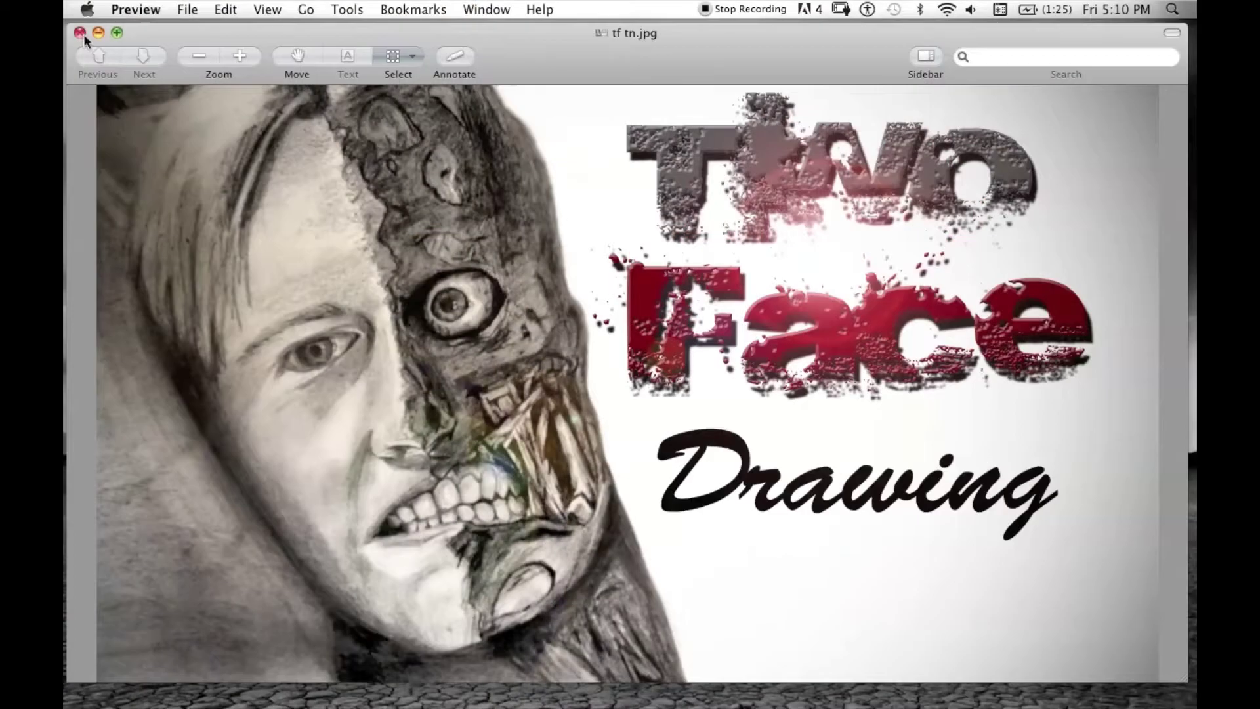
Close the preview of the Two Face thumbnail image tf tn.jpg.
click(84, 41)
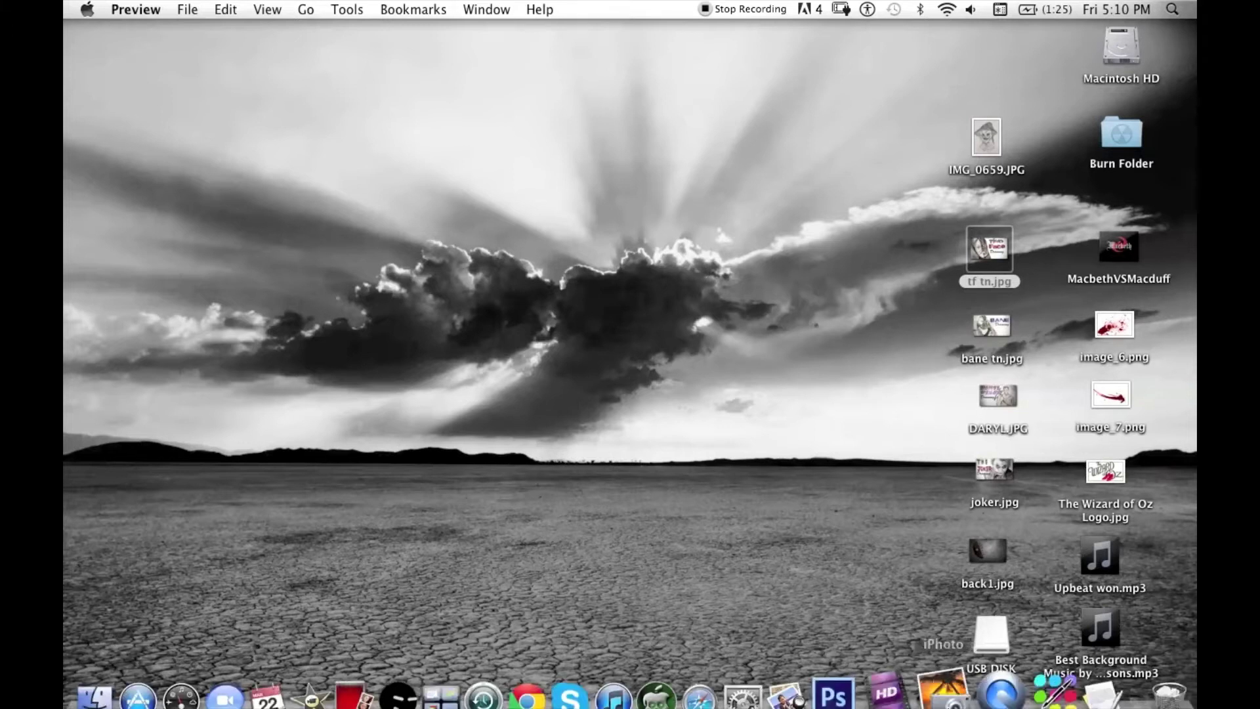
click(864, 669)
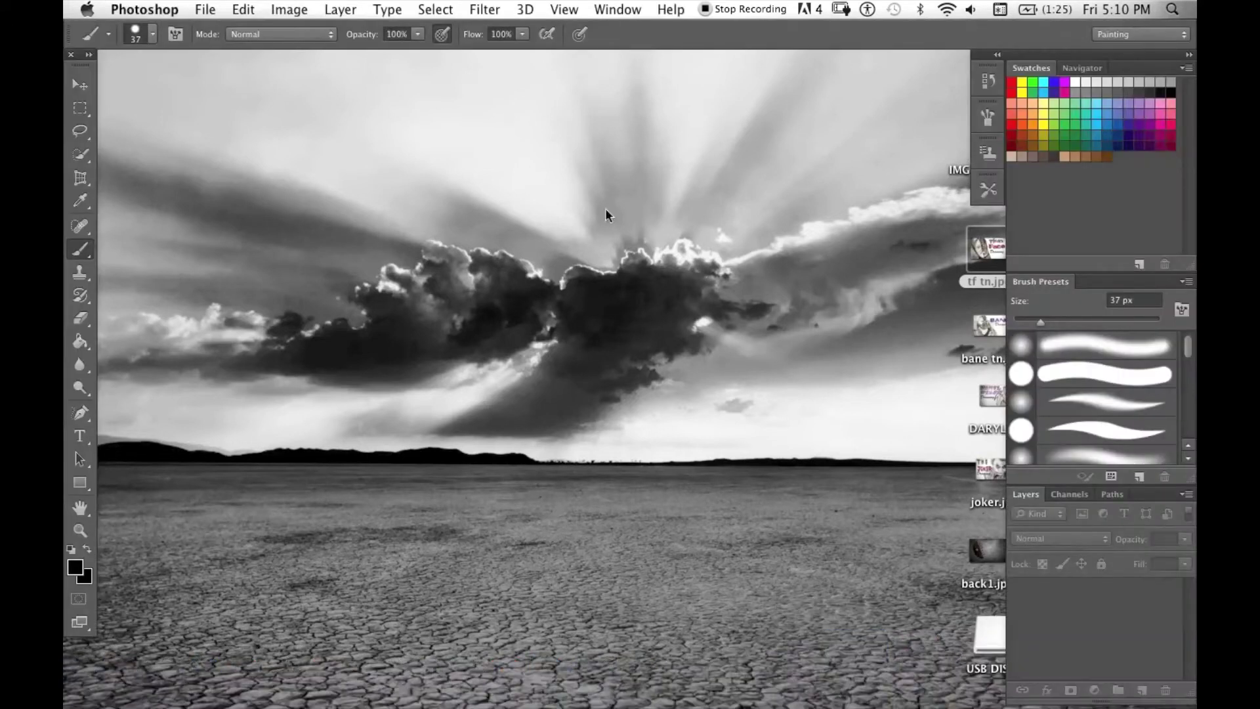
click(172, 8)
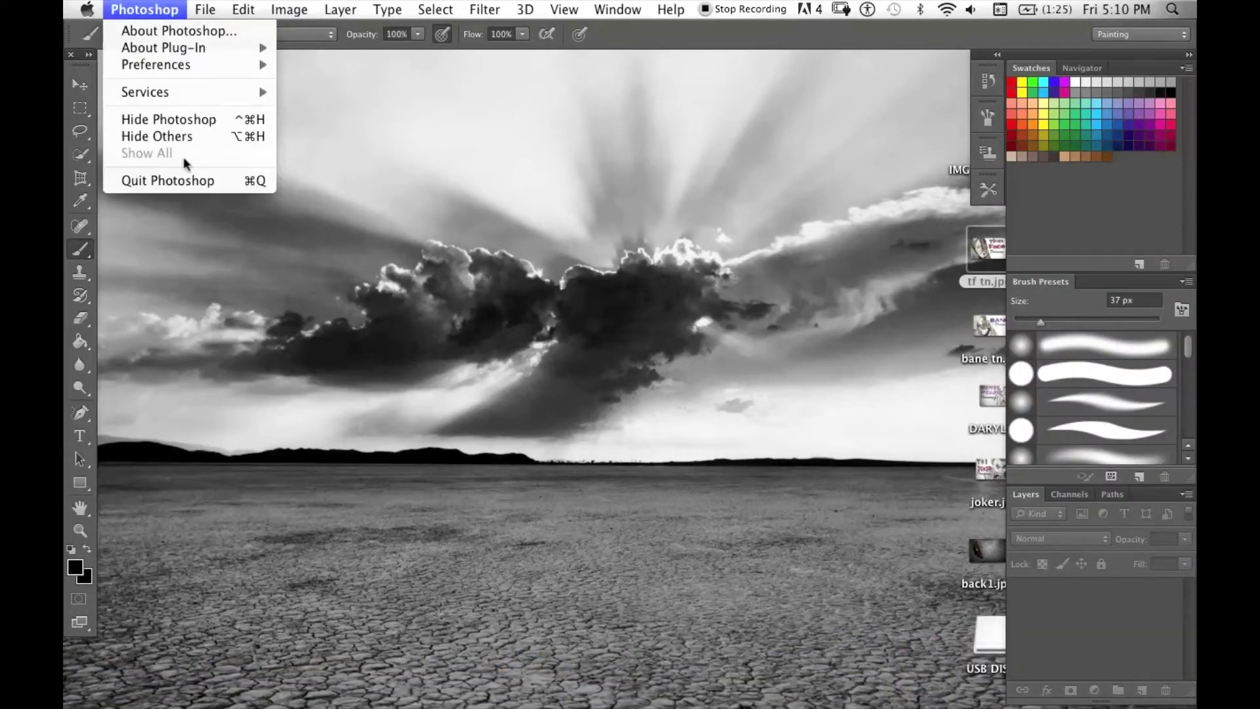
click(184, 181)
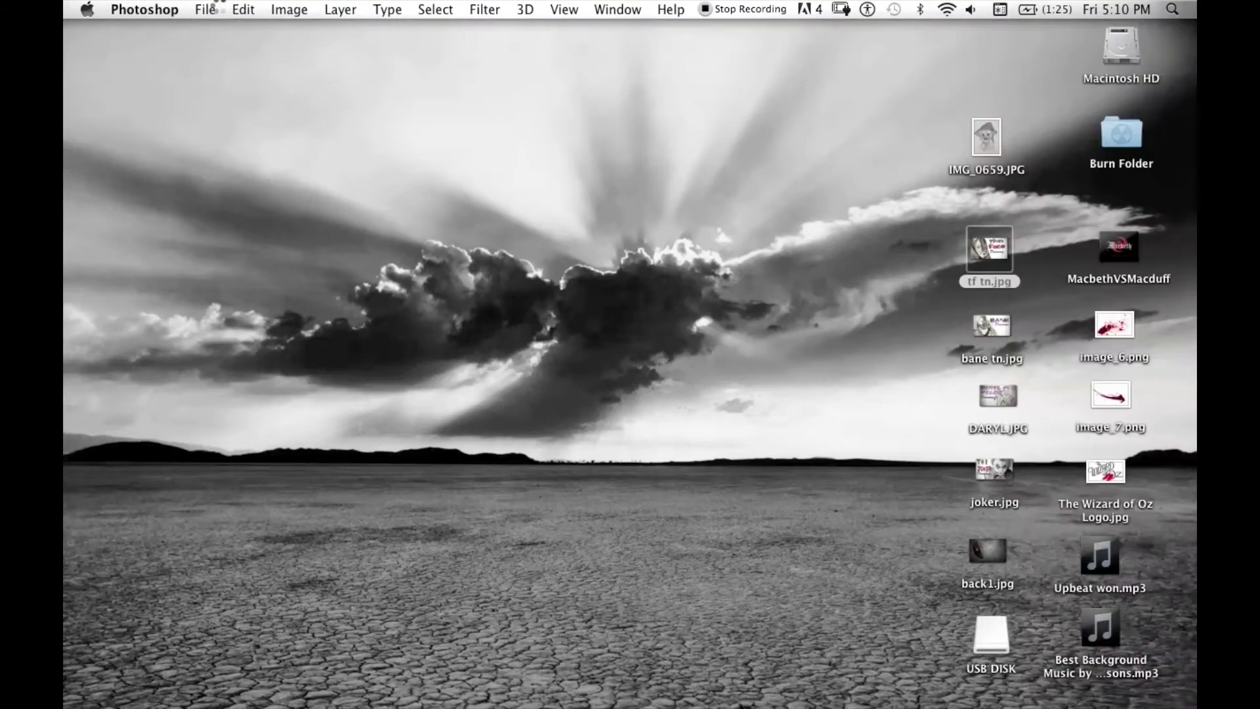
Open Photoshop CS6 and create a new 1920 x 1080 pixel RGB document at 72 pixels/inch with a white background.
mouse_move(843, 659)
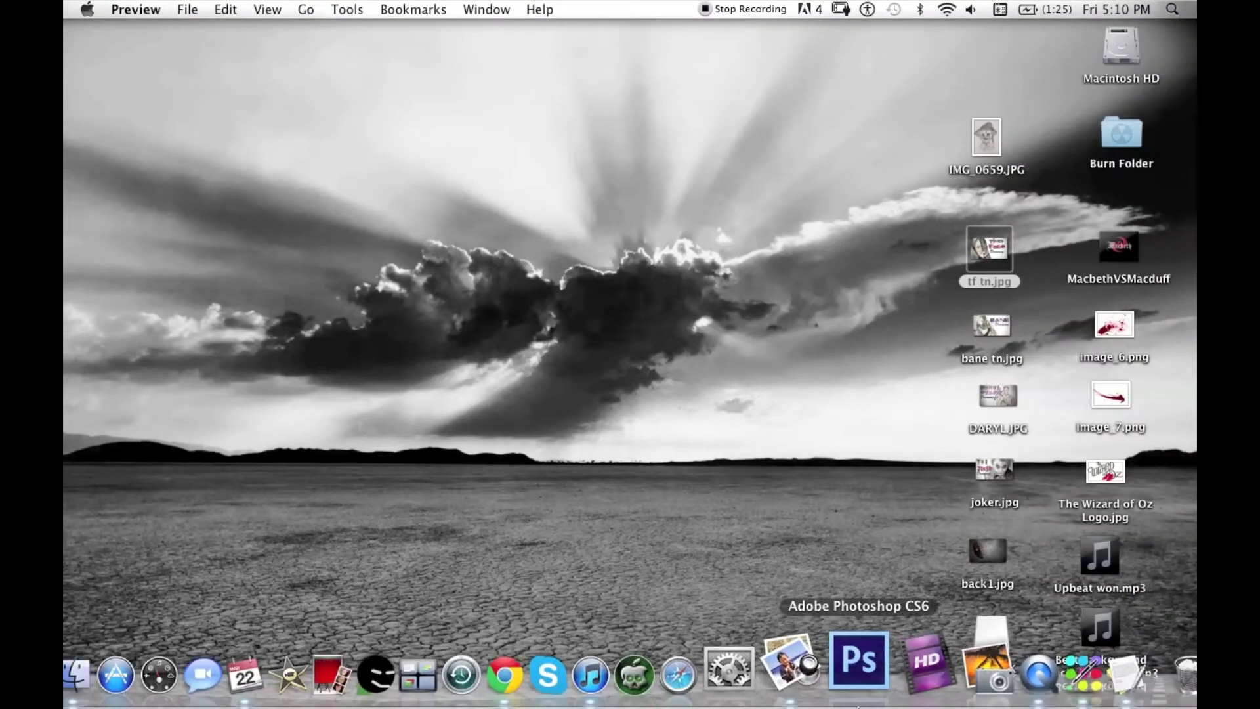
click(843, 659)
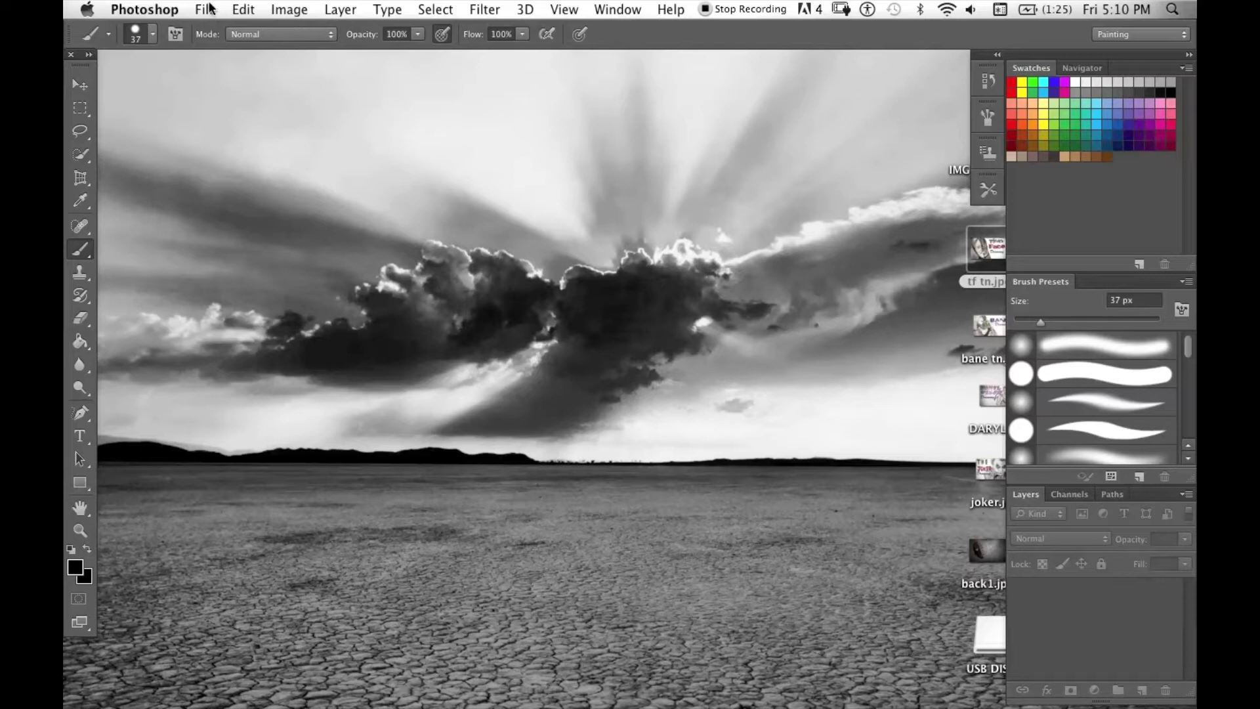
click(210, 10)
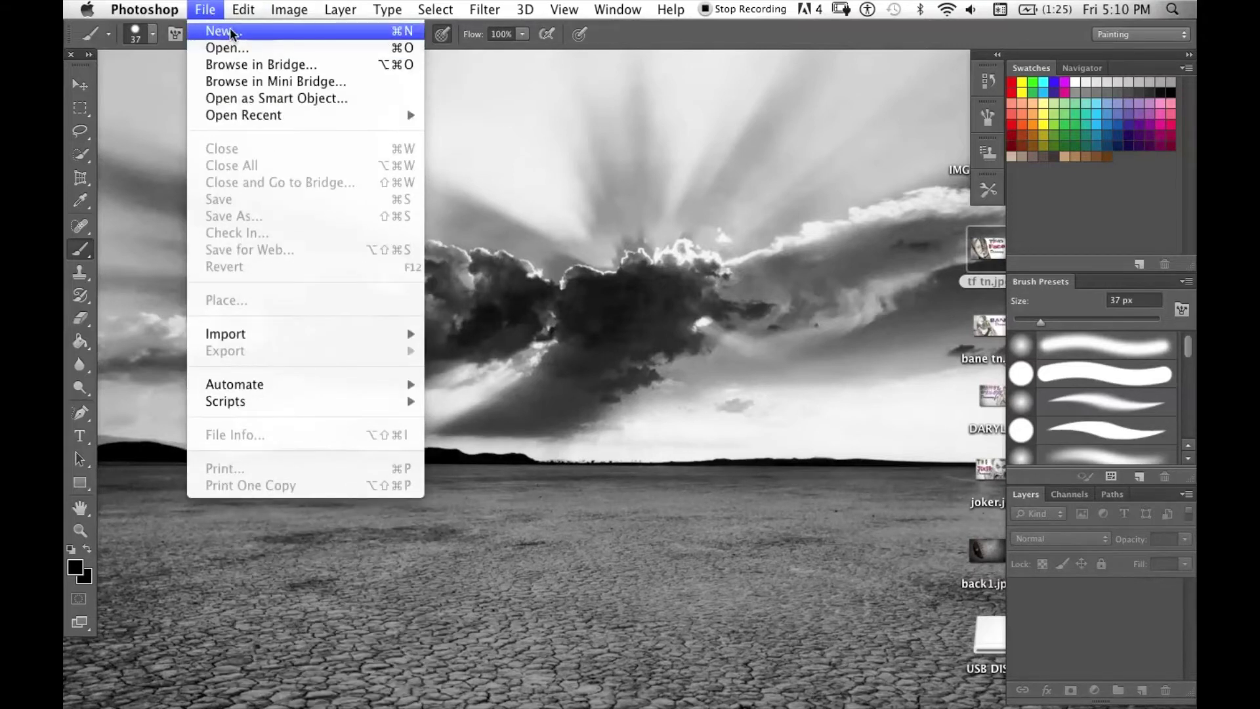
click(230, 28)
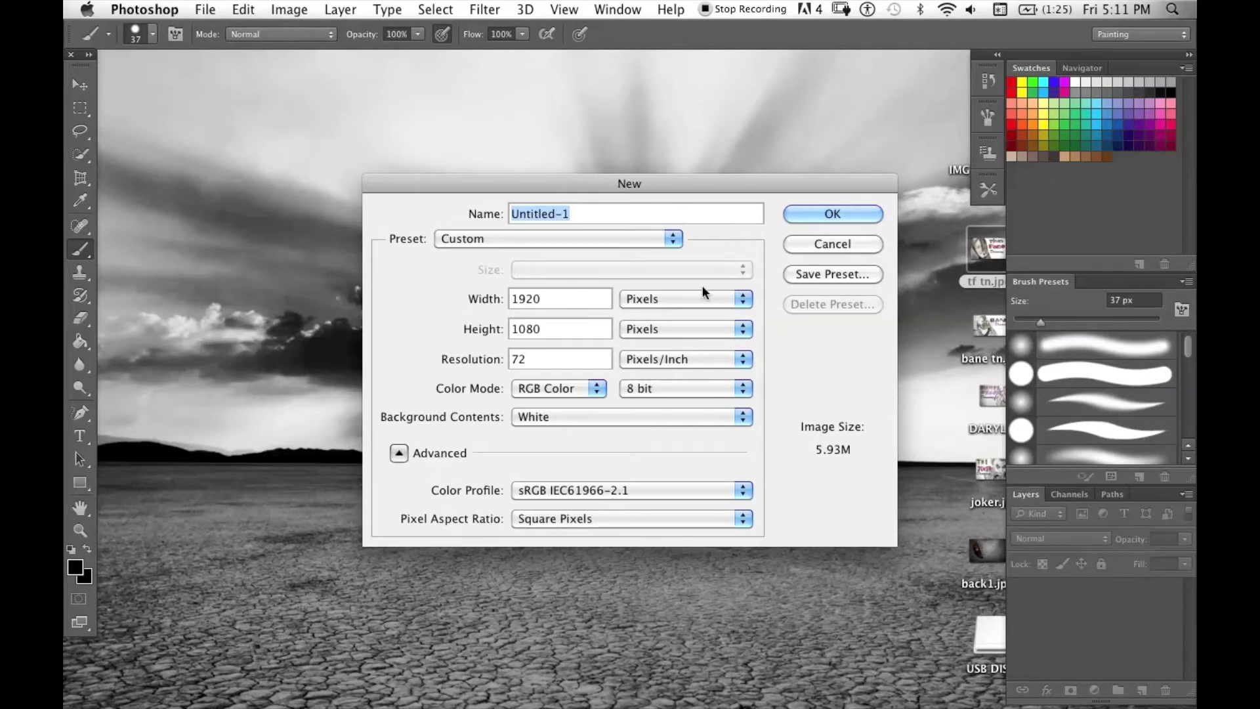
click(838, 214)
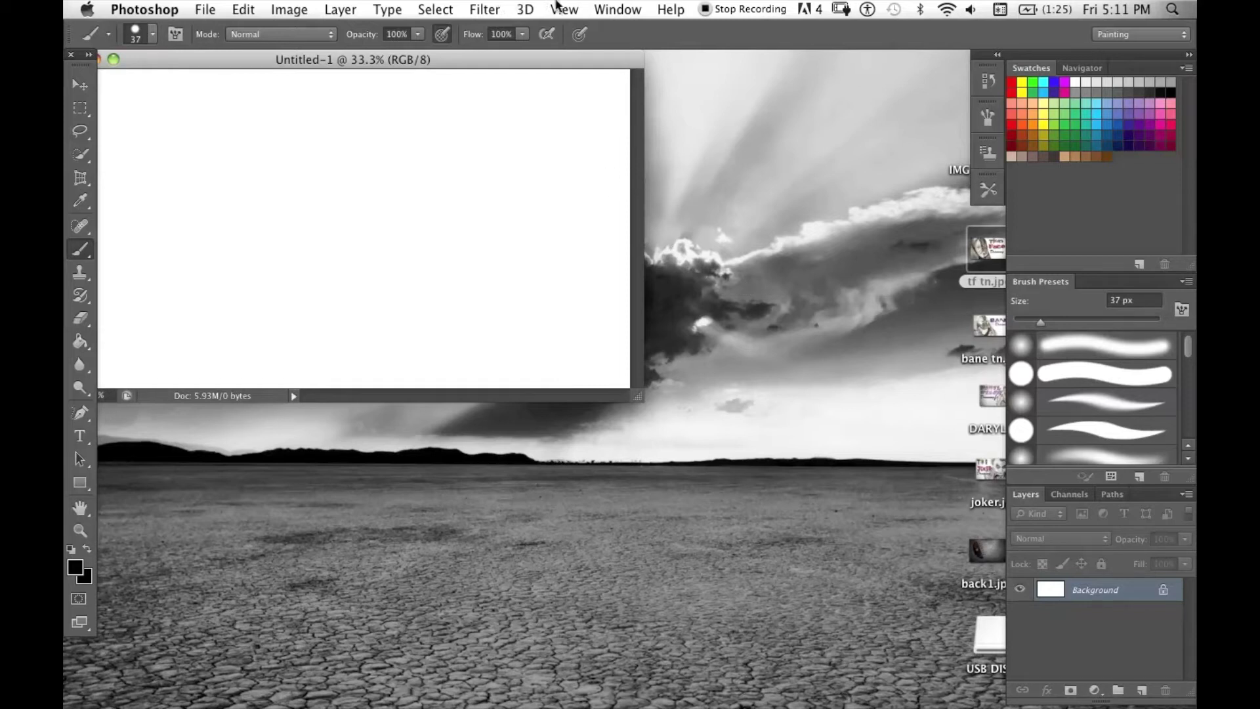
Convert the Background layer to a smart object and rasterize it into a regular editable layer.
click(563, 9)
click(628, 183)
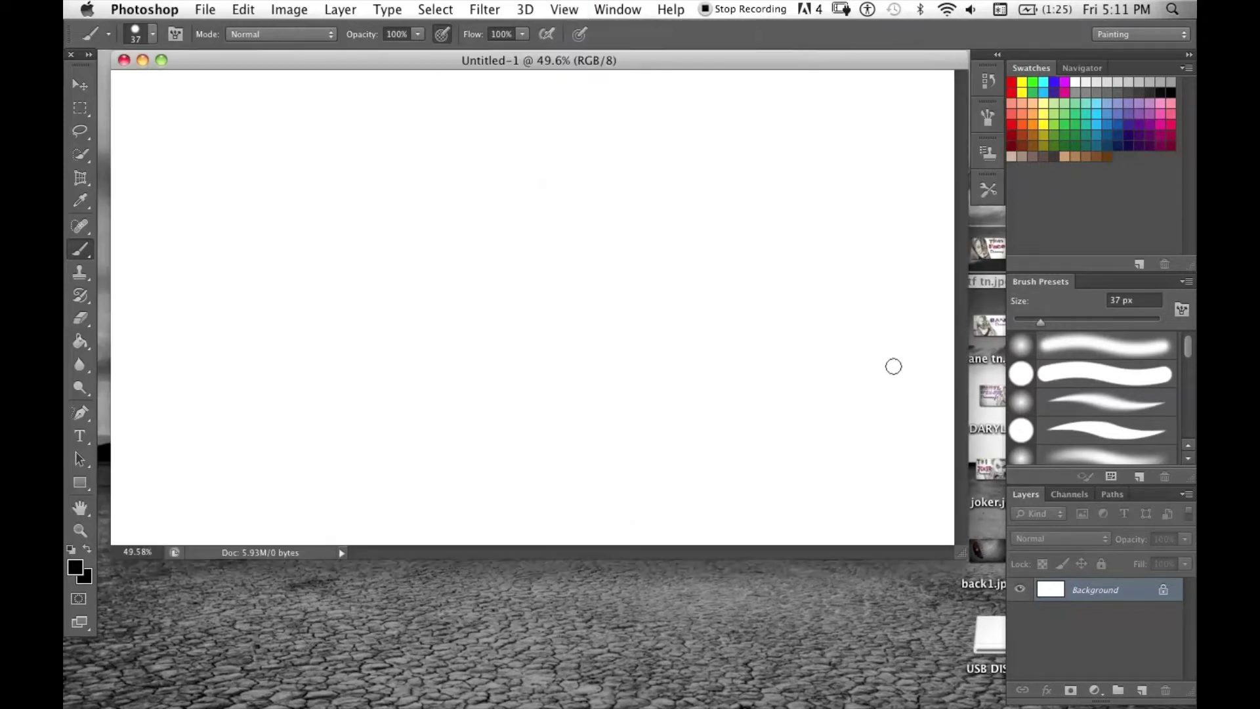
mouse_move(959, 559)
mouse_down()
mouse_move(988, 562)
mouse_move(958, 548)
mouse_up()
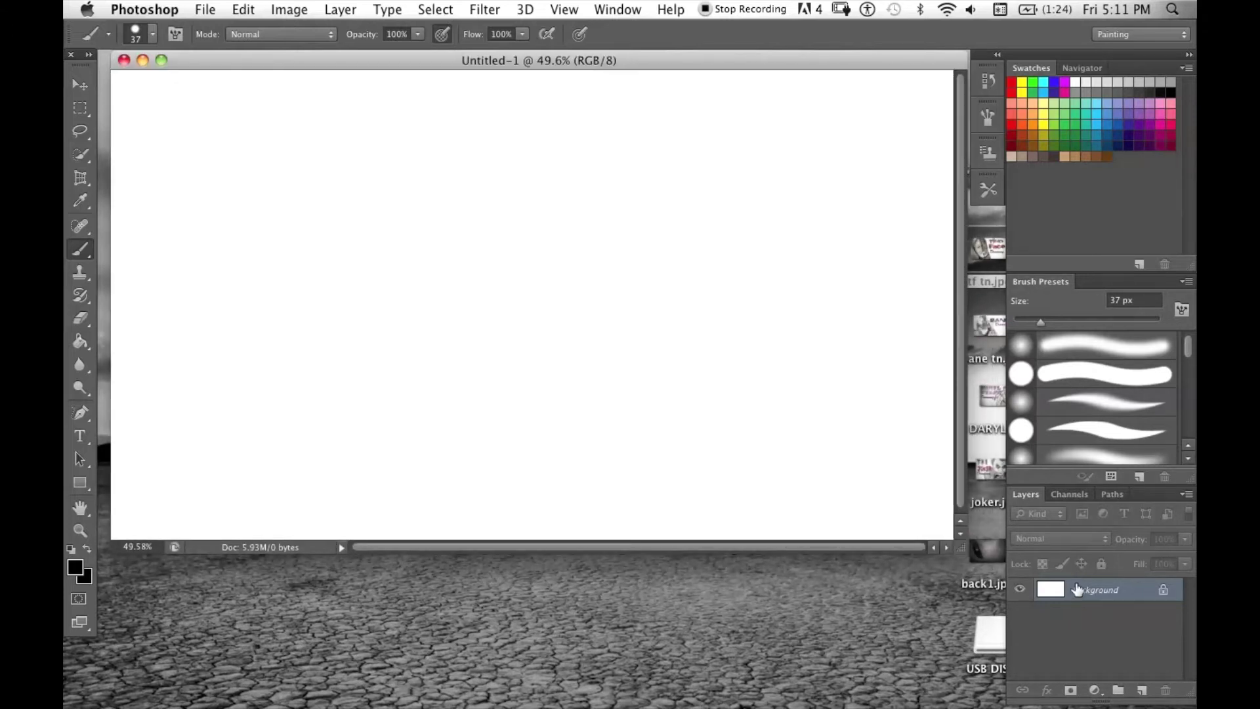
right_click(1076, 589)
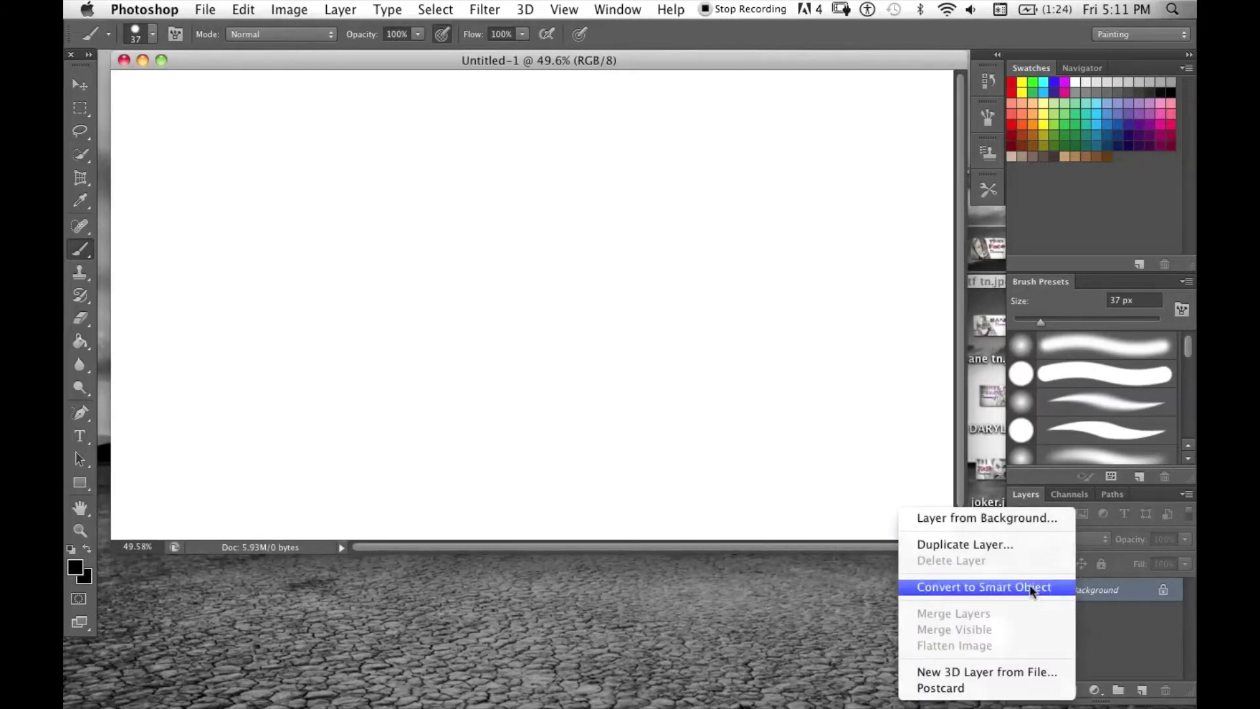
click(1031, 587)
right_click(1053, 589)
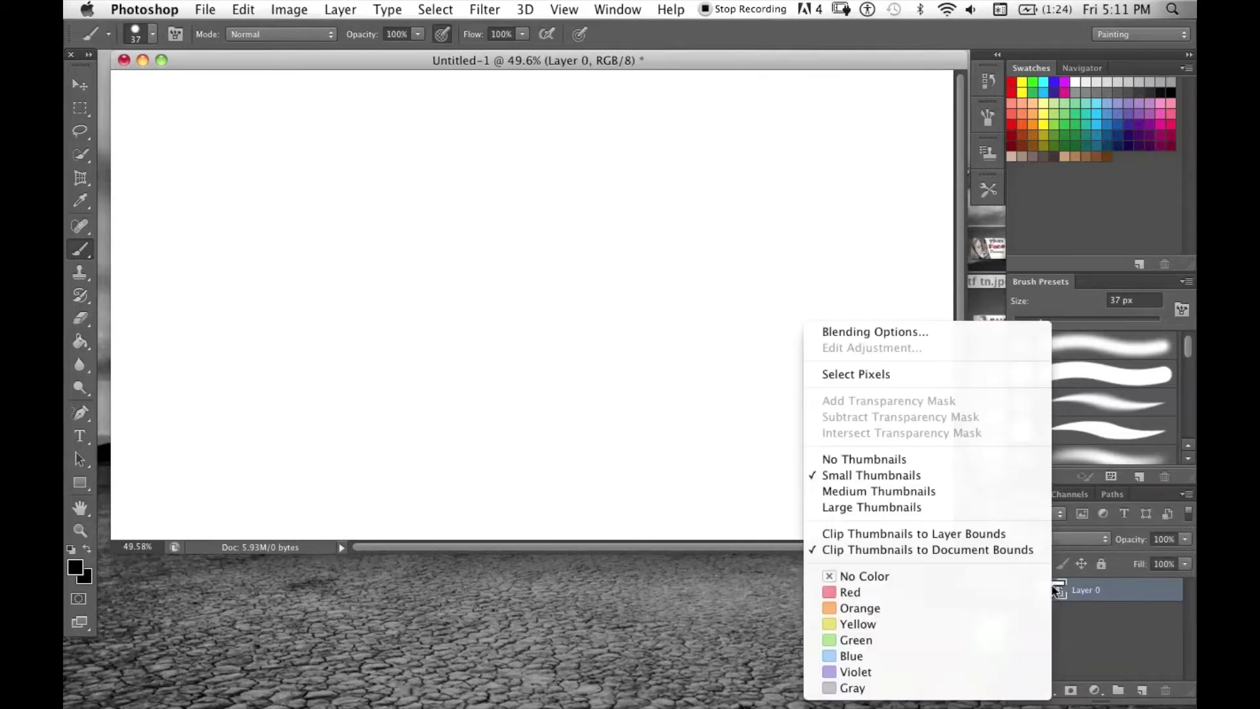
right_click(1093, 589)
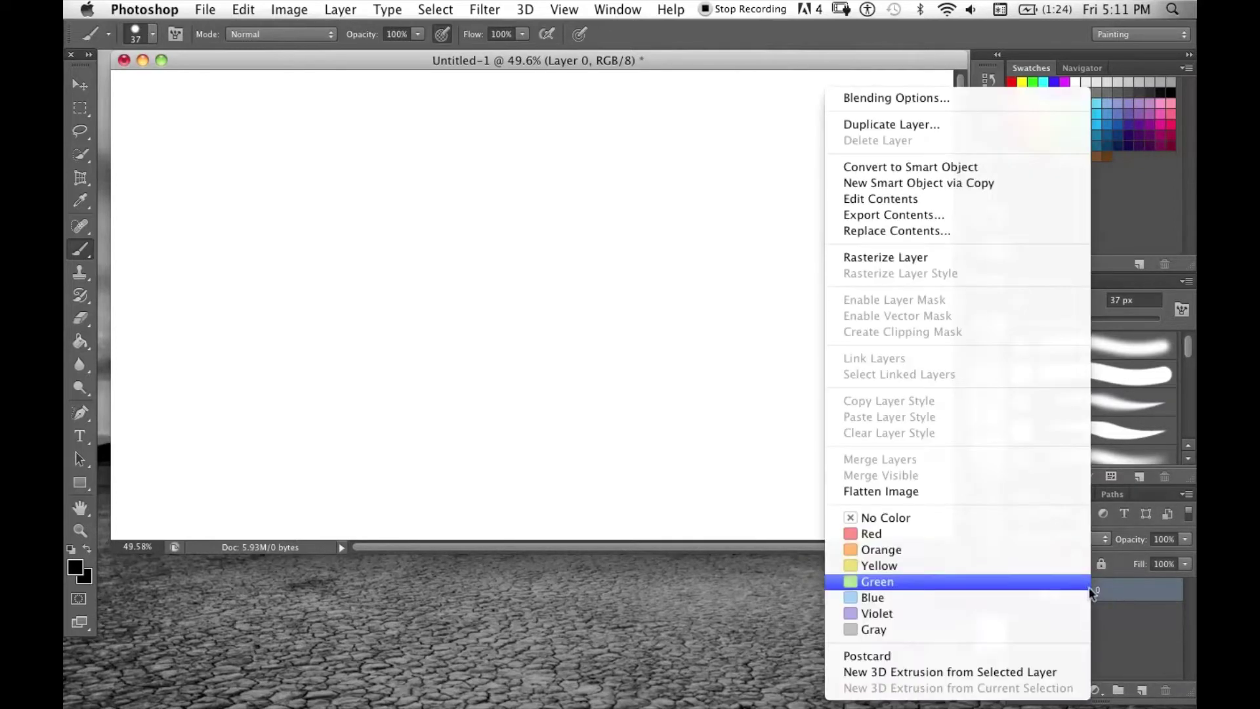
click(900, 258)
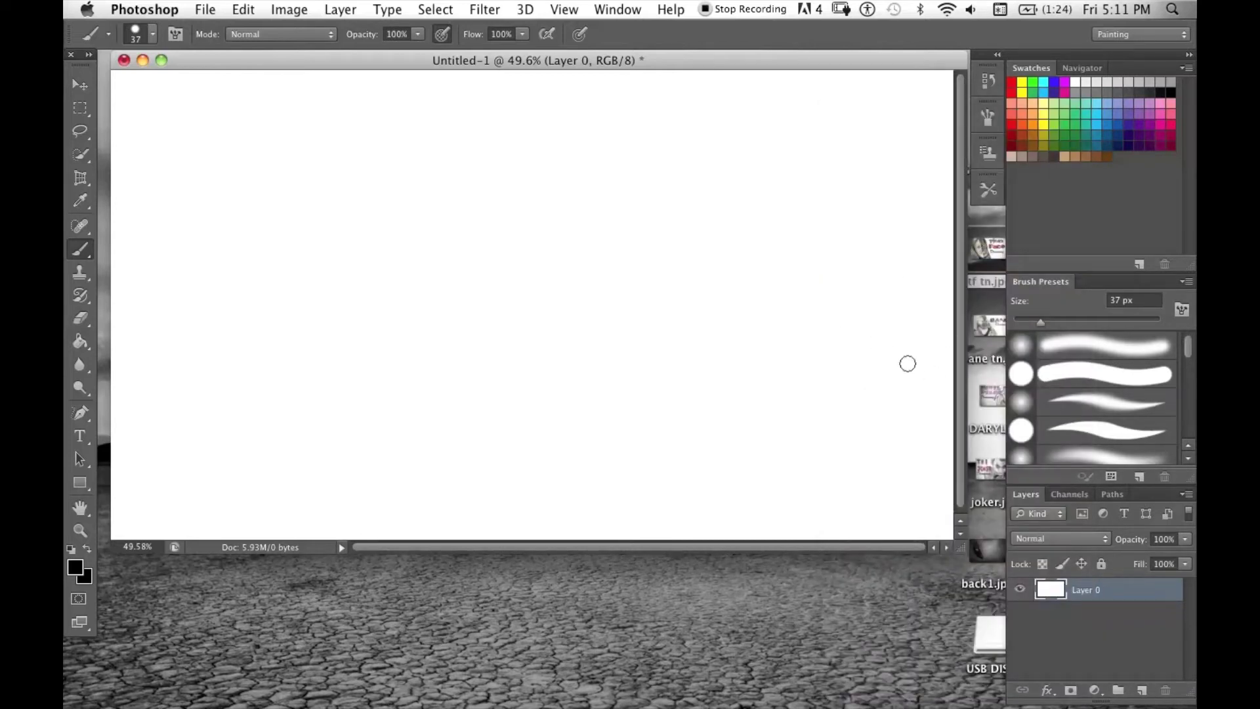
Paint a black test stroke across the upper part of the canvas and undo it.
mouse_move(381, 226)
mouse_down()
mouse_move(433, 282)
mouse_move(665, 259)
mouse_up()
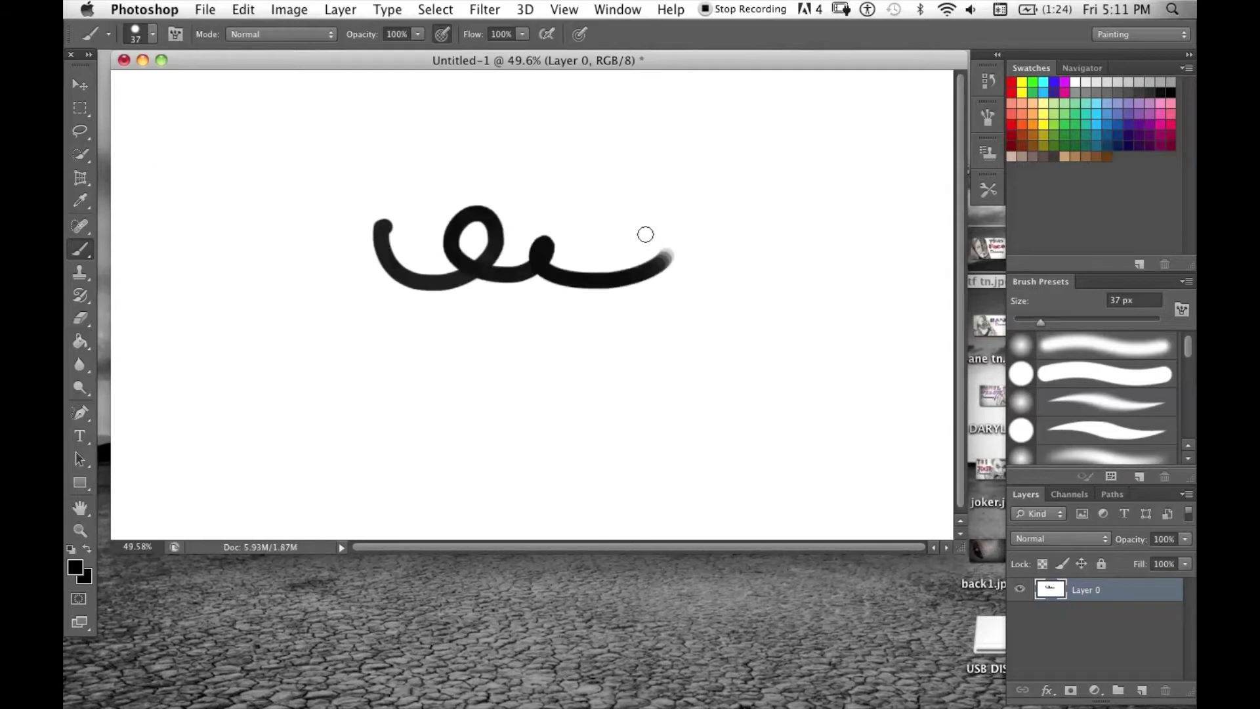
key(super+z)
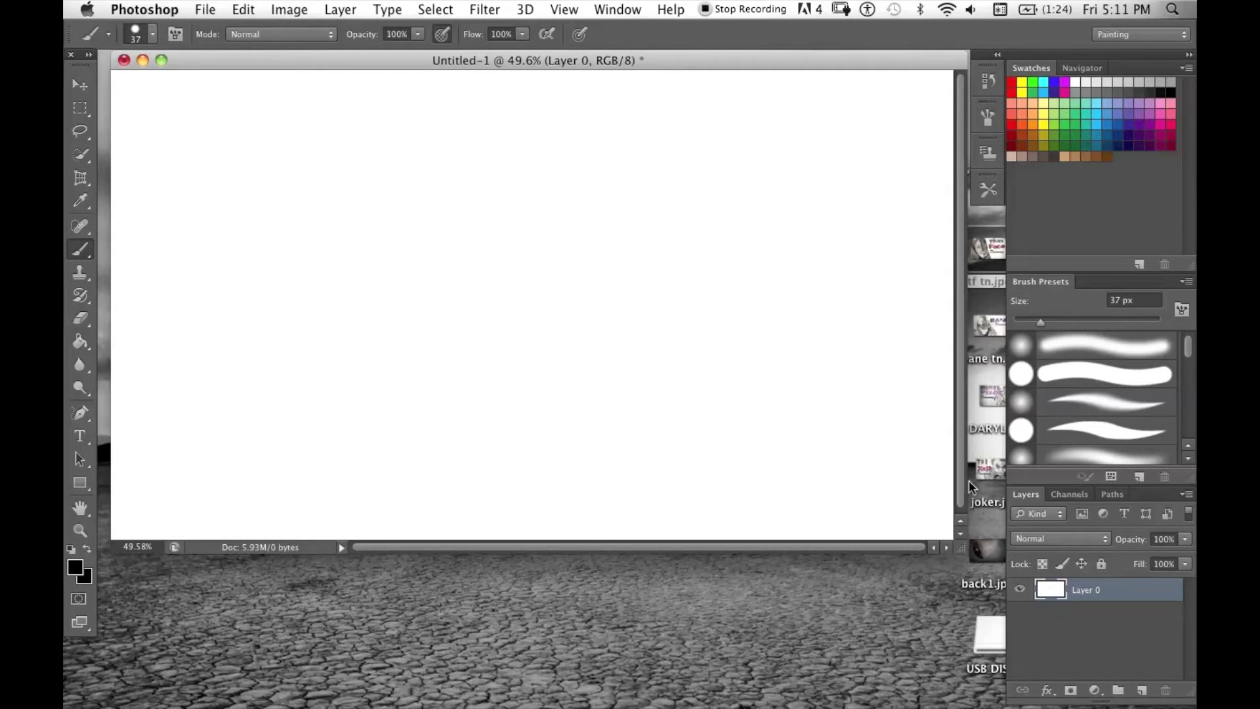
Switch to the desktop, view the scarecrow drawing IMG_0659.JPG in Preview, and close it.
click(882, 563)
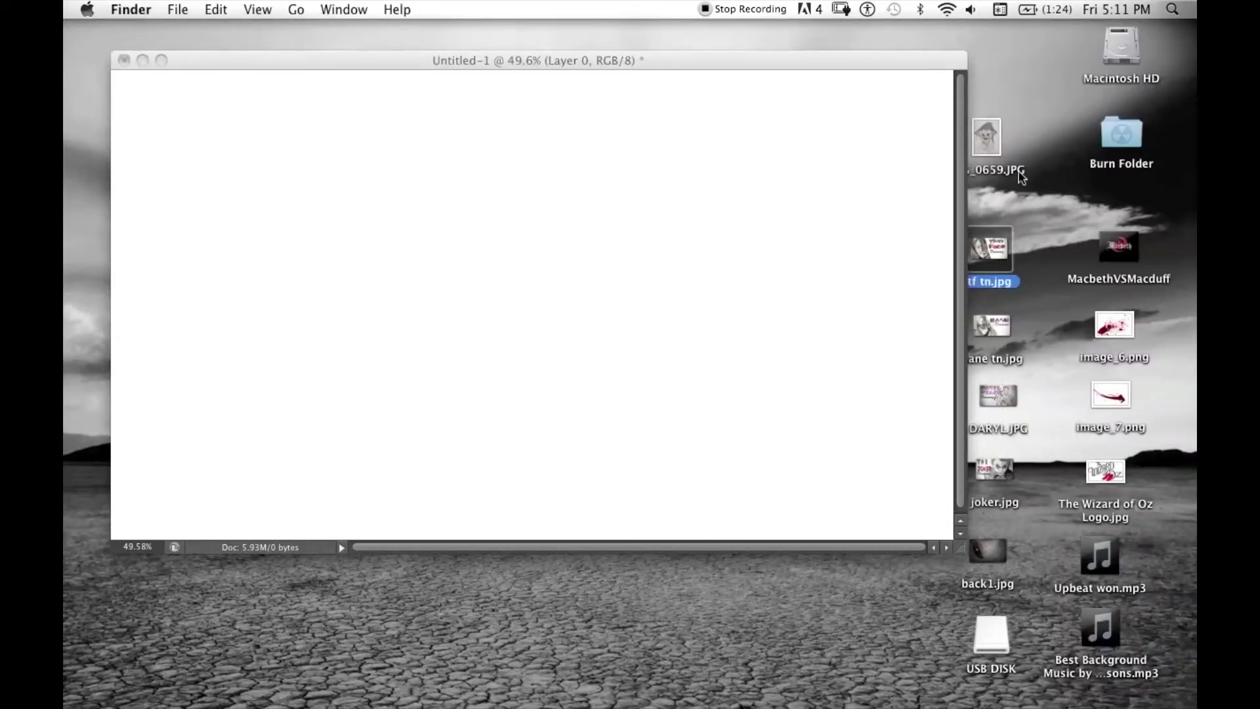
double_click(986, 138)
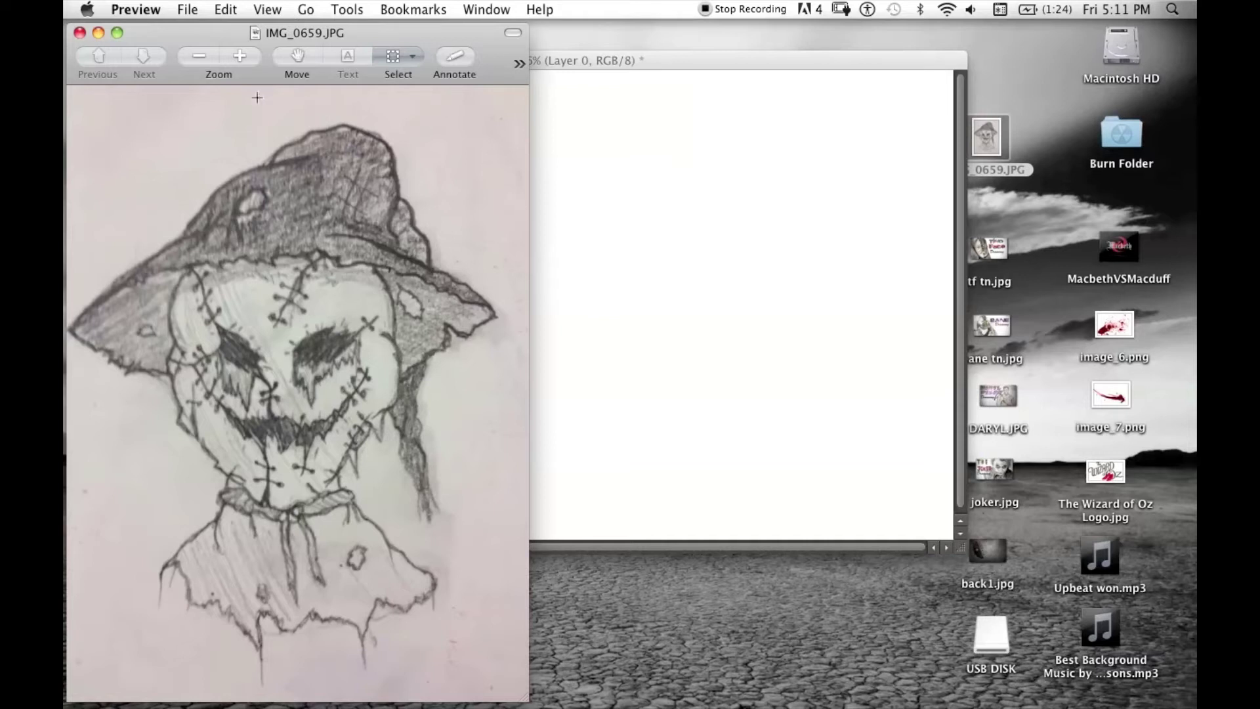
click(80, 33)
Place IMG_0659.JPG in the document, scale it to about 41% wide and 38% high, and position it against the canvas's left edge.
drag(994, 136, 537, 263)
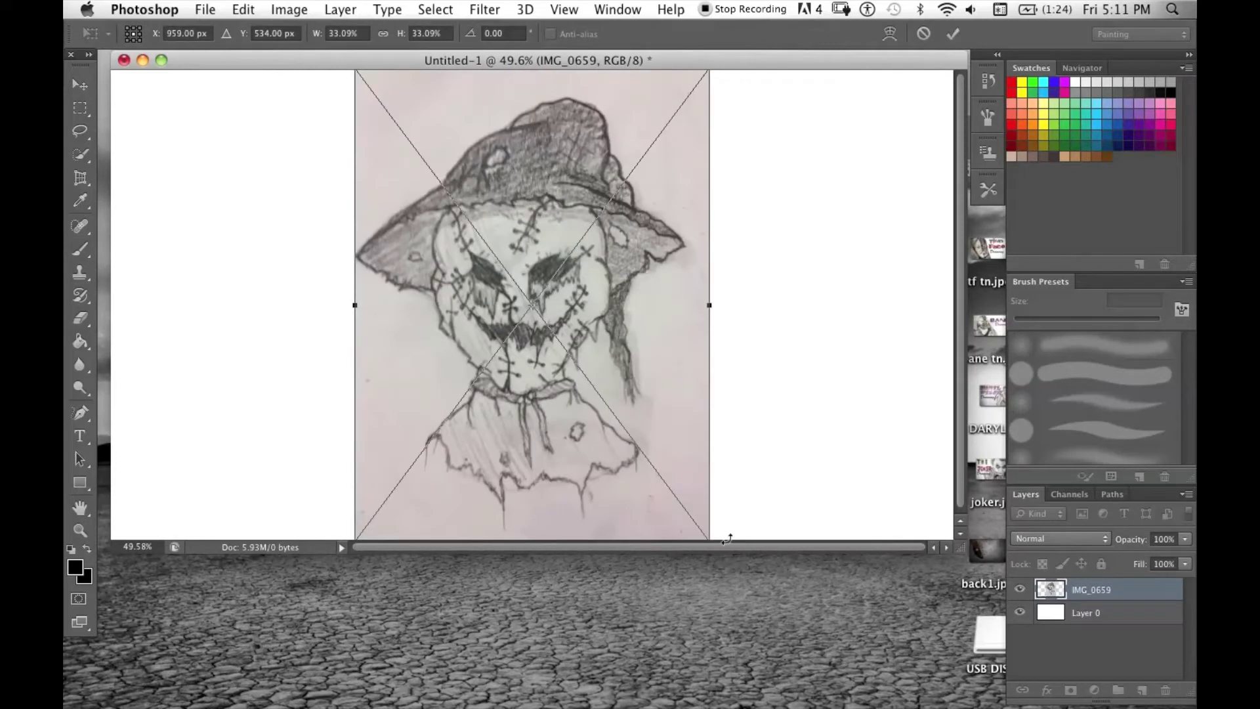
drag(692, 503, 792, 571)
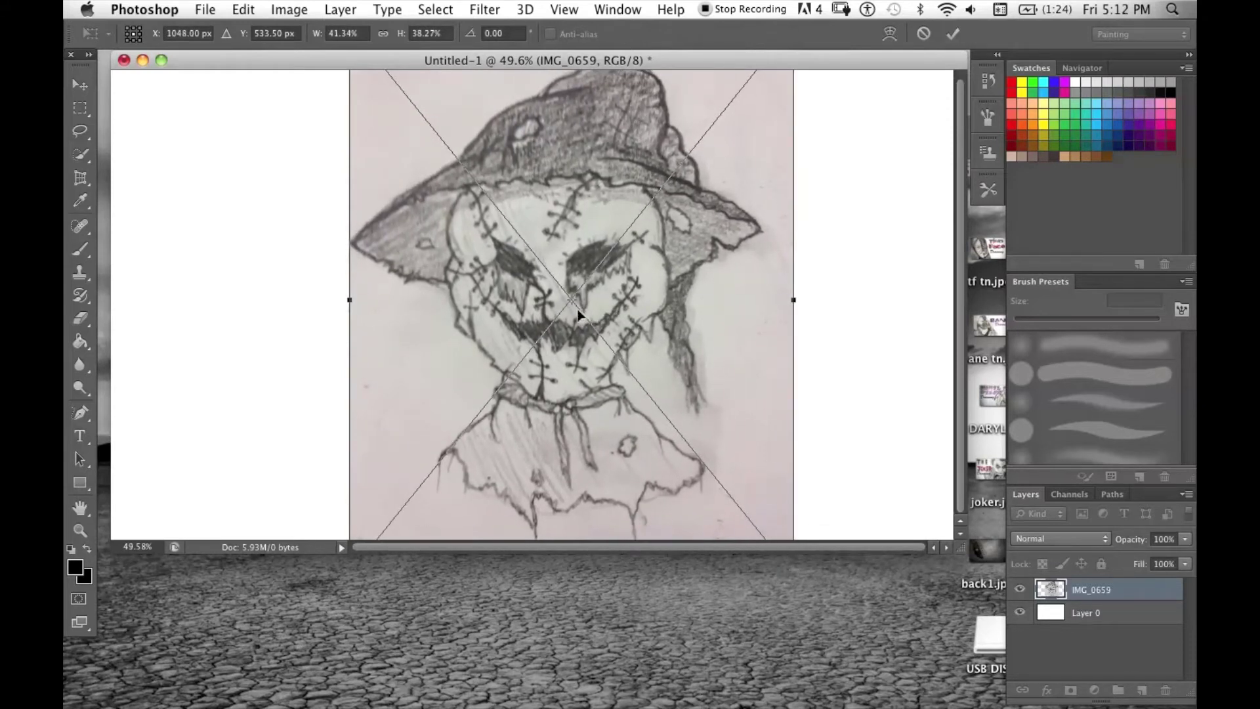
drag(530, 309, 318, 312)
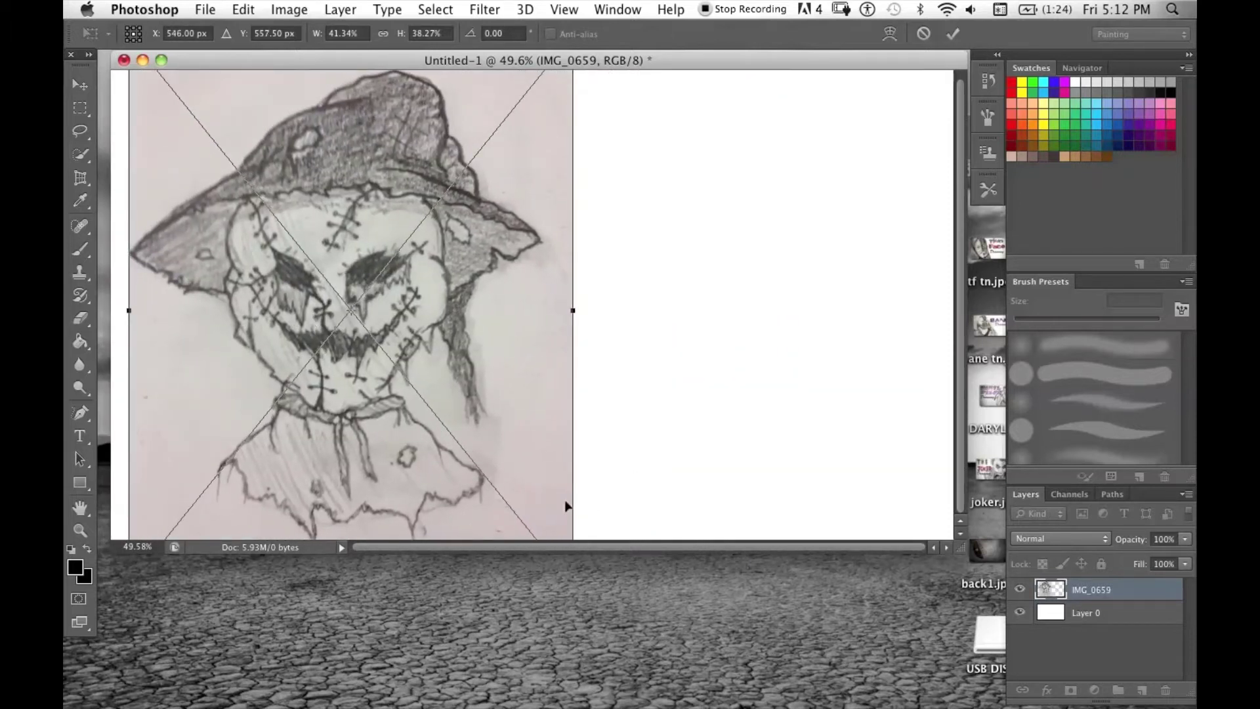
drag(440, 392, 425, 395)
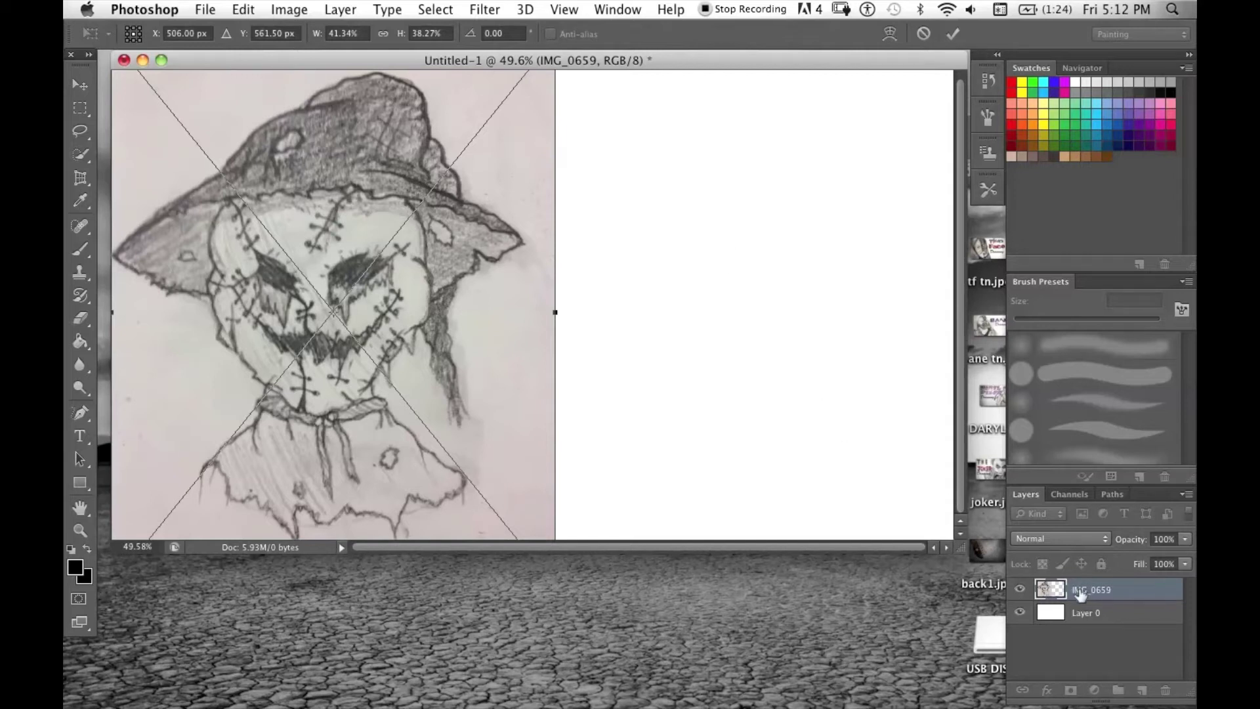
key(b)
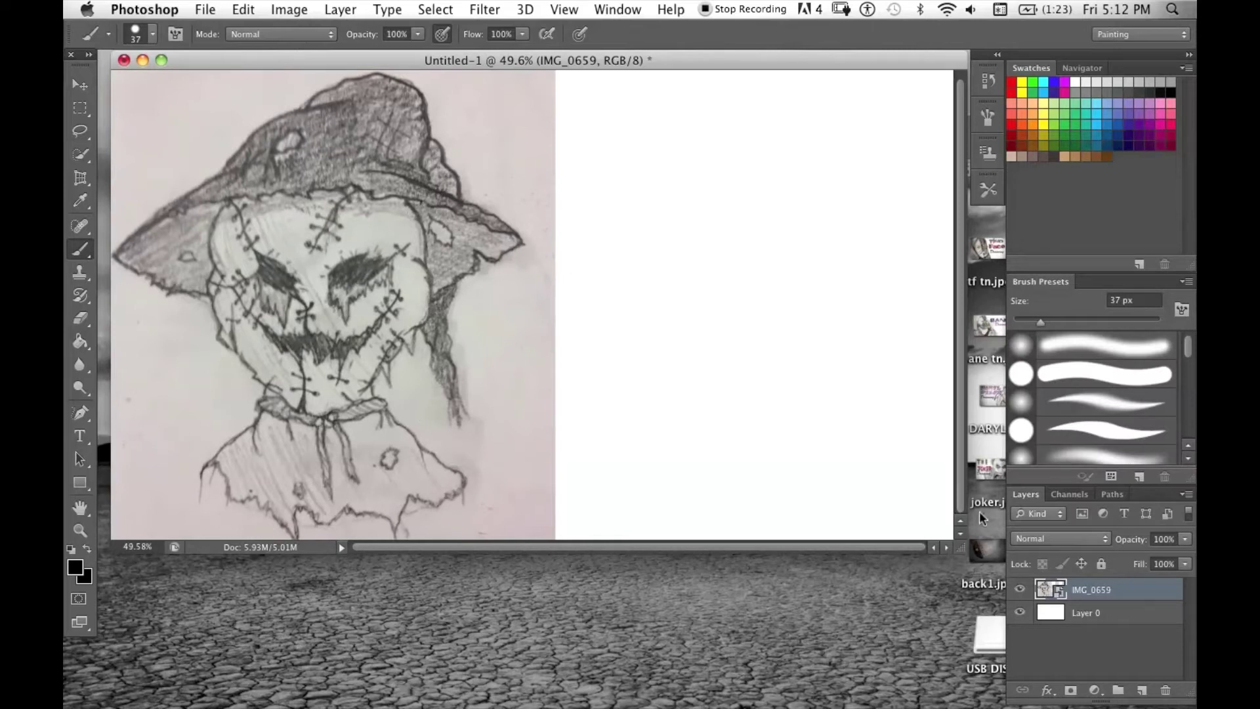
Rasterize the IMG_0659 layer.
right_click(1076, 593)
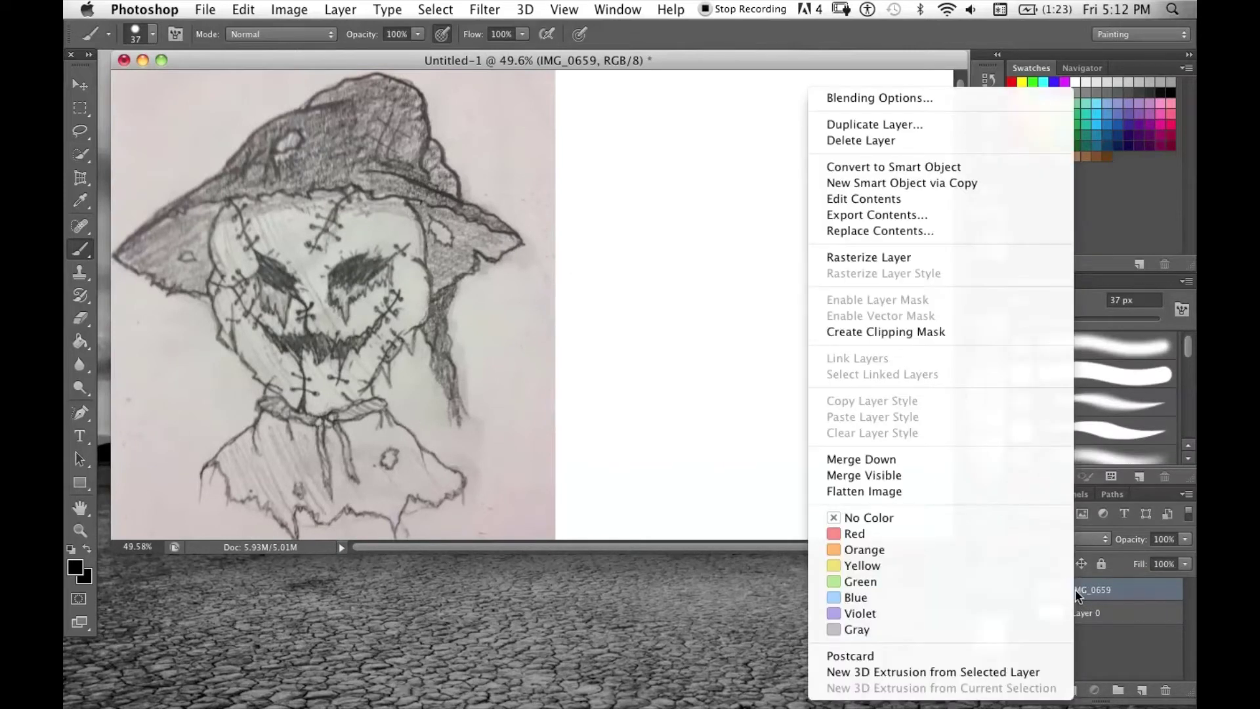
click(935, 257)
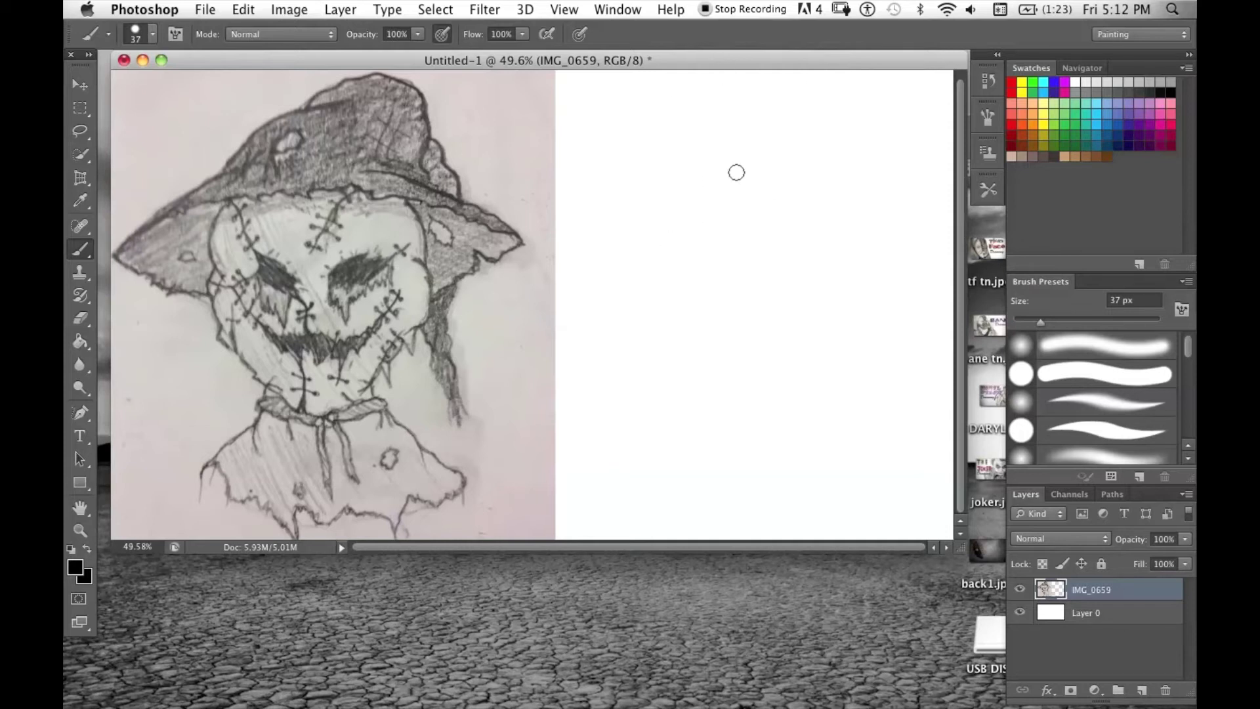
View the example thumbnails tf tn.jpg and bane tn.jpg in Preview, closing each one.
click(981, 301)
double_click(994, 258)
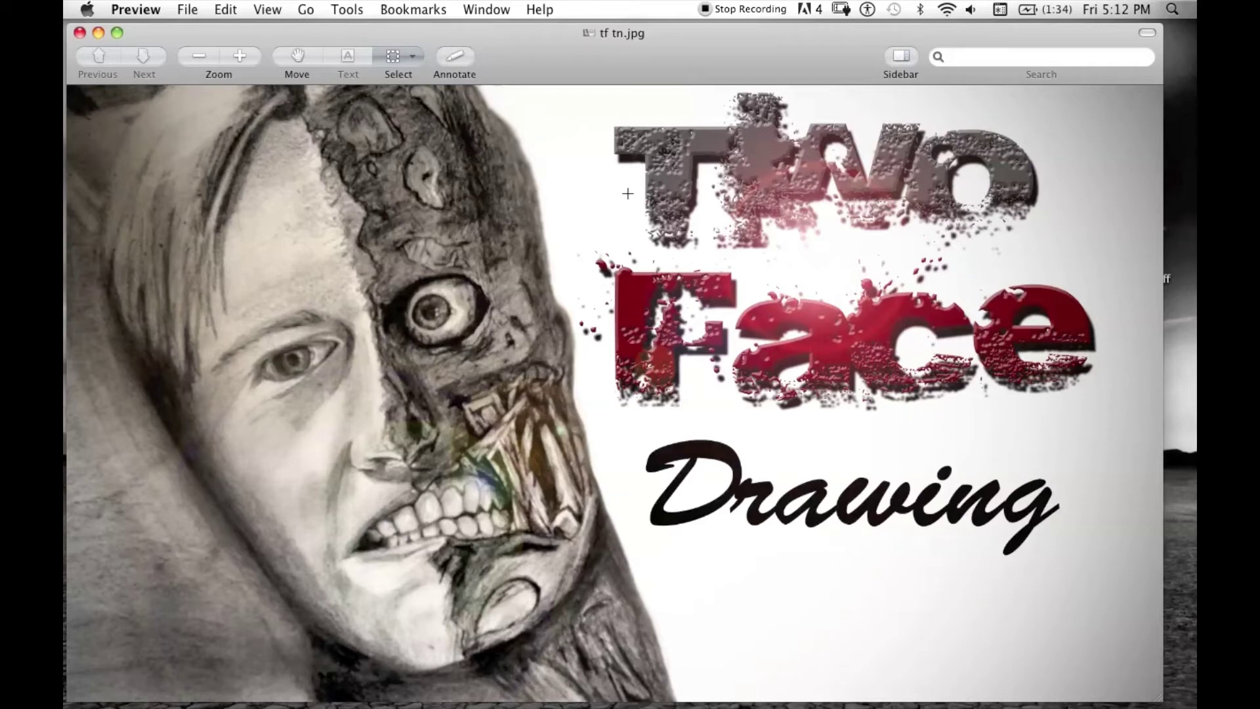
click(79, 33)
double_click(990, 324)
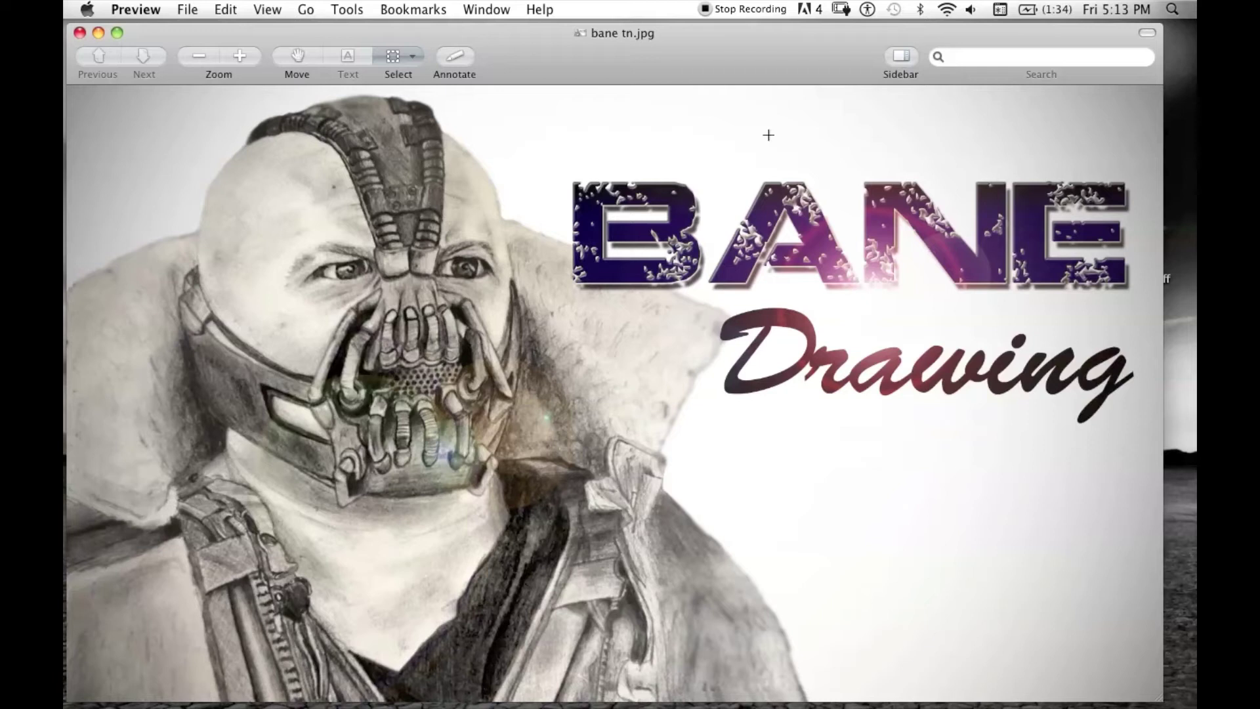
click(80, 33)
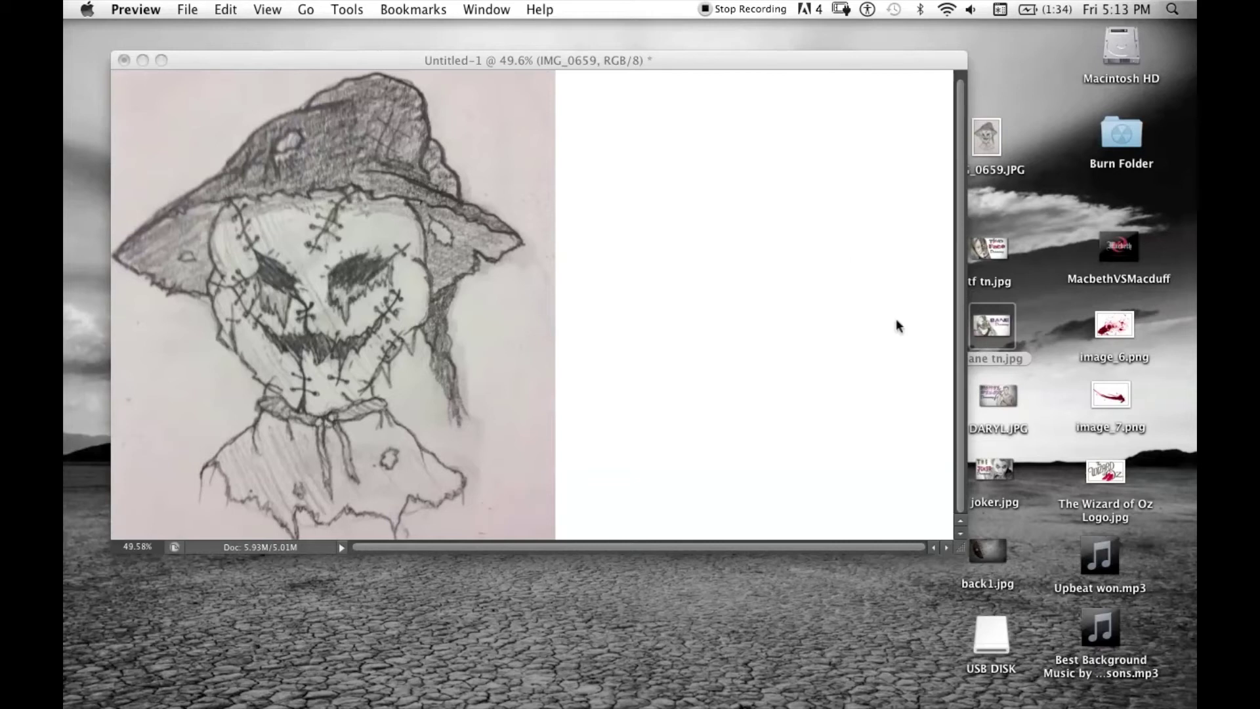
Return to Photoshop and erase the paper background along the right side of the scarecrow's hat, hair and shoulder with the Eraser tool.
click(905, 75)
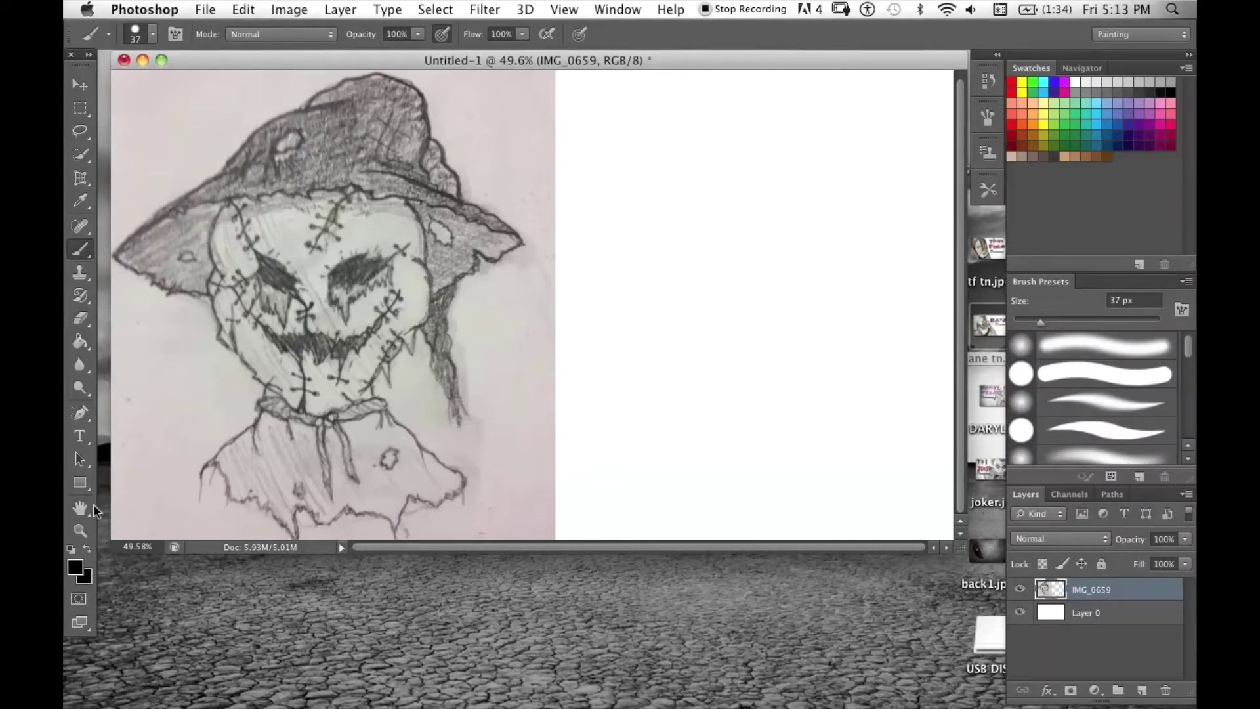
click(80, 530)
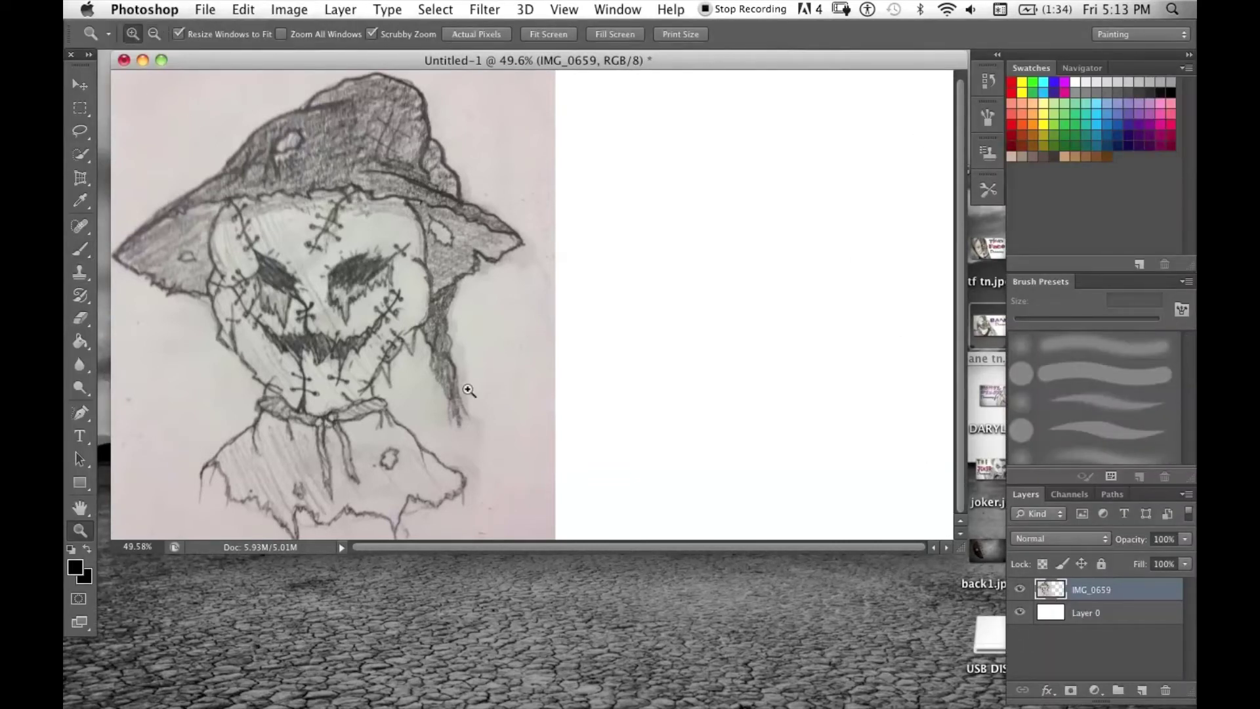
click(451, 143)
click(484, 164)
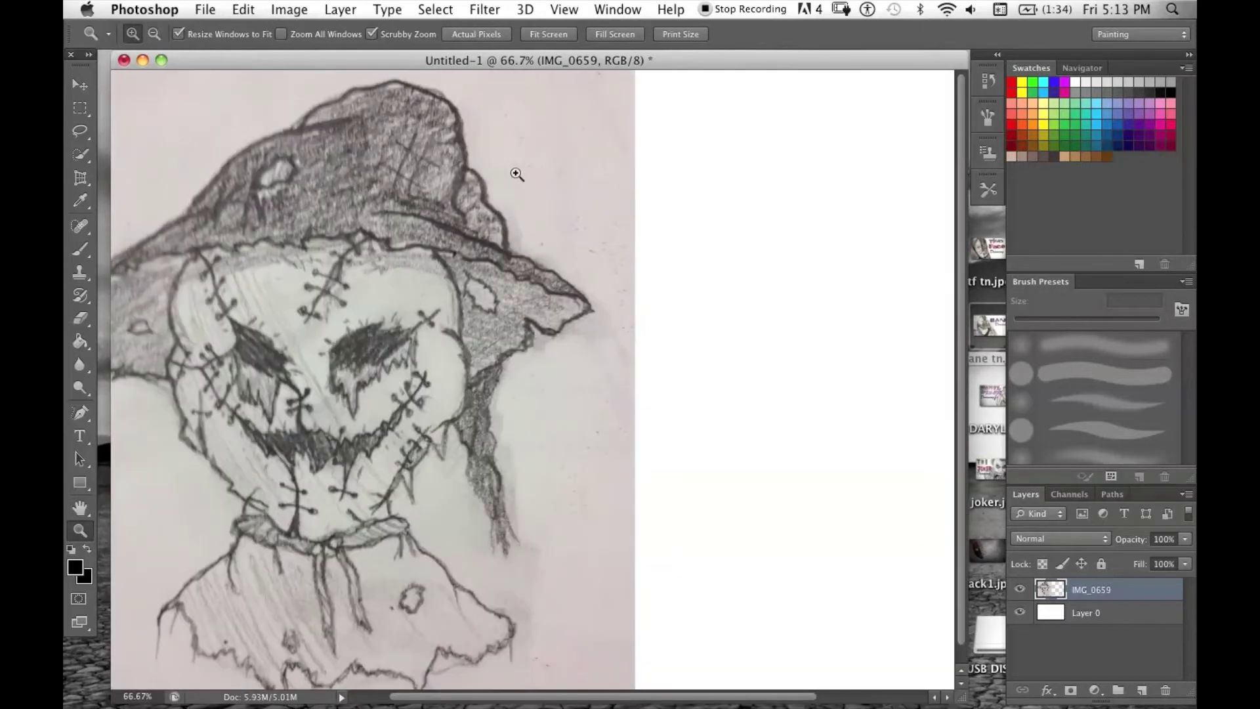
click(514, 174)
click(538, 178)
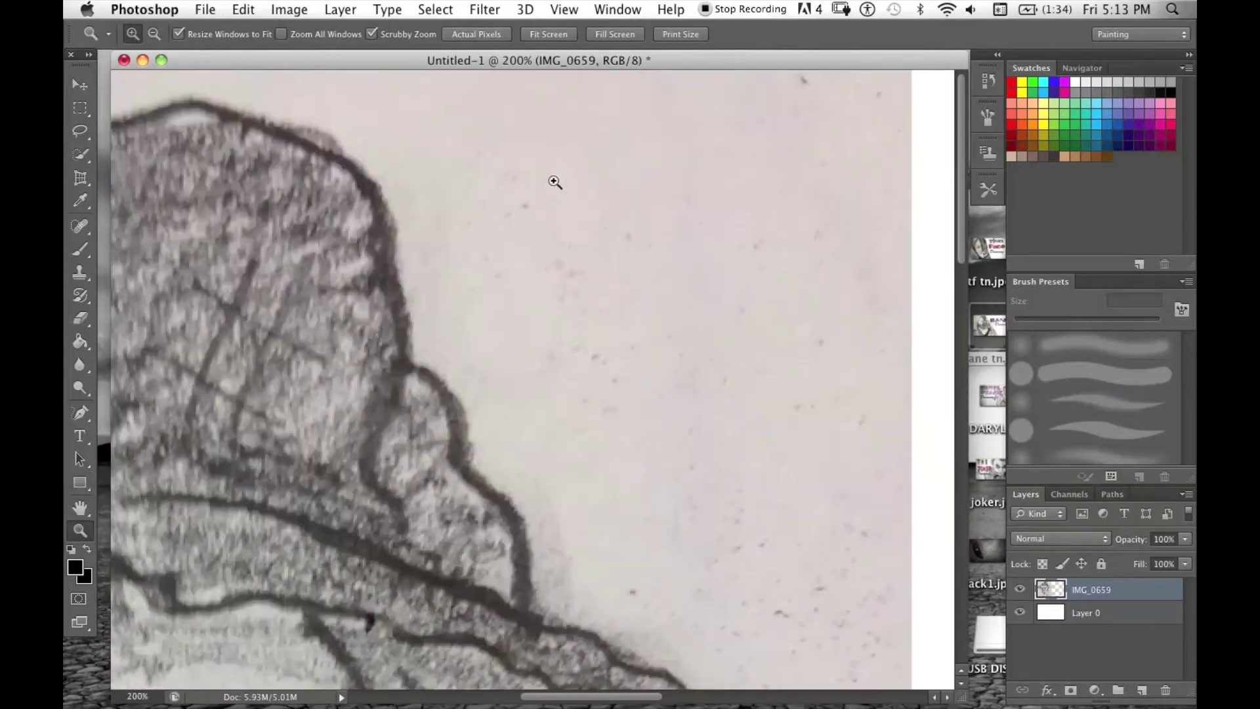
click(81, 319)
mouse_move(485, 144)
mouse_down()
mouse_move(477, 251)
mouse_move(444, 257)
mouse_move(469, 325)
mouse_move(460, 333)
mouse_move(512, 394)
mouse_move(518, 446)
mouse_move(604, 413)
mouse_move(538, 465)
mouse_move(562, 493)
mouse_up()
mouse_move(572, 530)
mouse_down()
mouse_move(574, 583)
mouse_move(597, 420)
mouse_move(568, 223)
mouse_move(537, 169)
mouse_move(569, 154)
mouse_move(686, 168)
mouse_move(868, 107)
mouse_move(859, 68)
mouse_move(880, 46)
mouse_move(887, 578)
mouse_move(791, 304)
mouse_move(799, 208)
mouse_move(800, 309)
mouse_move(734, 269)
mouse_move(709, 365)
mouse_move(651, 392)
mouse_move(644, 272)
mouse_move(647, 410)
mouse_move(628, 597)
mouse_move(652, 623)
mouse_move(677, 612)
mouse_move(737, 409)
mouse_move(809, 483)
mouse_move(775, 630)
mouse_move(739, 607)
mouse_move(721, 641)
mouse_move(706, 642)
mouse_move(669, 534)
mouse_move(479, 171)
mouse_move(500, 71)
mouse_move(561, 11)
mouse_move(458, 42)
mouse_move(433, 30)
mouse_move(331, 98)
mouse_up()
right_click(331, 98)
key(Escape)
mouse_move(543, 98)
mouse_down()
mouse_move(329, 99)
mouse_move(391, 130)
mouse_move(435, 211)
mouse_move(381, 129)
mouse_move(234, 55)
mouse_up()
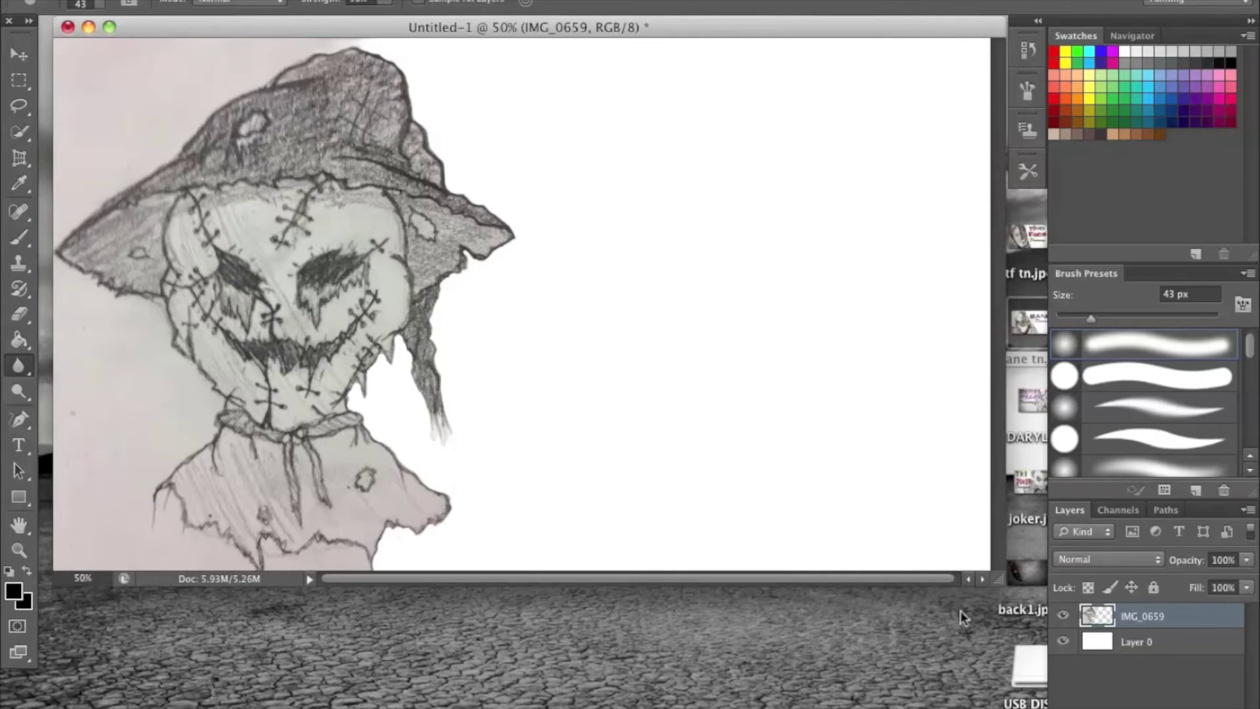
Place image_7.png in the document, enlarge the blood streak, and position it over the white area beside the scarecrow.
click(921, 632)
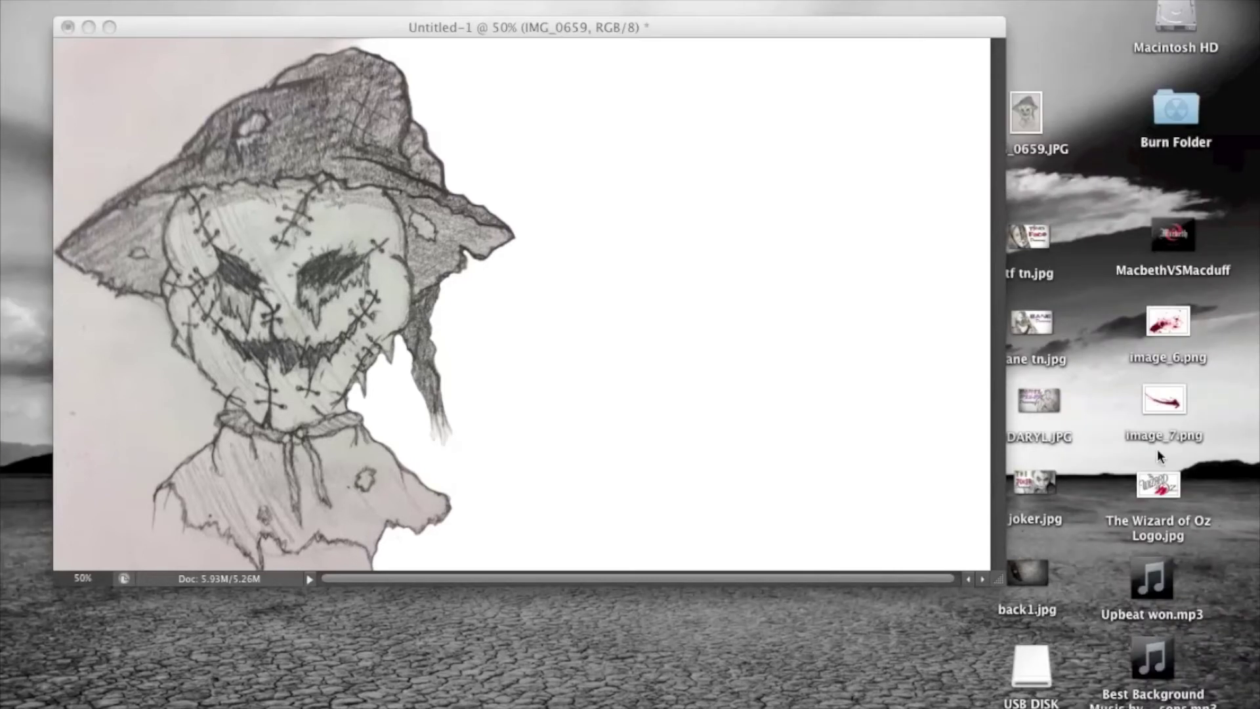
drag(1176, 405, 800, 363)
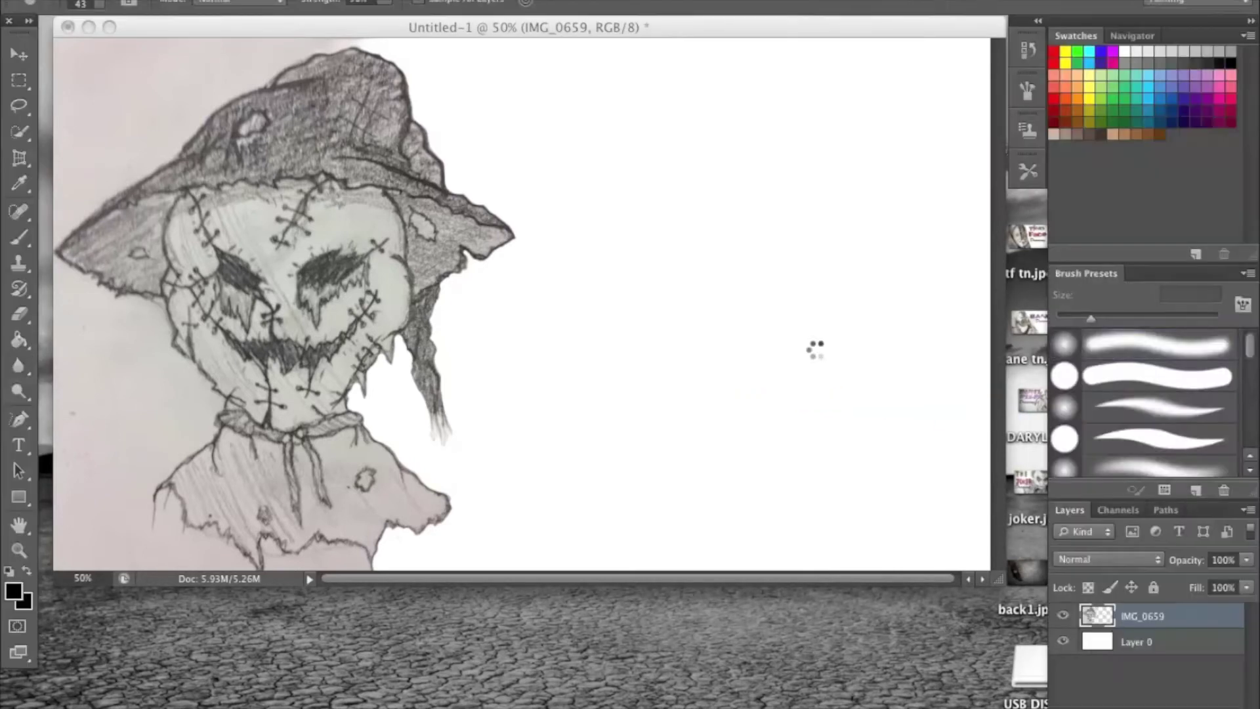
drag(631, 378, 988, 583)
drag(679, 369, 639, 259)
mouse_move(412, 140)
mouse_down()
mouse_move(425, 105)
mouse_move(394, 137)
mouse_up()
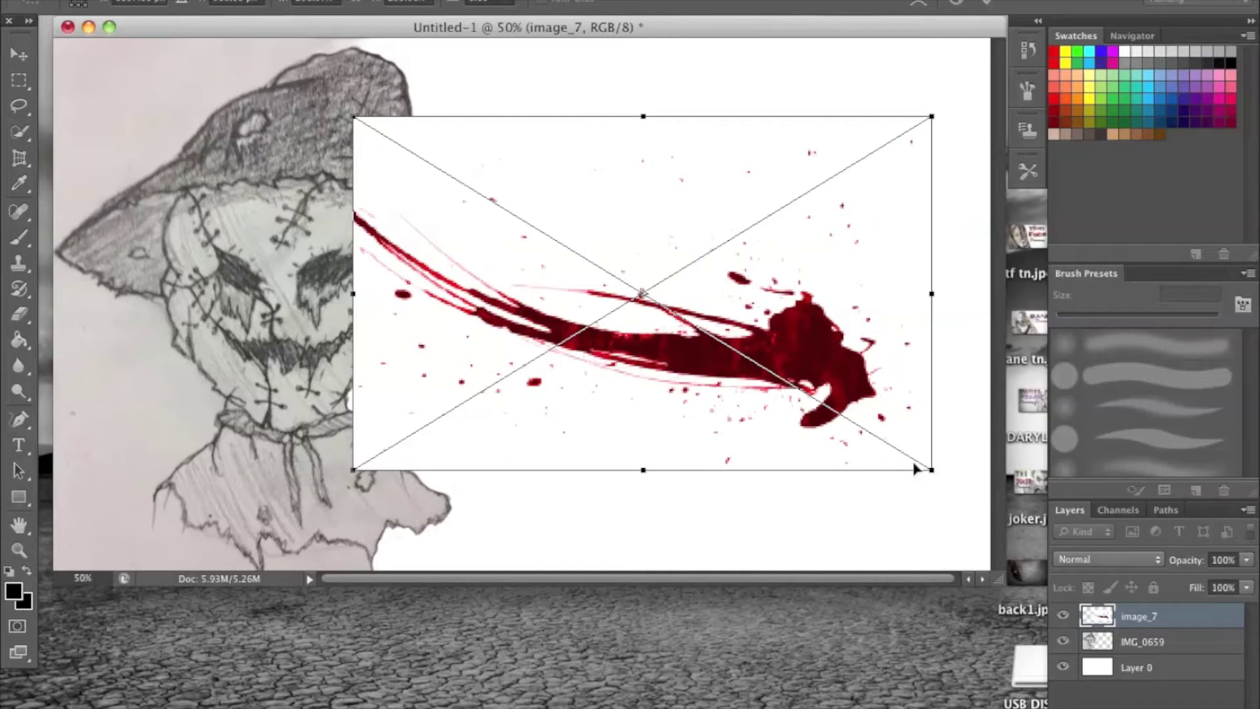
drag(934, 477, 971, 521)
drag(842, 411, 822, 364)
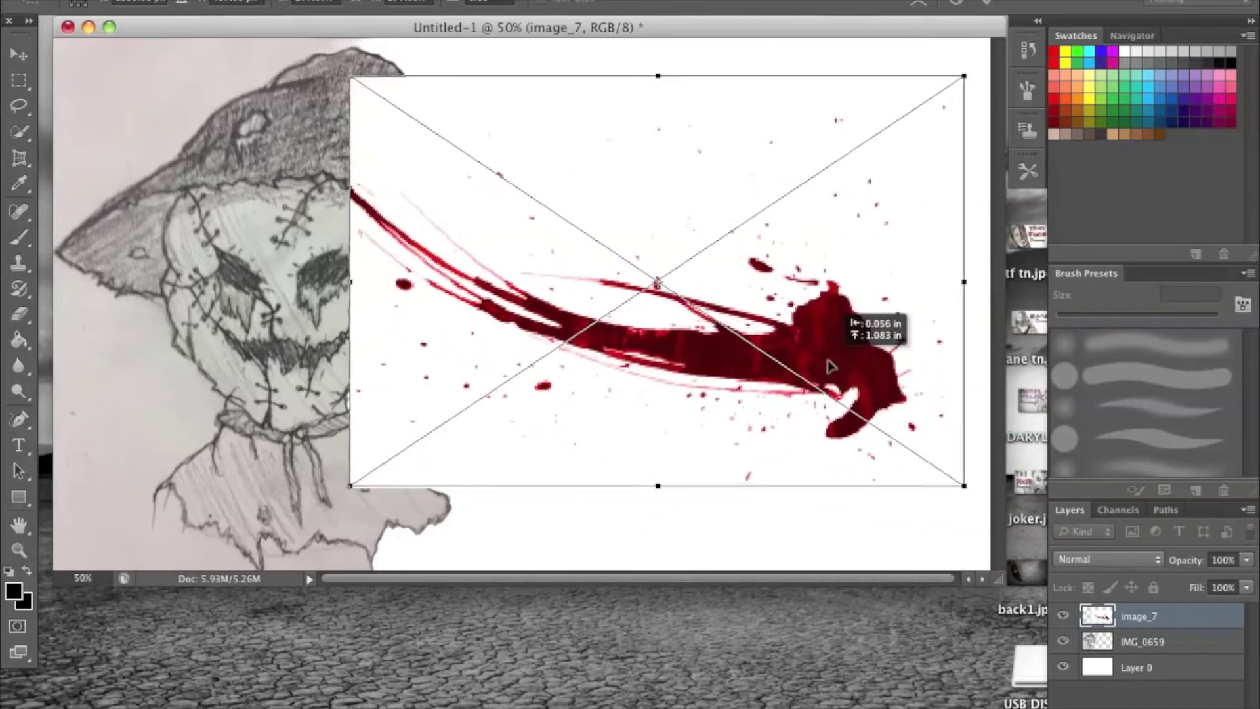
Set the image_7 blend mode to Multiply, shift the streak slightly lower, and commit the placement.
click(1154, 559)
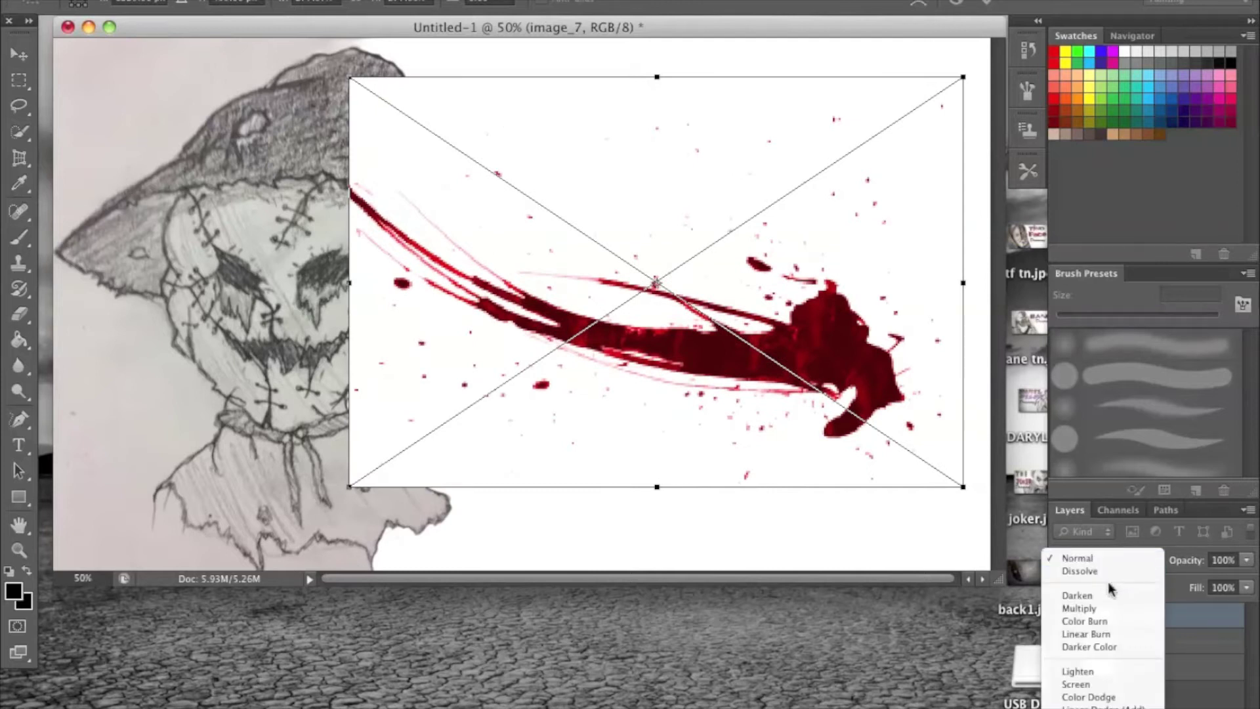
click(1099, 527)
mouse_move(830, 331)
mouse_down()
mouse_move(883, 394)
mouse_move(793, 343)
mouse_move(632, 289)
mouse_move(740, 327)
mouse_move(839, 425)
mouse_move(774, 367)
mouse_move(840, 315)
mouse_move(800, 317)
mouse_move(789, 346)
mouse_move(845, 366)
mouse_move(822, 352)
mouse_move(832, 355)
mouse_up()
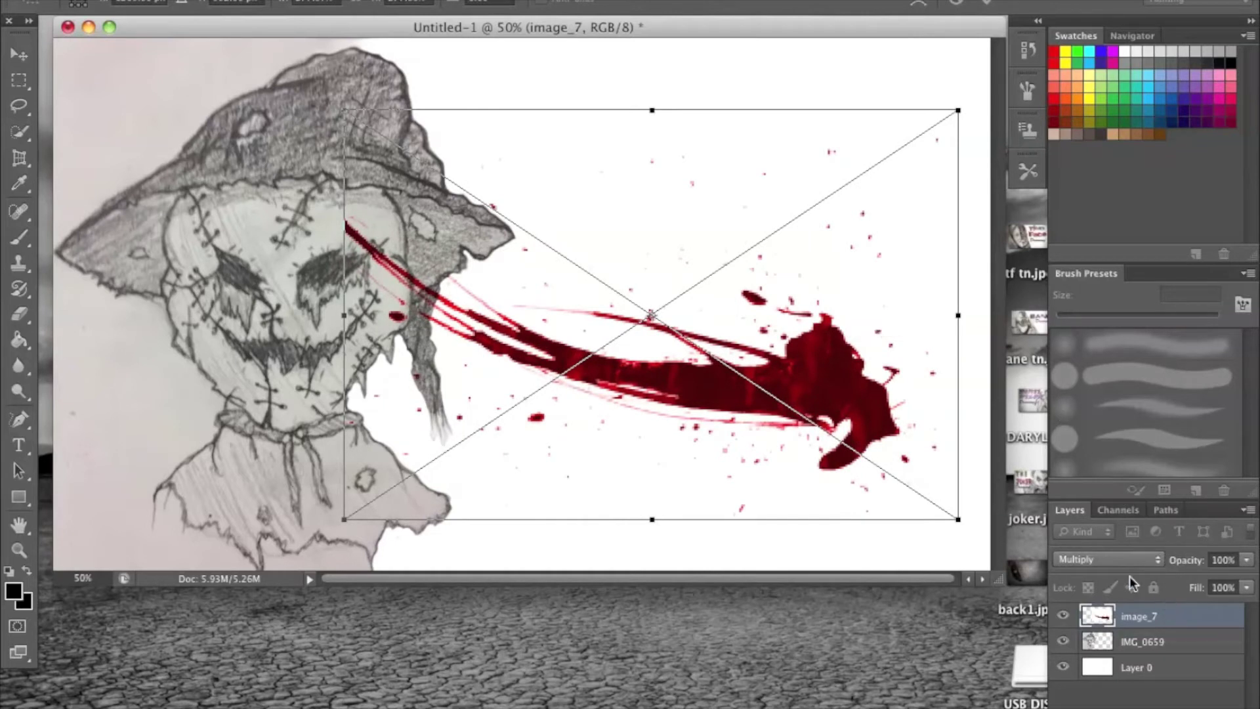
key(Return)
key(r)
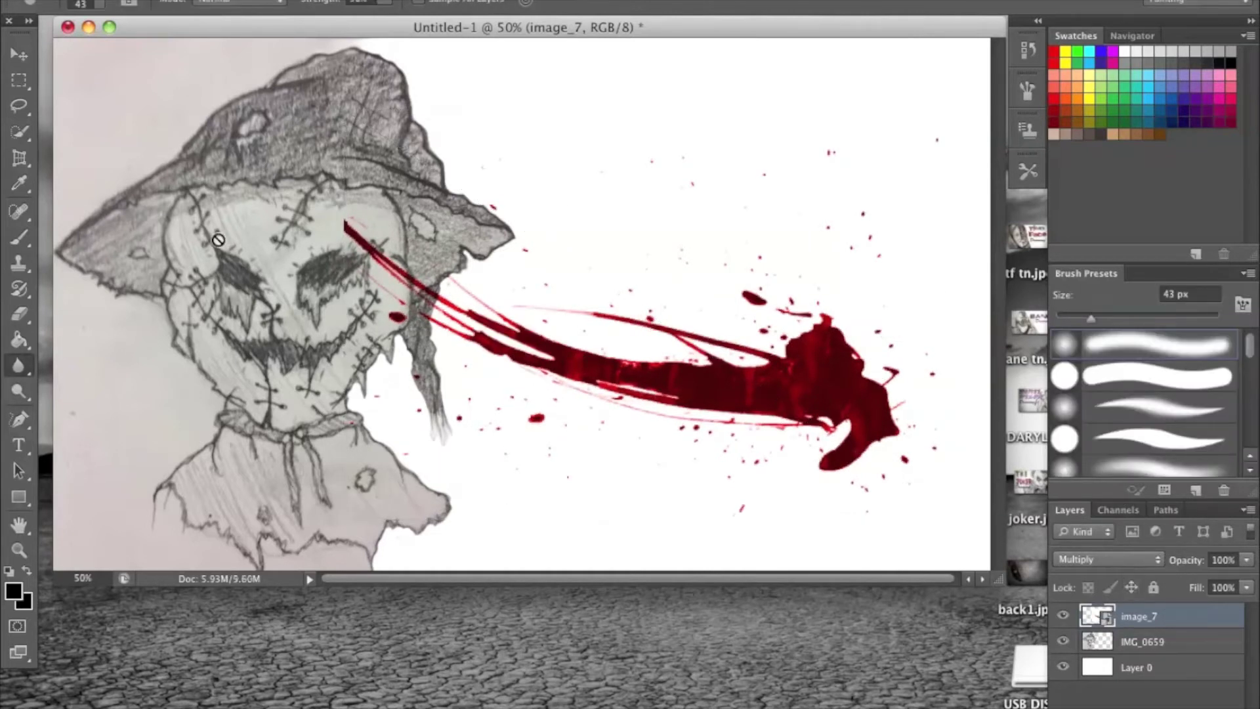
Rasterize the image_7 layer and move the blood streak to the canvas's lower right, clear of the scarecrow's face.
right_click(1114, 617)
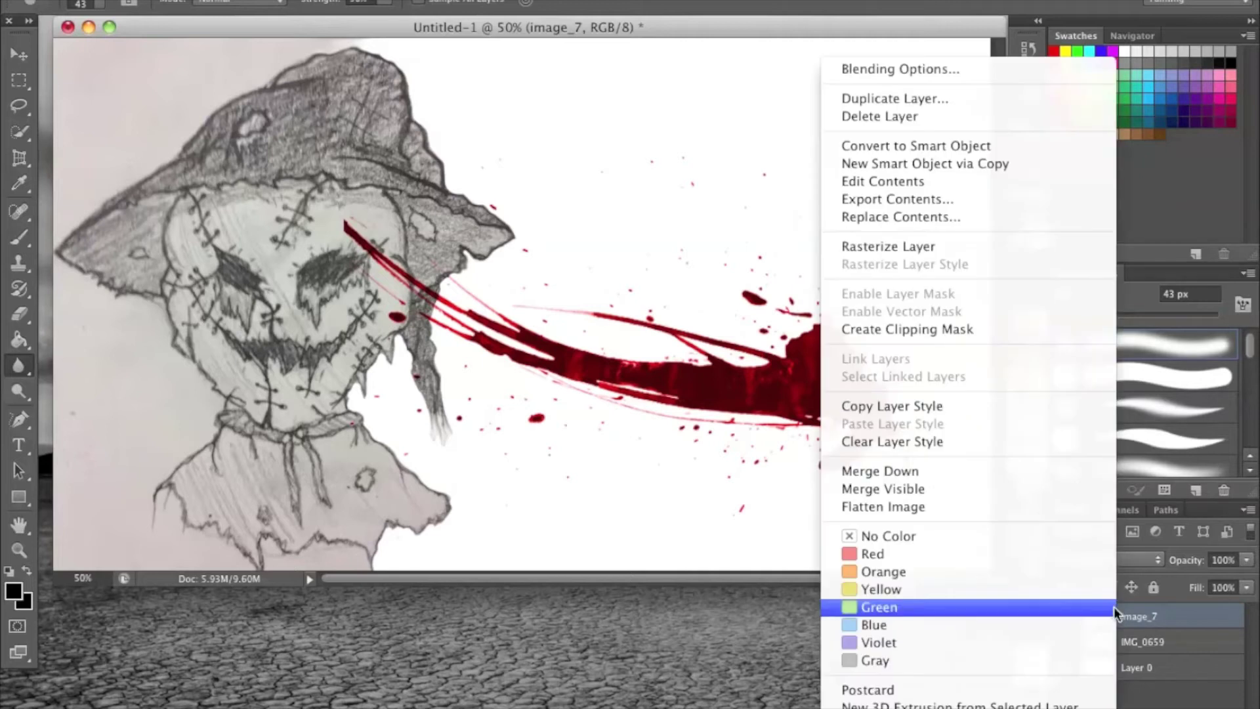
click(949, 245)
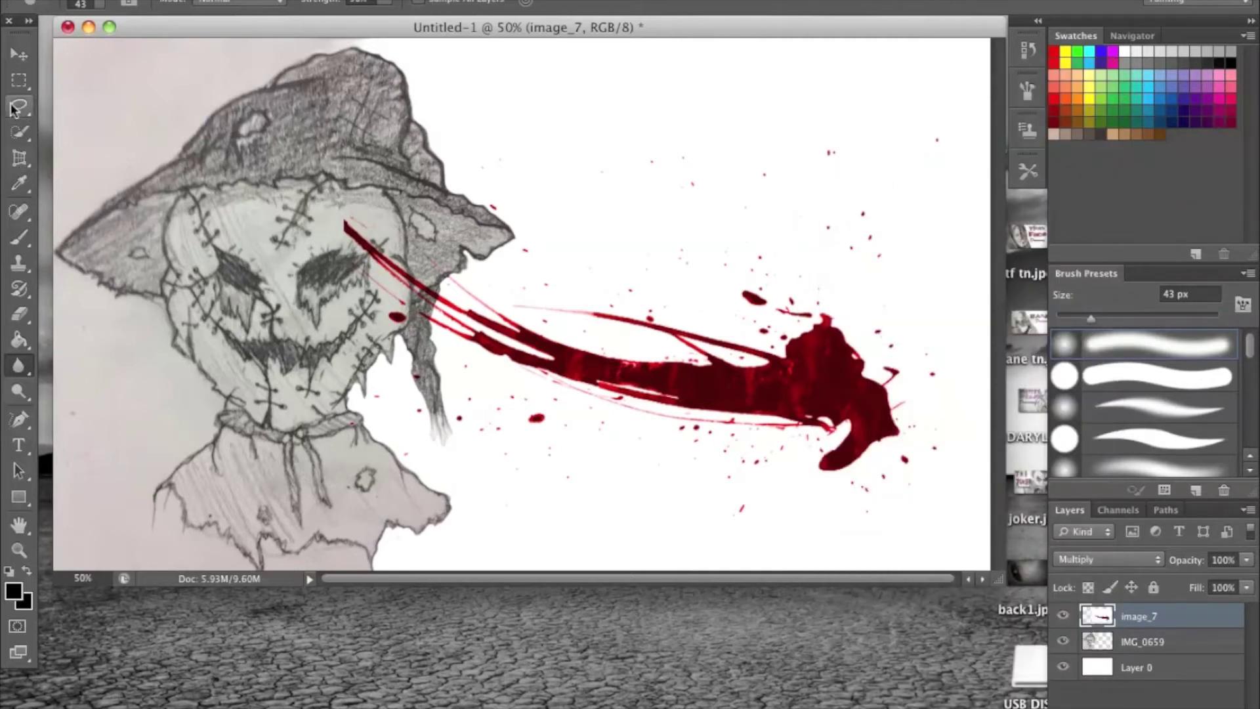
click(18, 57)
drag(763, 374, 915, 459)
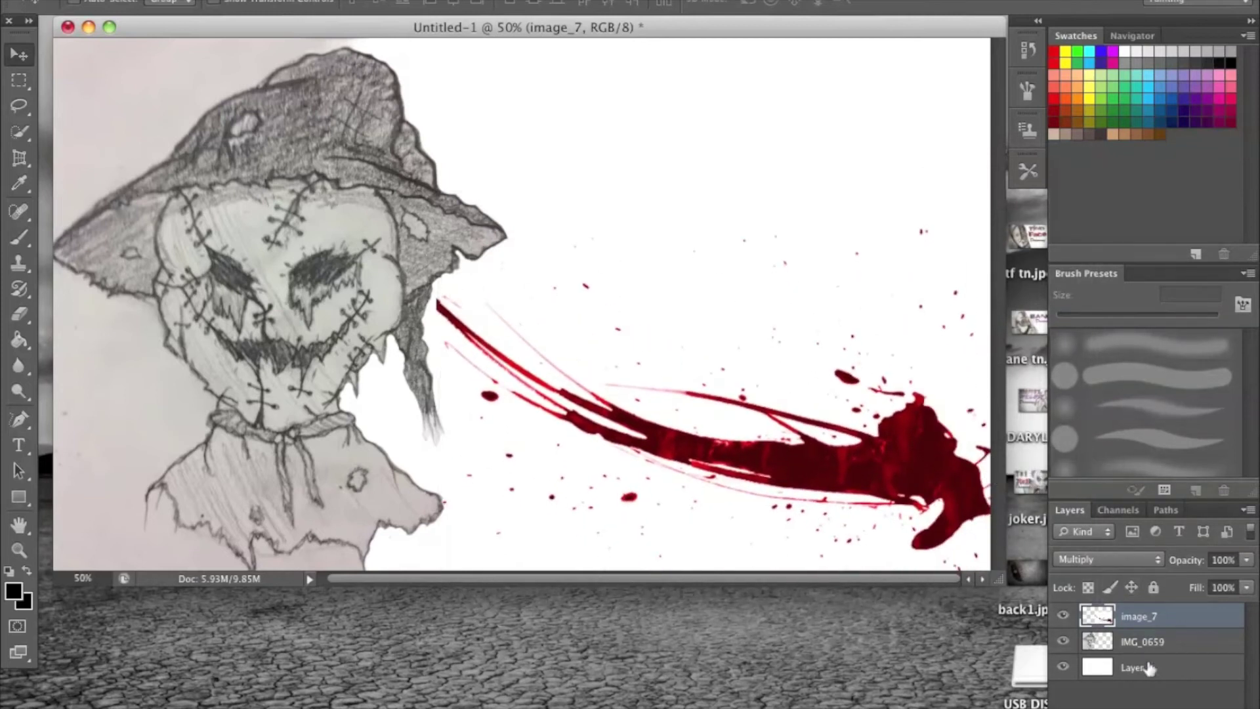
Hide the image_7 layer, then place image_6.png enlarged across the area beside the scarecrow.
click(1063, 617)
click(1145, 434)
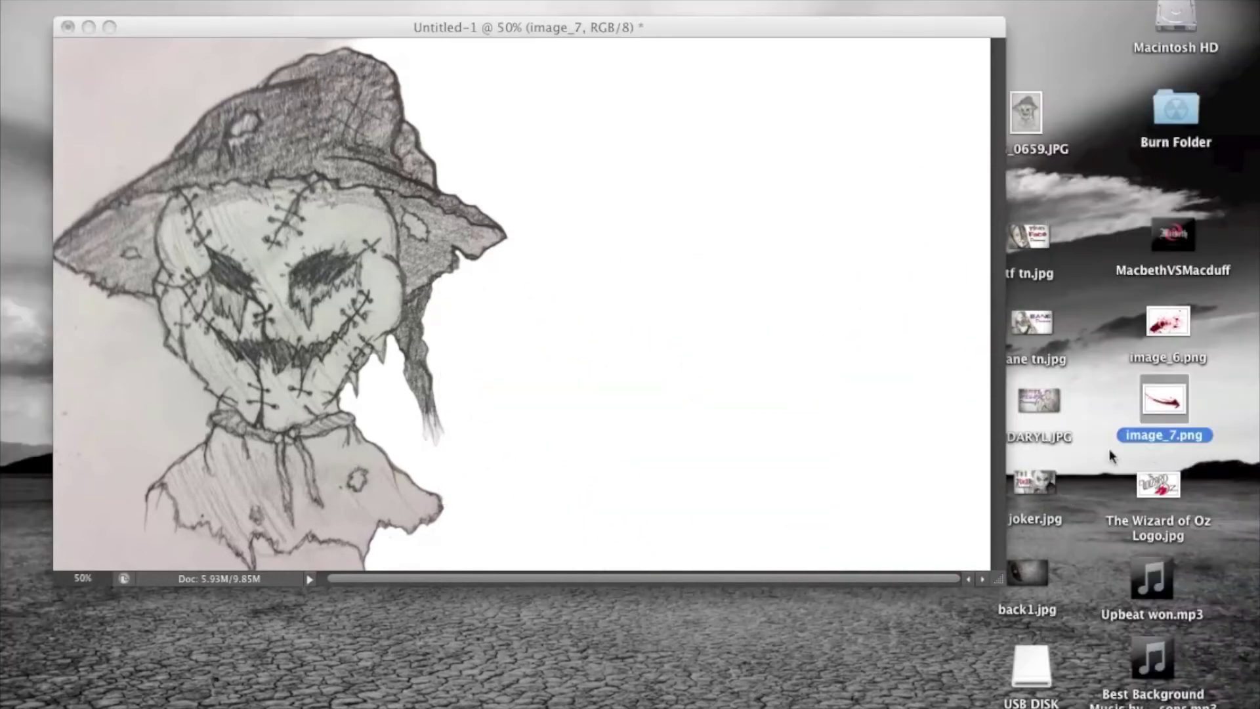
drag(1178, 328, 870, 303)
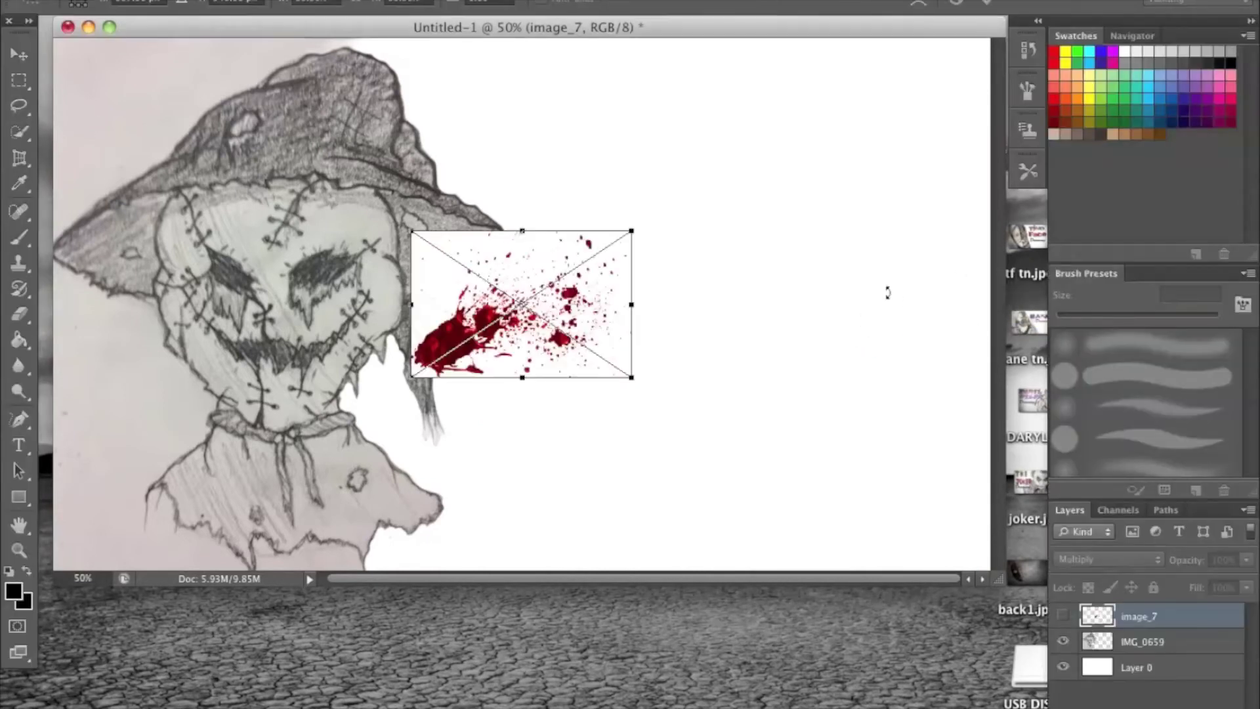
drag(628, 379, 1050, 637)
drag(753, 309, 635, 205)
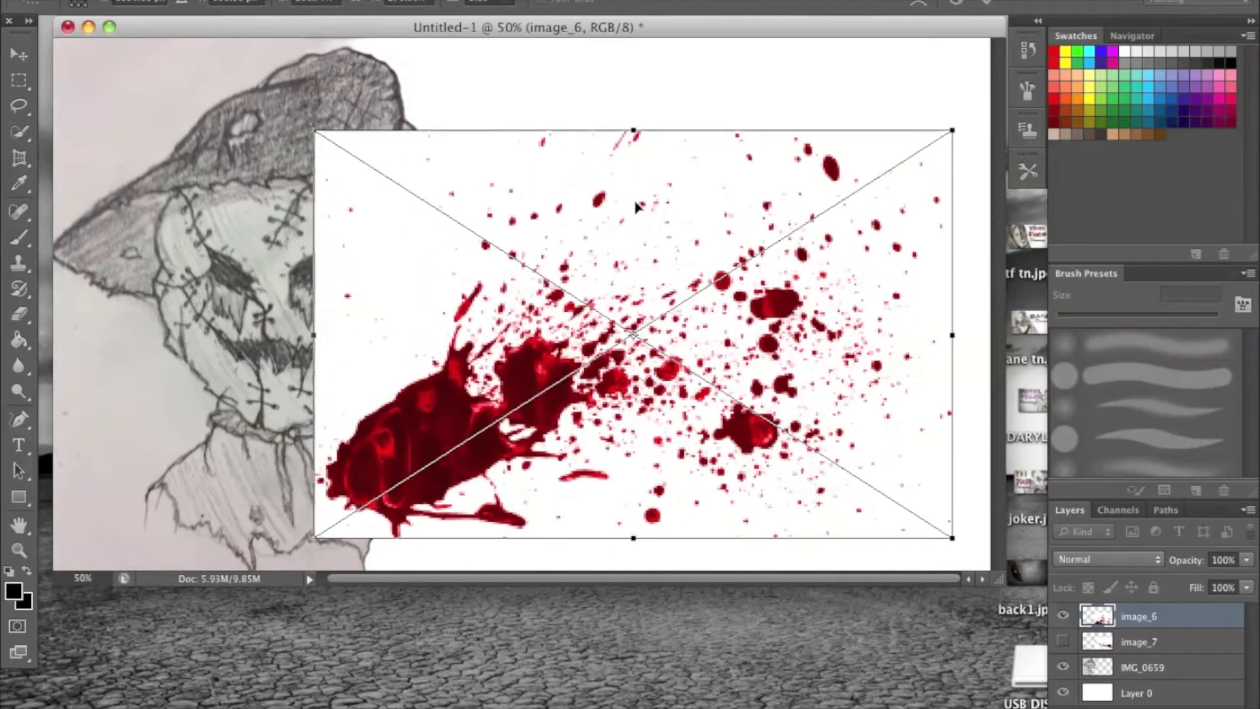
key(Return)
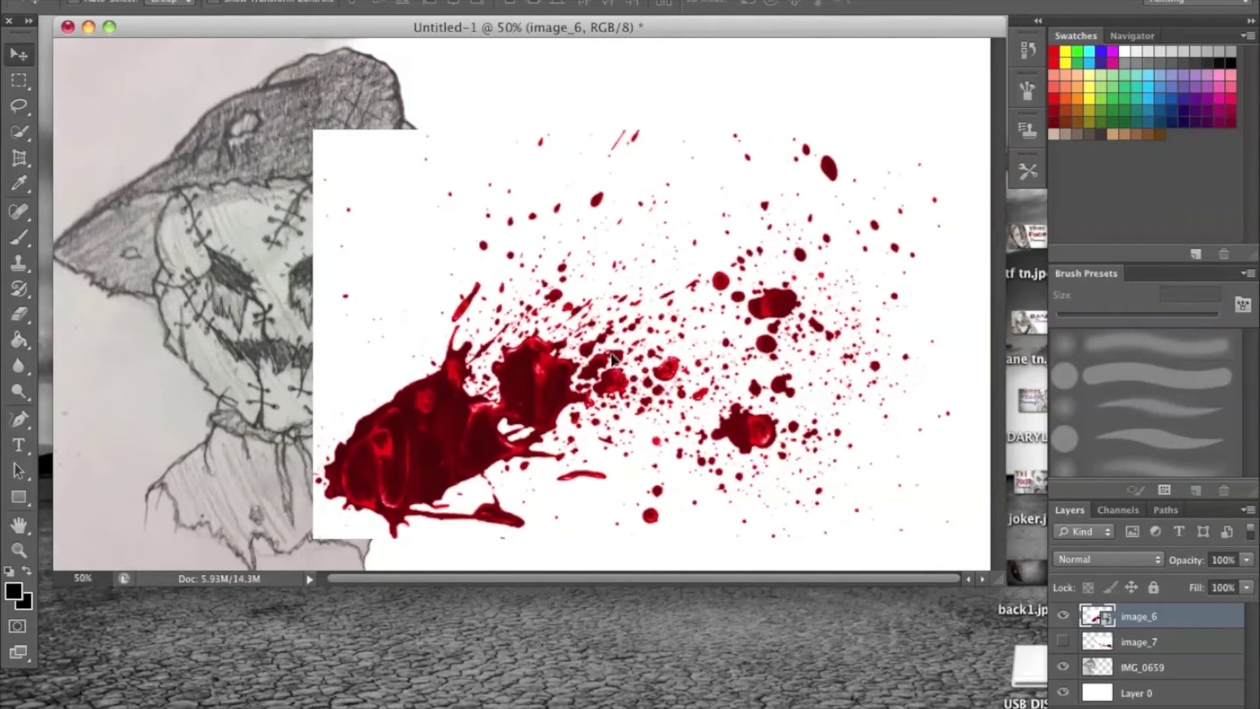
Shift the image_6 splatter away from the scarecrow's face and set its blend mode to Multiply.
drag(611, 357, 699, 338)
click(1157, 563)
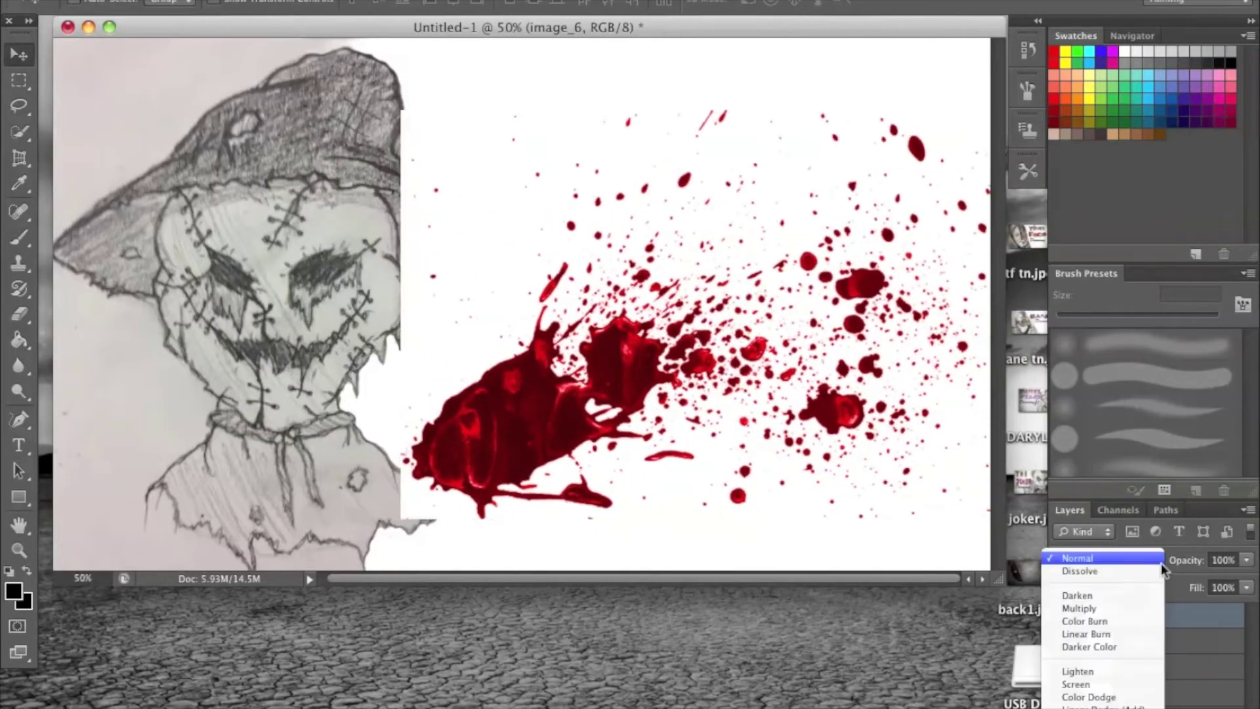
click(1108, 613)
drag(670, 360, 759, 373)
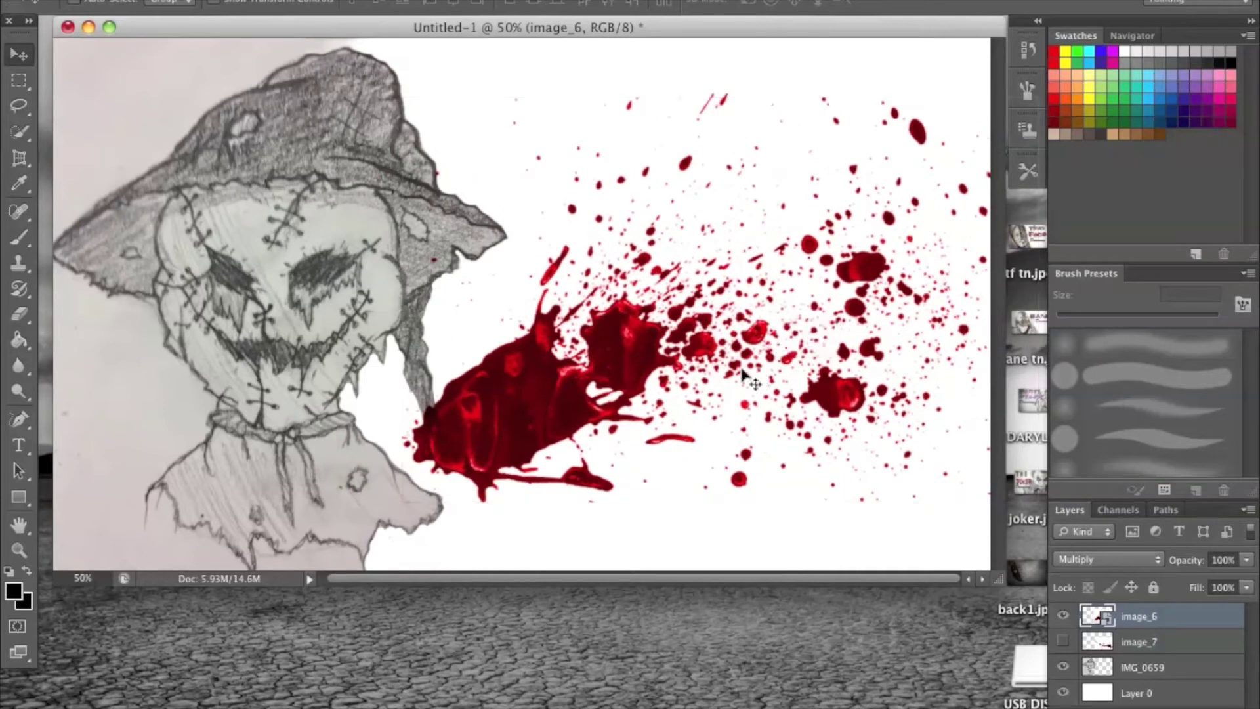
Rasterize the image_6 layer.
right_click(1117, 617)
click(1058, 582)
right_click(1144, 618)
click(952, 246)
Move the image_6 splatter down so its dense part runs off the canvas's bottom edge beside the scarecrow's shoulder.
mouse_move(618, 317)
mouse_down()
mouse_move(617, 293)
mouse_move(656, 320)
mouse_move(607, 331)
mouse_up()
click(19, 526)
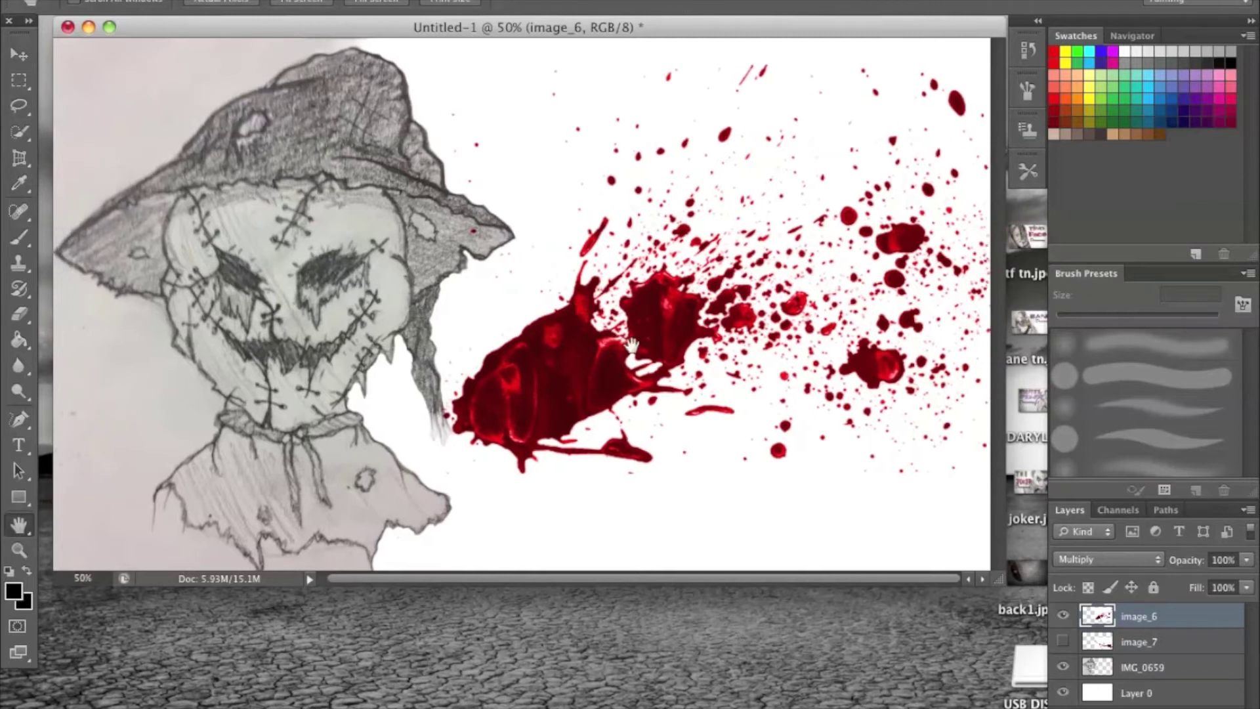
click(19, 54)
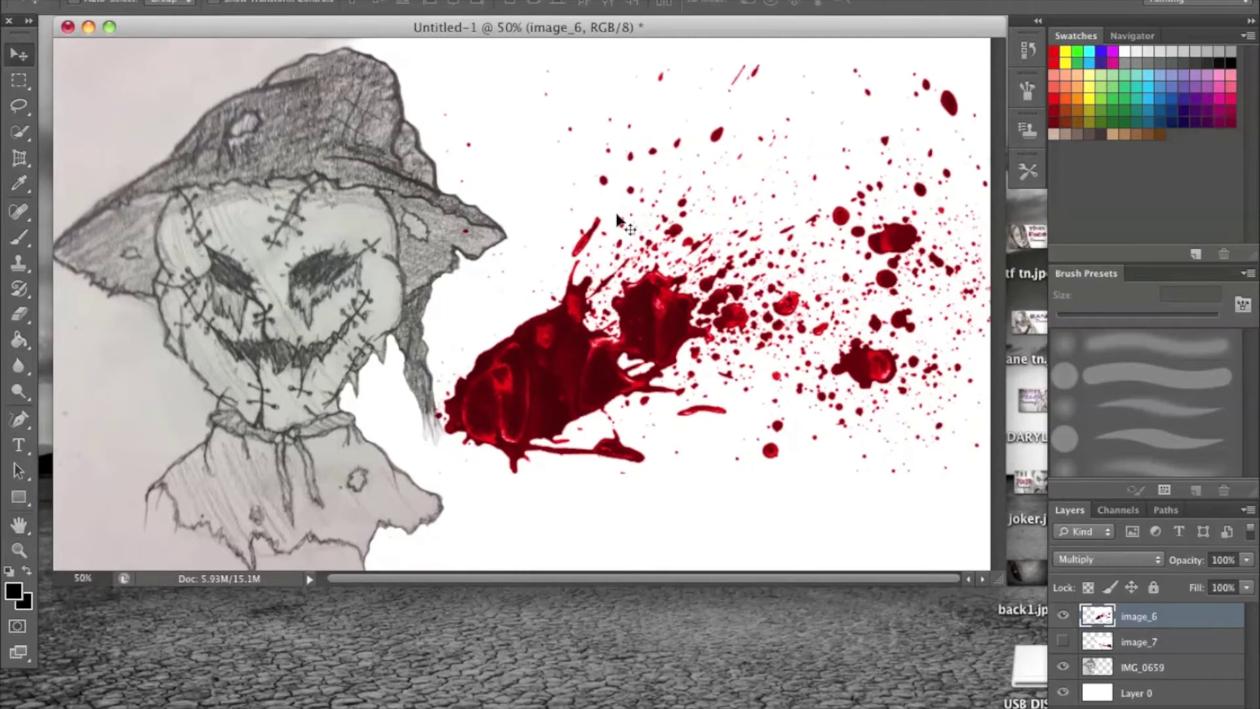
drag(706, 306, 712, 358)
drag(708, 308, 643, 538)
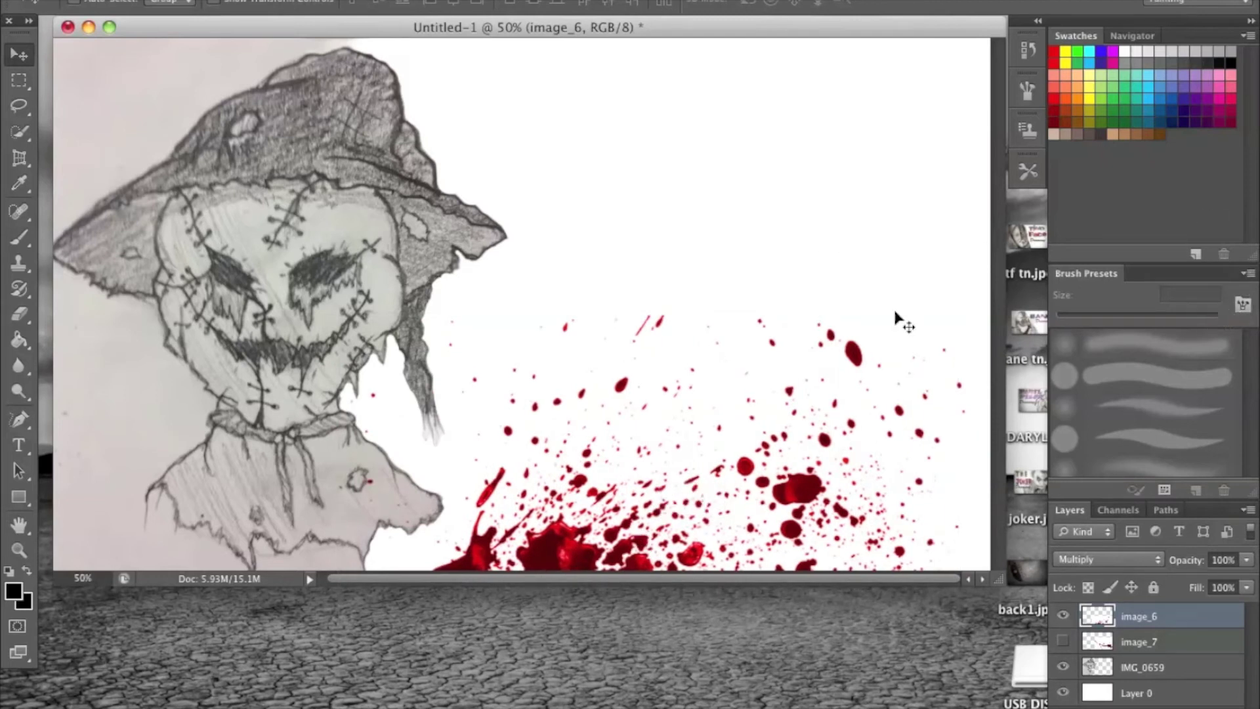
Place The Wizard of Oz Logo.jpg in the document and set its blend mode to Multiply.
click(984, 623)
click(1162, 489)
drag(1161, 490, 737, 233)
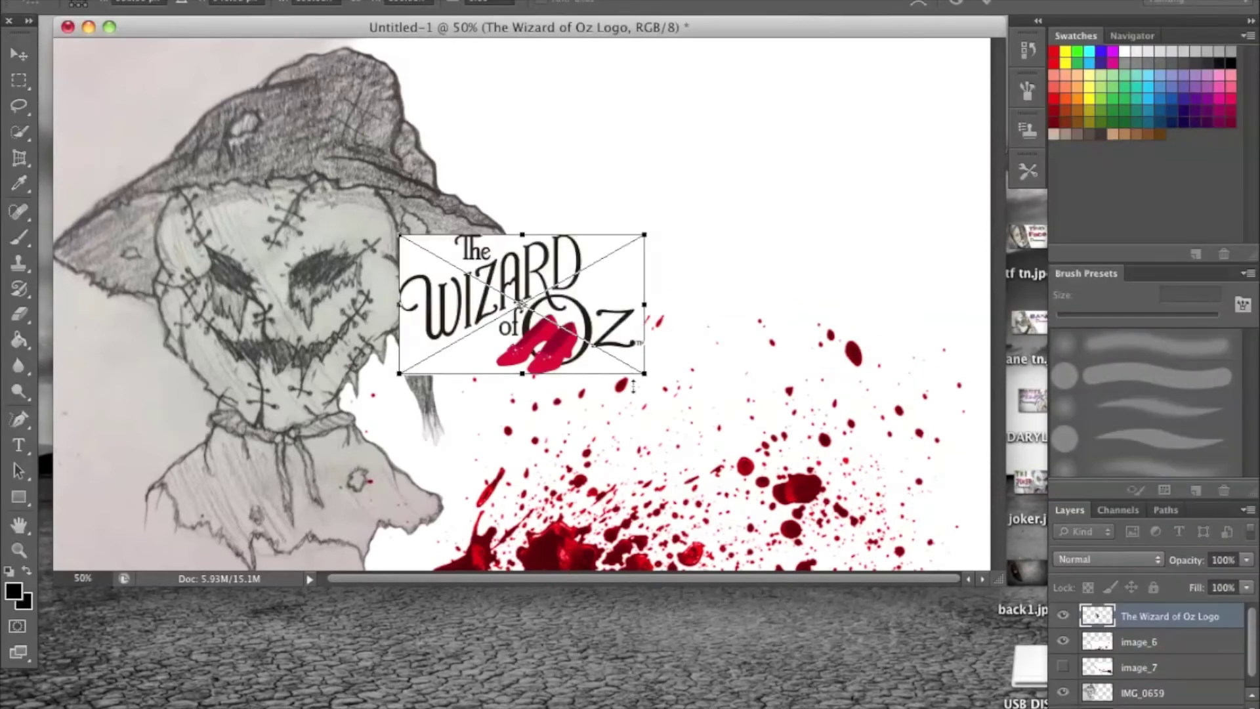
click(1142, 559)
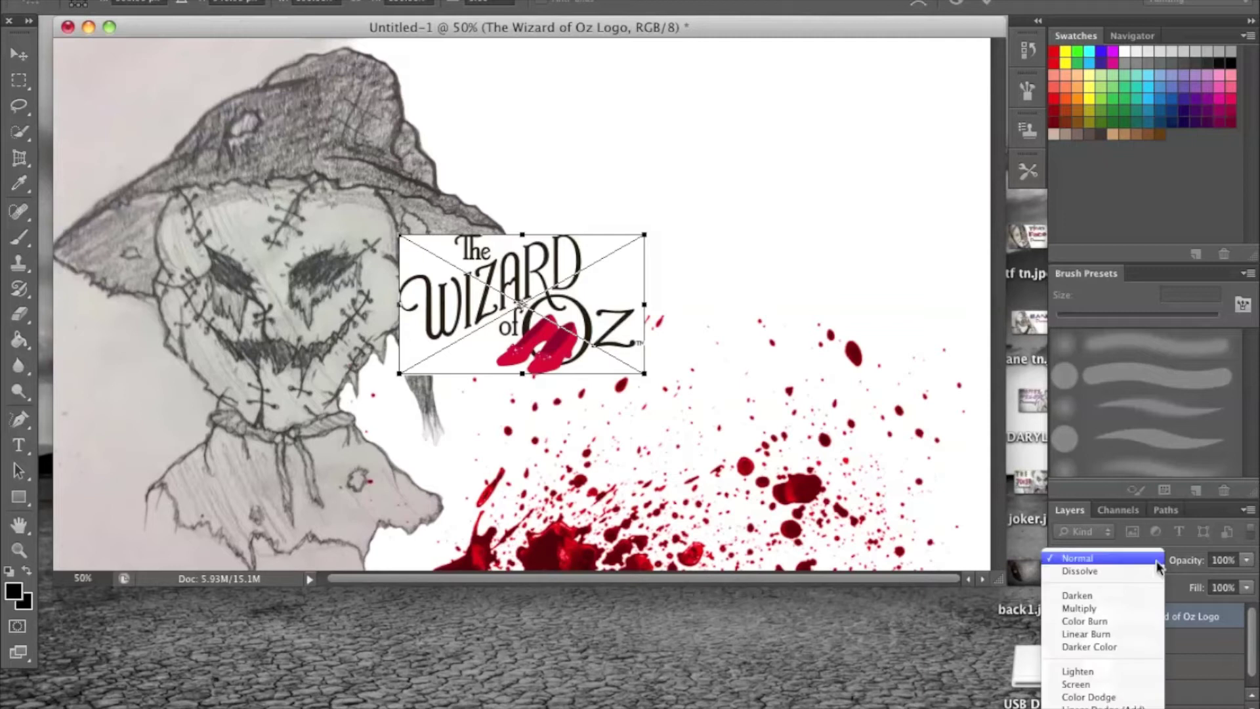
click(1106, 602)
Scale the logo to about 14.9 by 7.6 in, position it in the canvas's upper right, and commit the placement.
drag(643, 373, 930, 504)
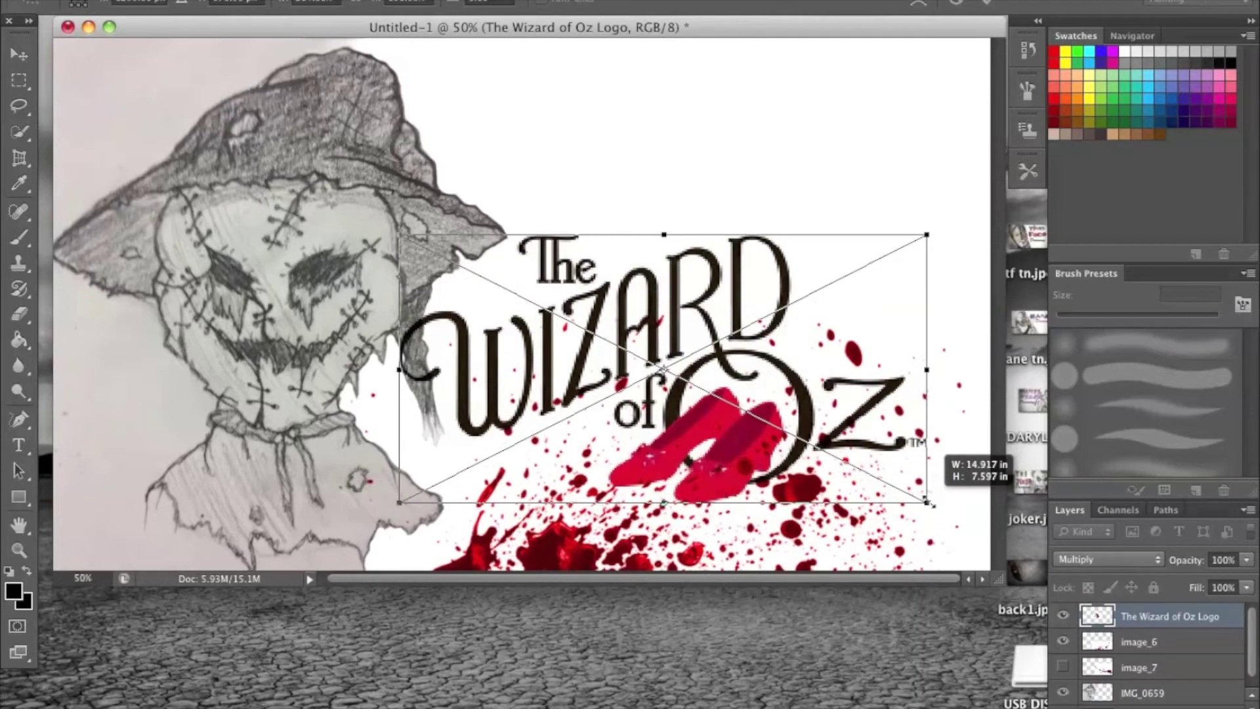
drag(722, 379, 769, 202)
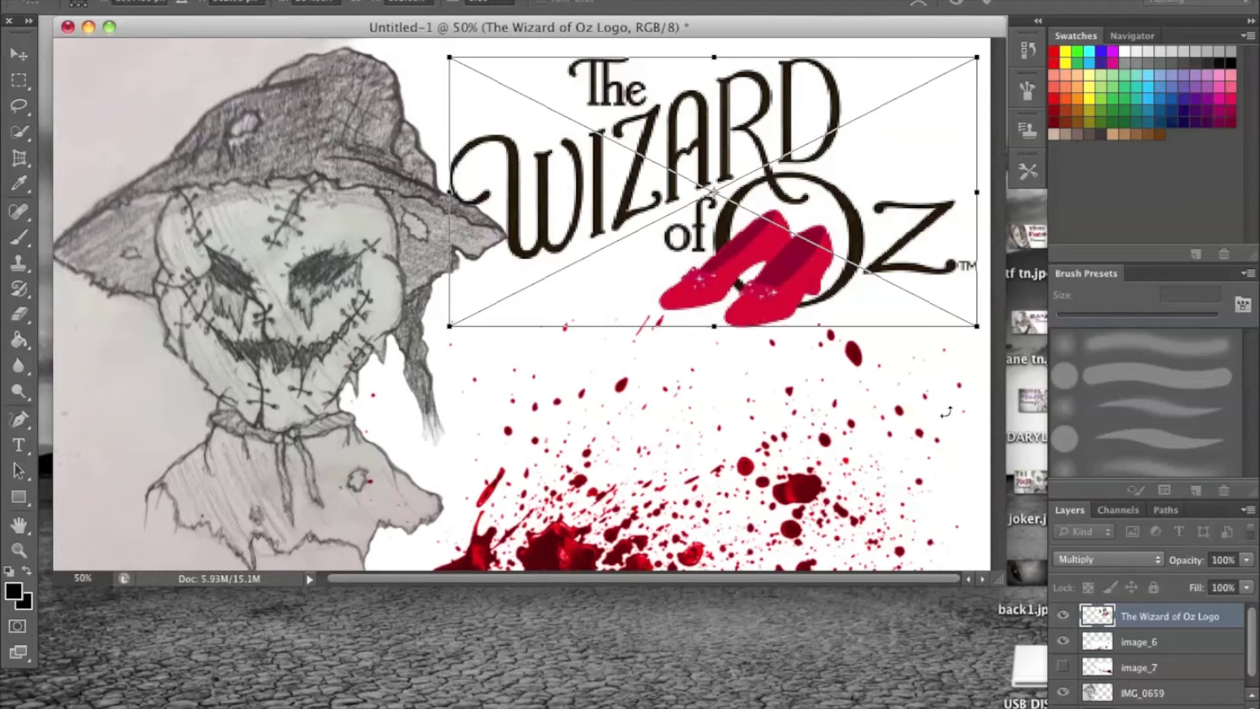
key(Return)
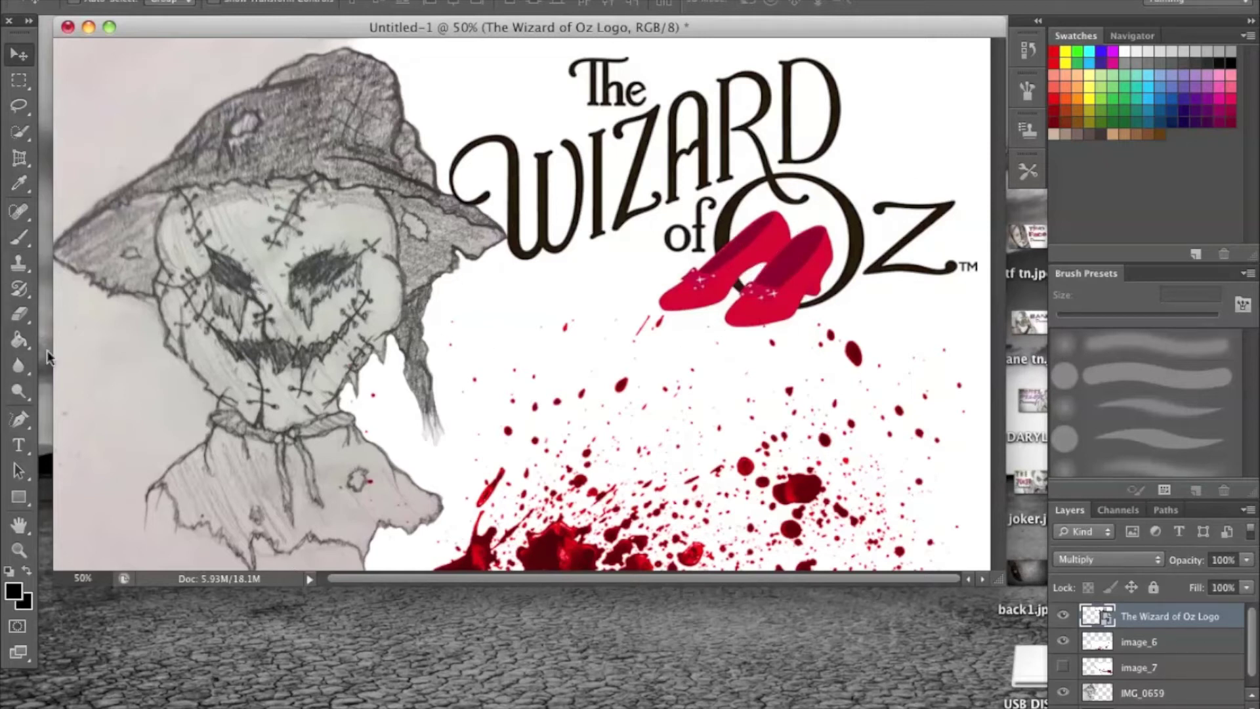
Activate the Type tool and rasterize The Wizard of Oz Logo layer.
click(18, 445)
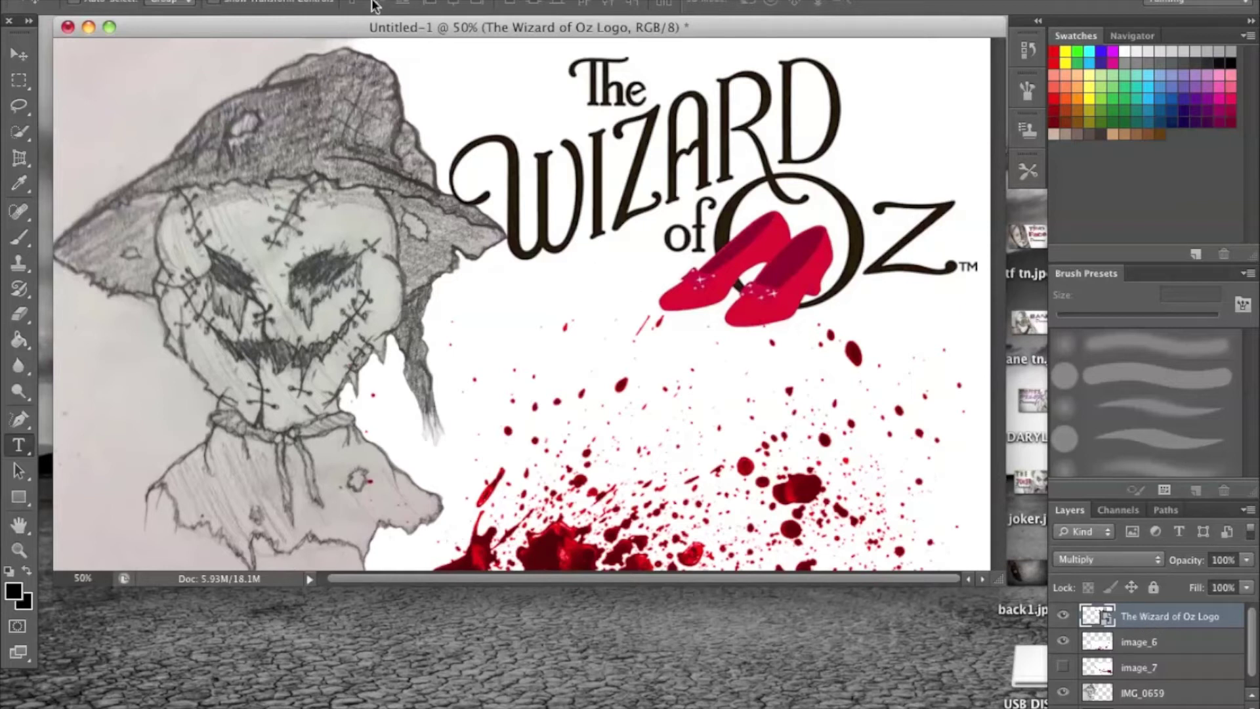
right_click(1122, 616)
click(1198, 594)
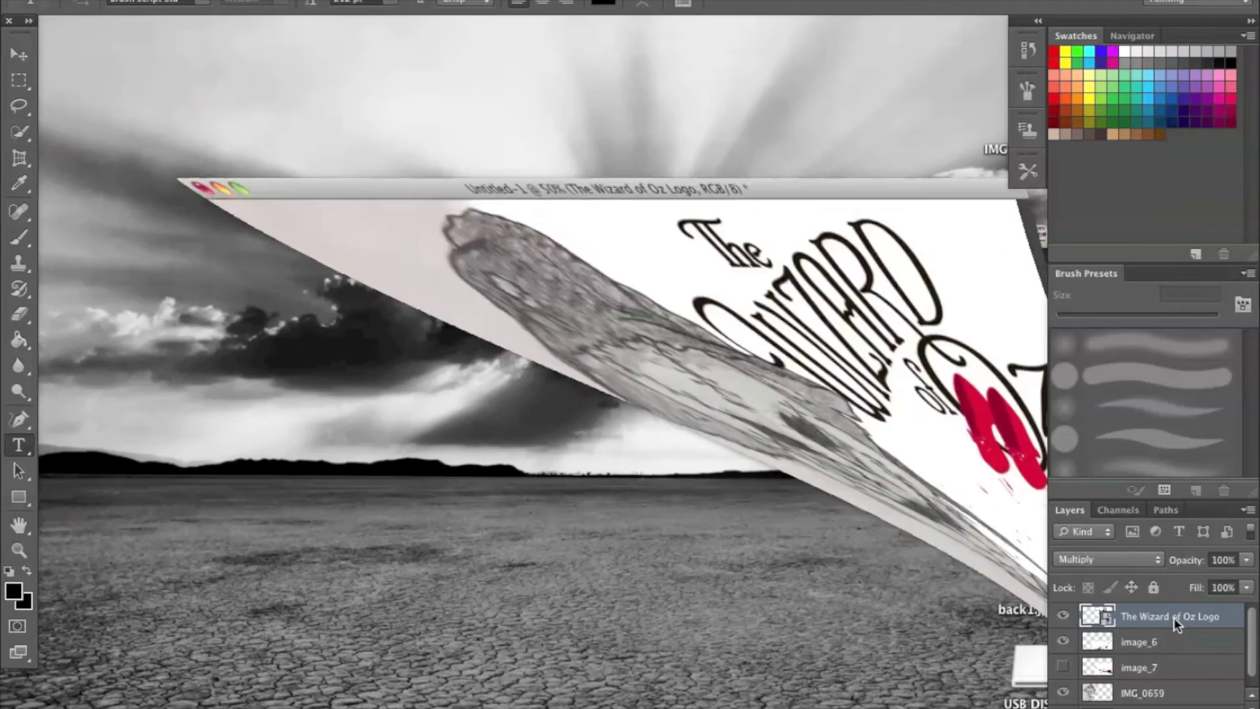
right_click(1172, 622)
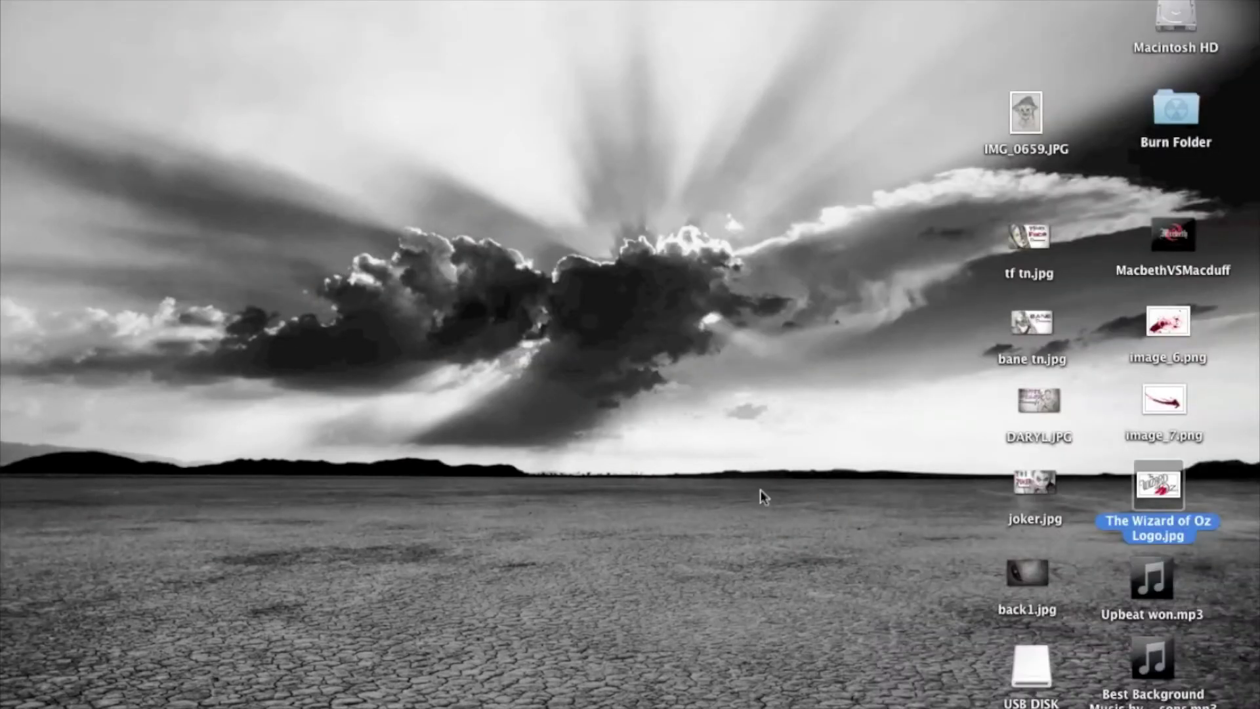
mouse_move(812, 696)
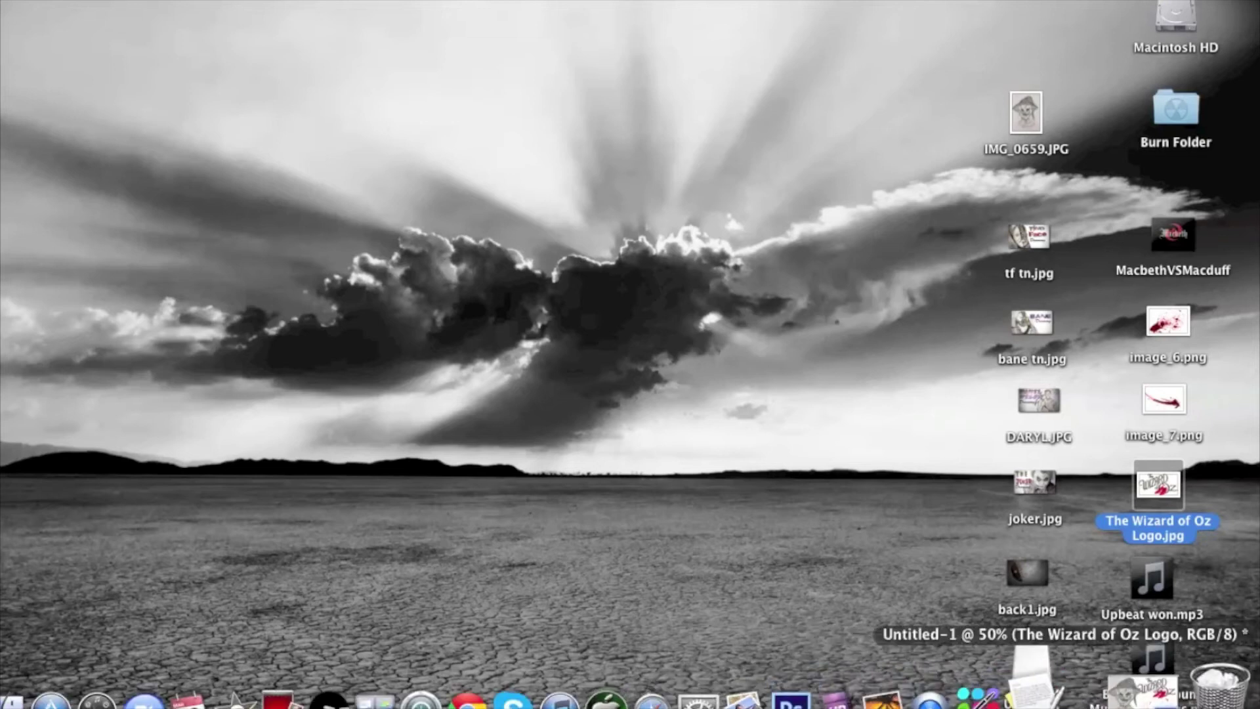
click(1140, 689)
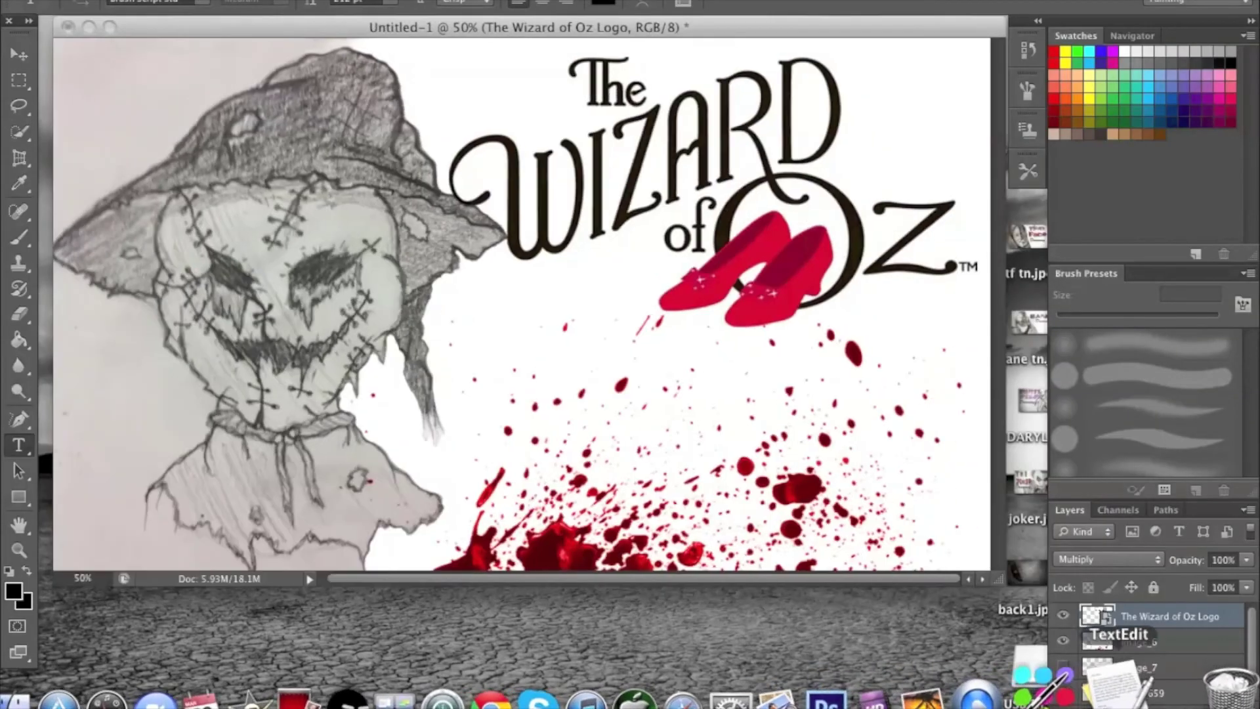
right_click(1143, 615)
click(955, 250)
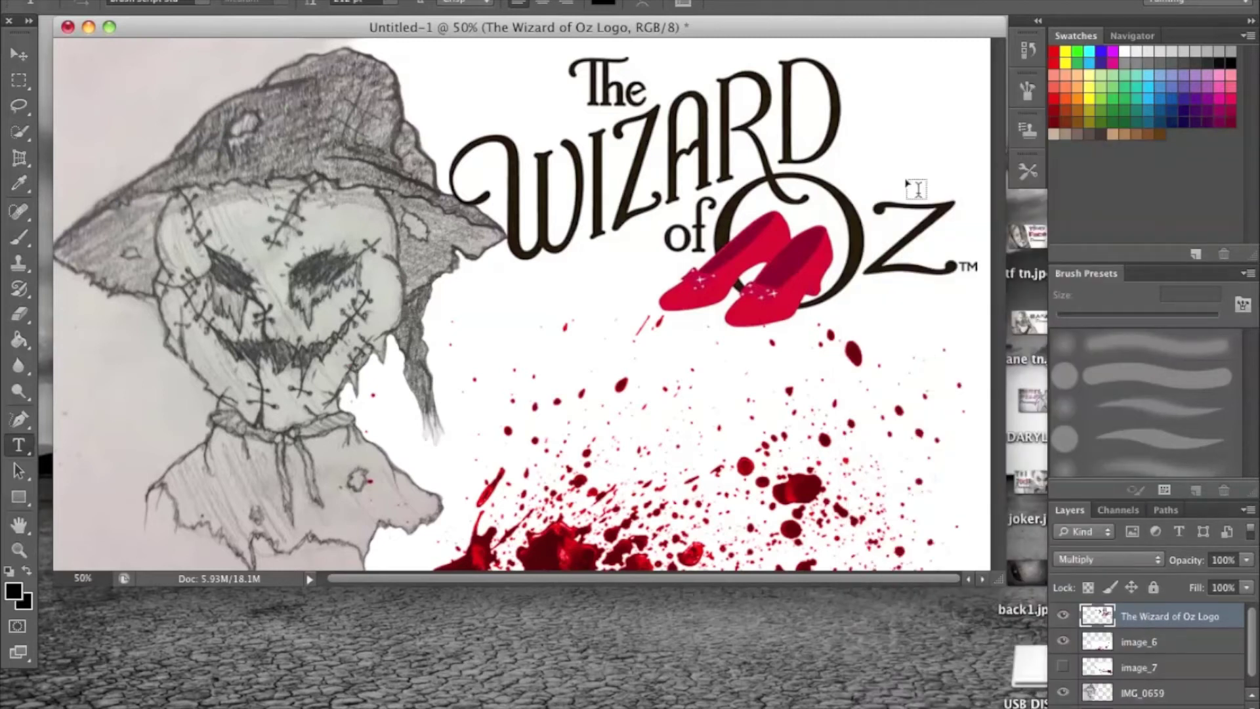
Draw a text box just below the logo, enter "hhgg" to test the font, and erase that text.
drag(468, 308, 875, 416)
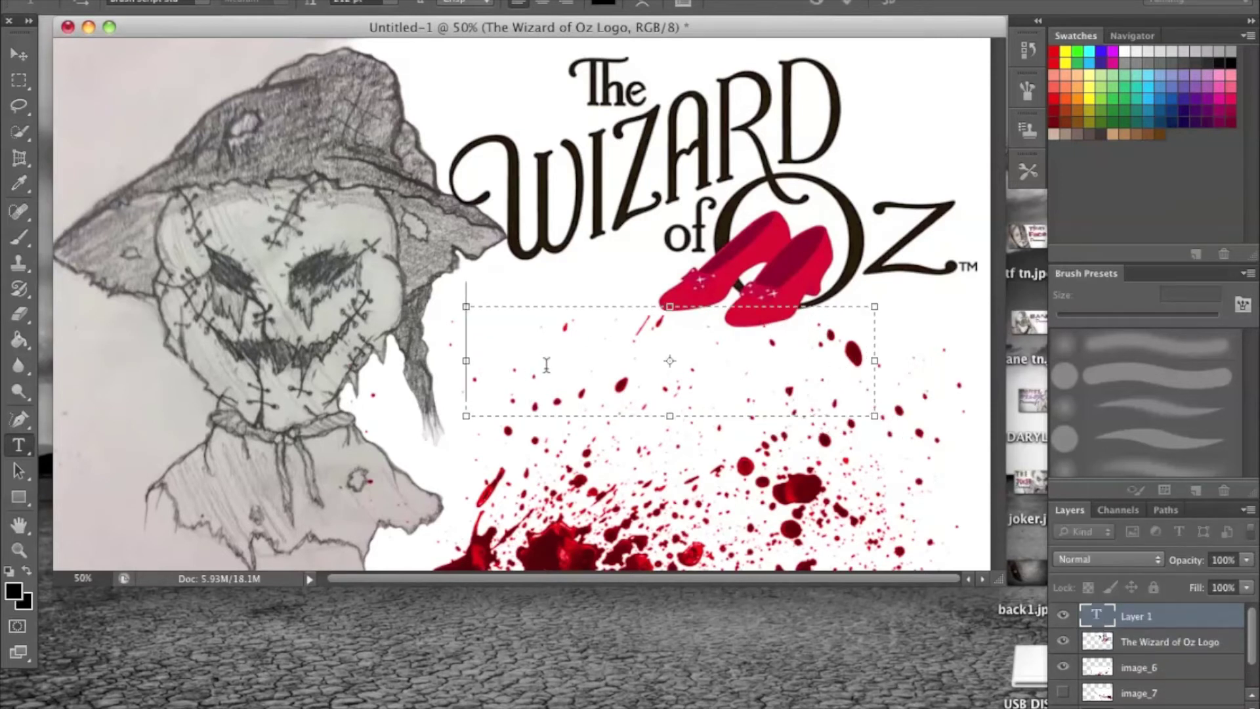
text(hhgg)
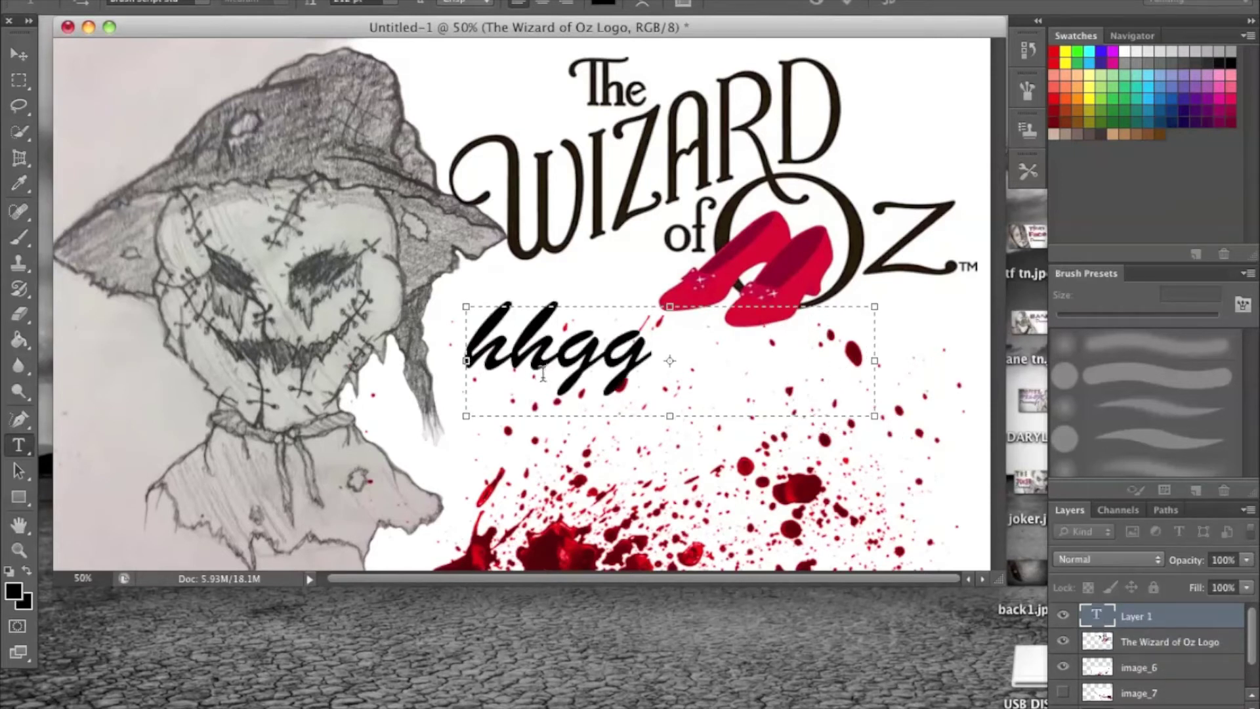
key(BackSpace)
key(BackSpace)
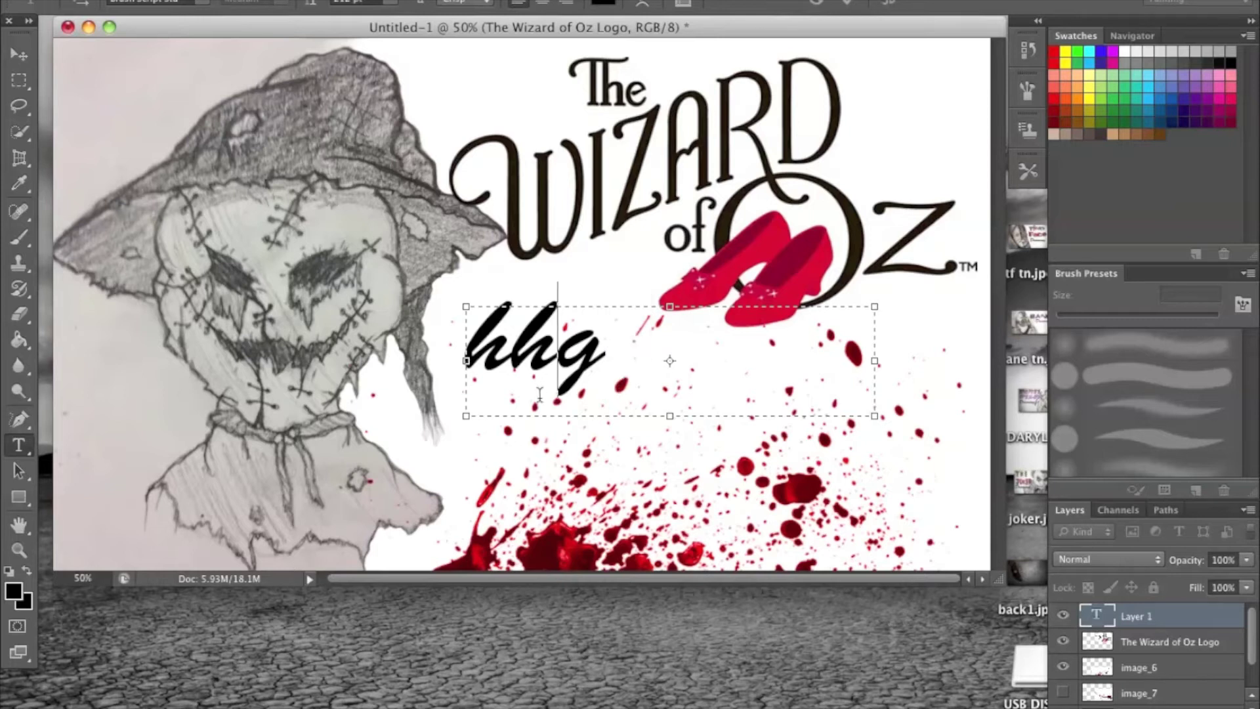
key(BackSpace)
key(BackSpace)
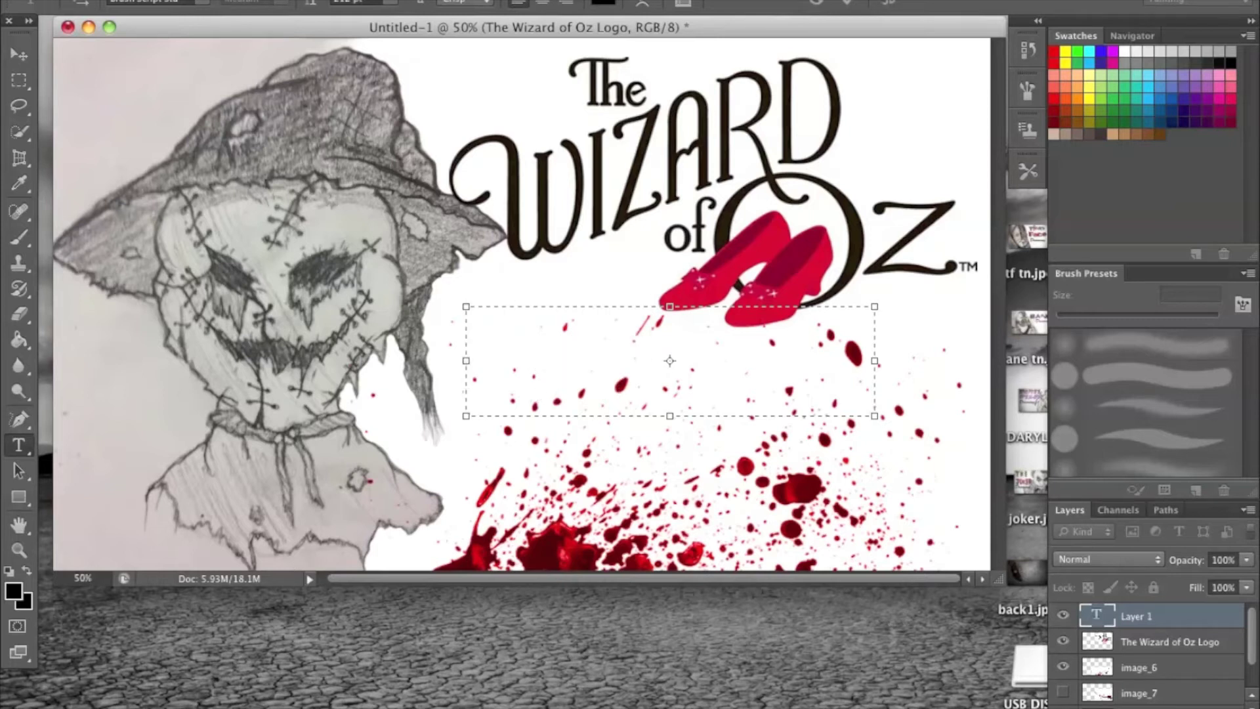
Browse the available fonts and set the font of the empty text box below the logo to No Fear.
click(208, 4)
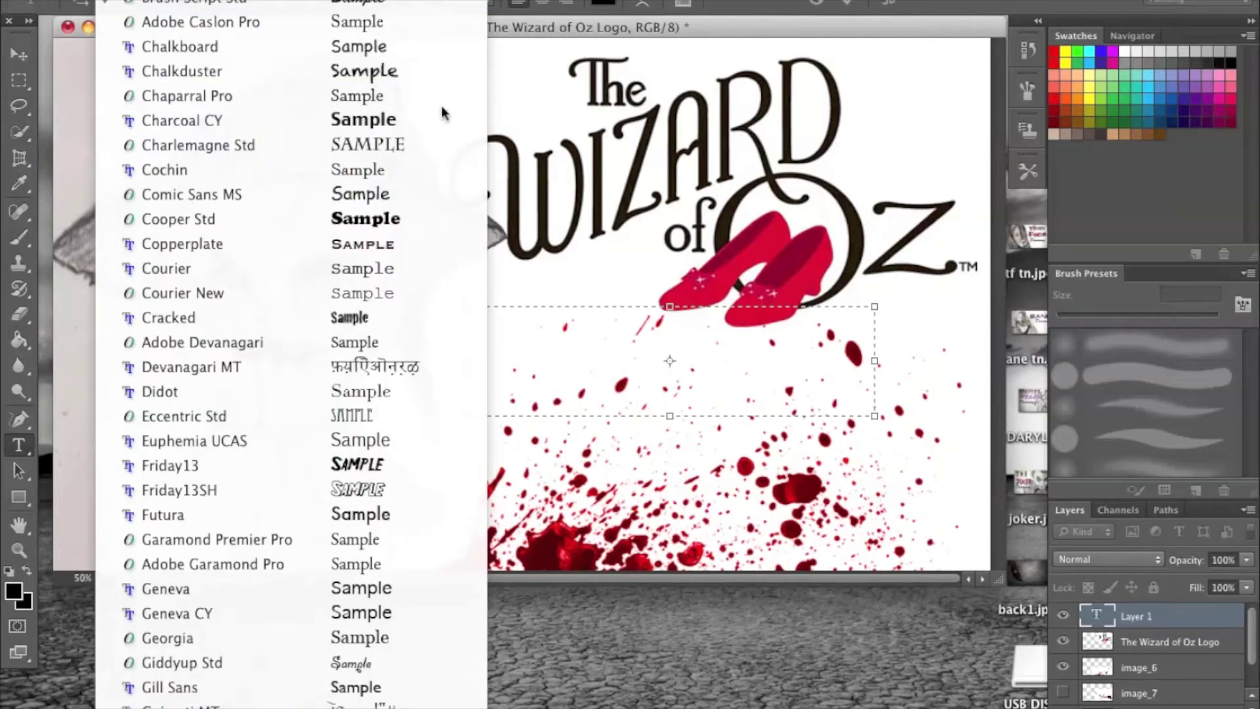
scroll(368, 39, up, 5)
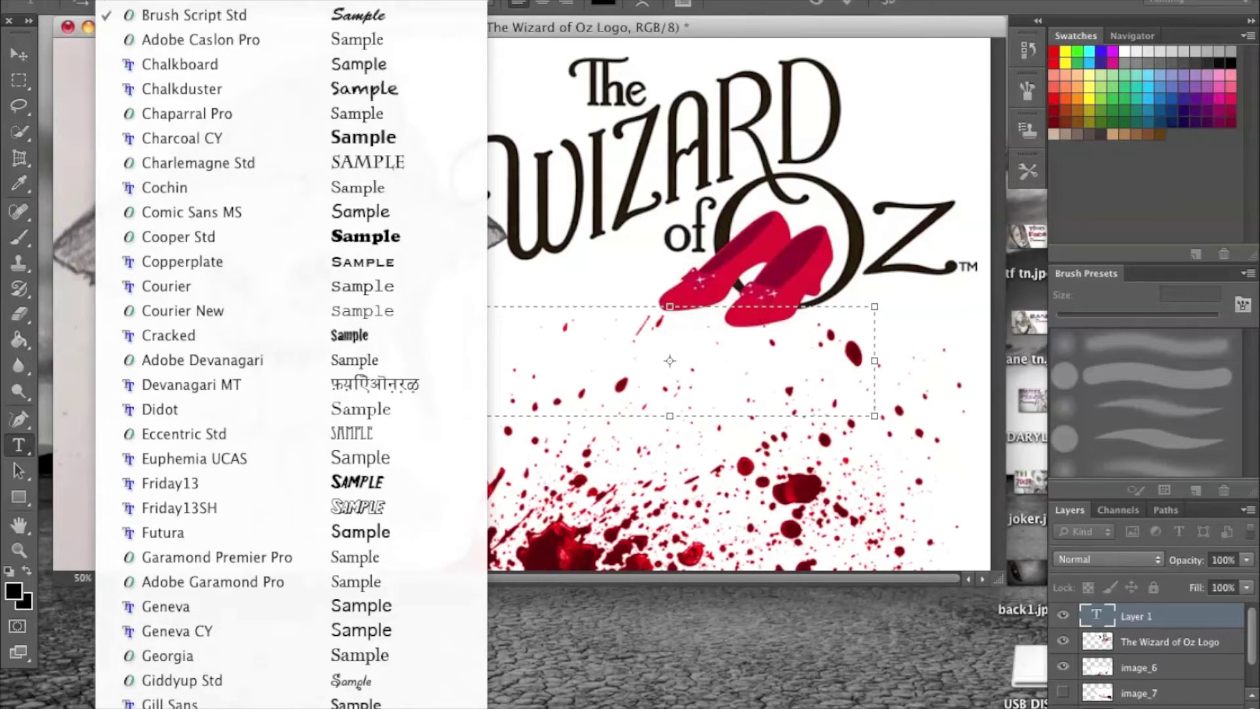
scroll(348, 51, up, 2)
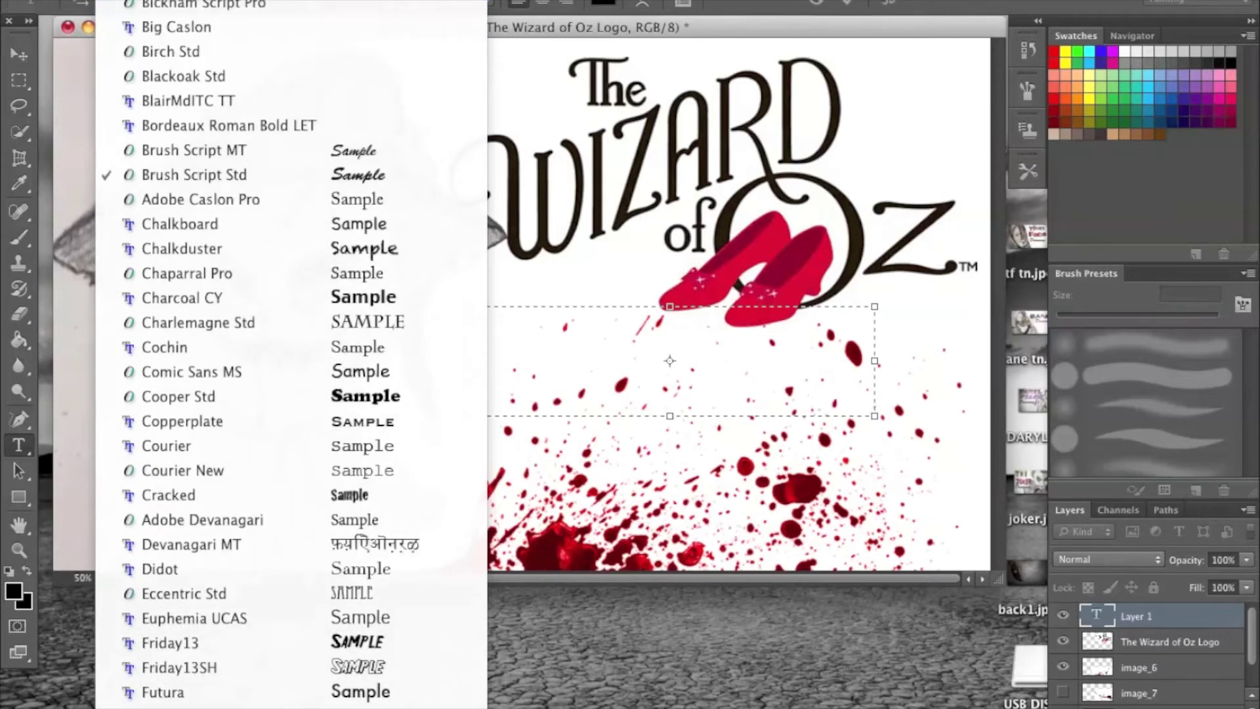
scroll(292, 354, up, 10)
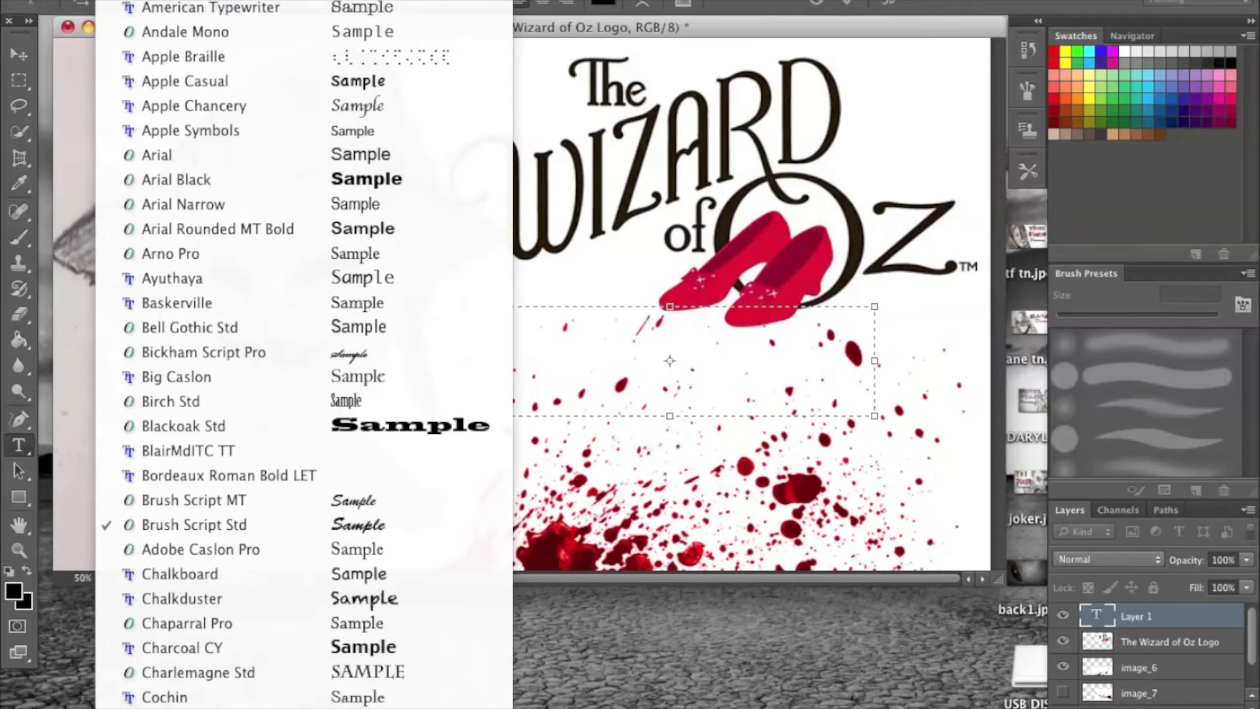
scroll(292, 656, down, 8)
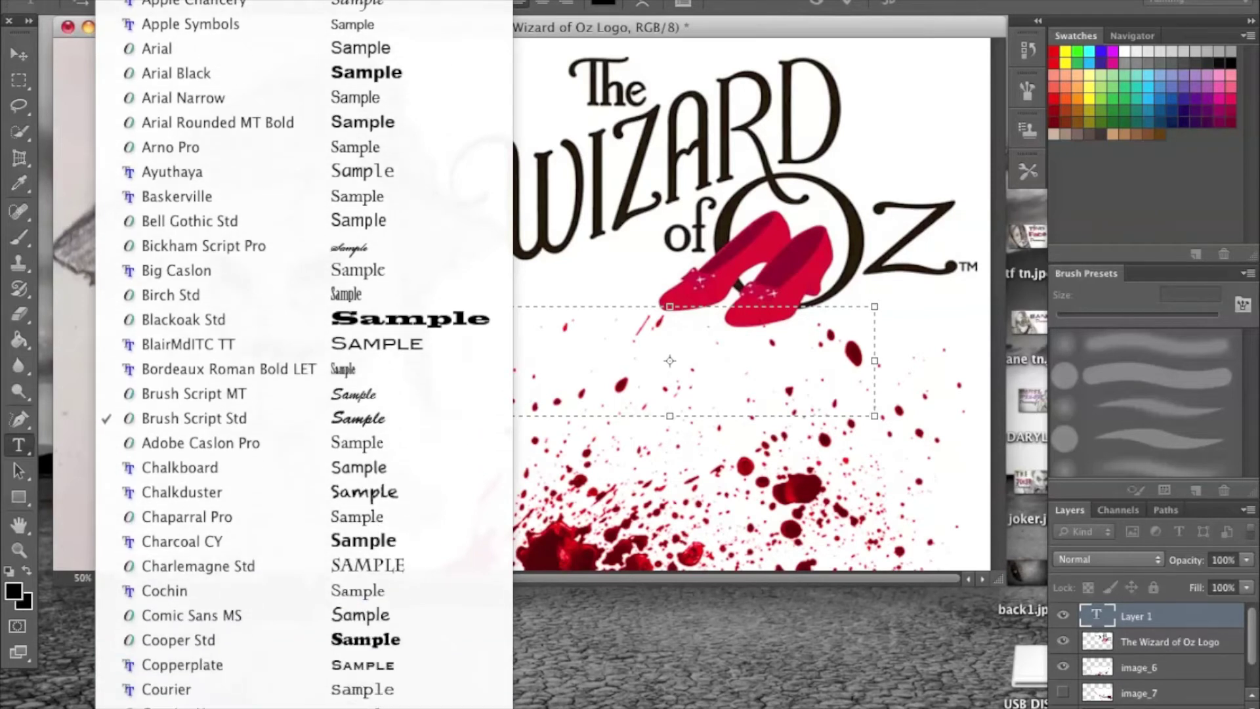
scroll(341, 558, down, 10)
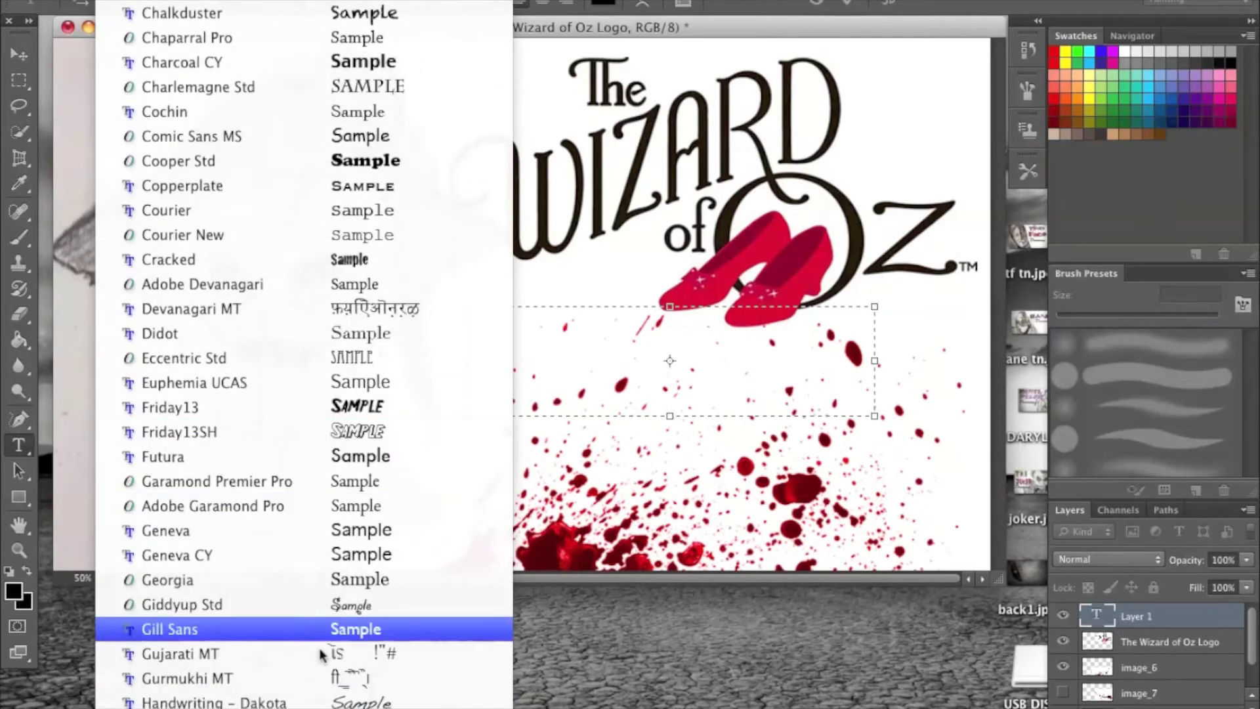
scroll(349, 331, down, 2)
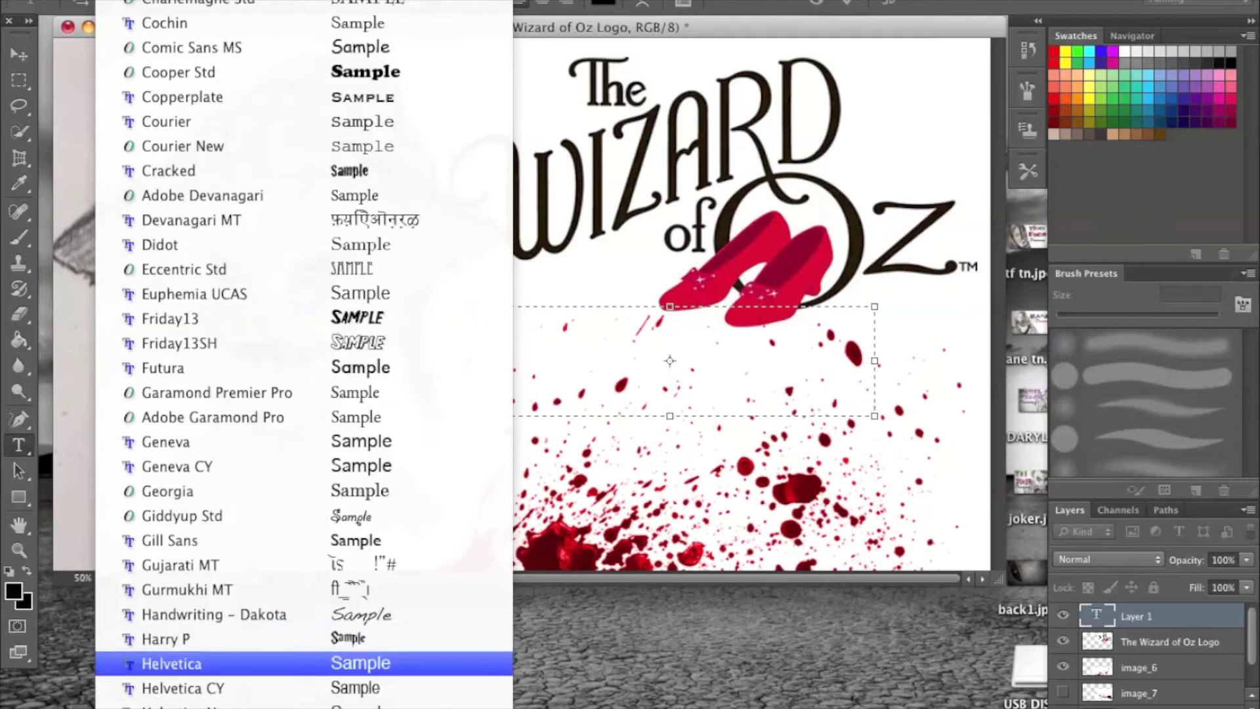
scroll(322, 670, down, 10)
scroll(322, 591, down, 11)
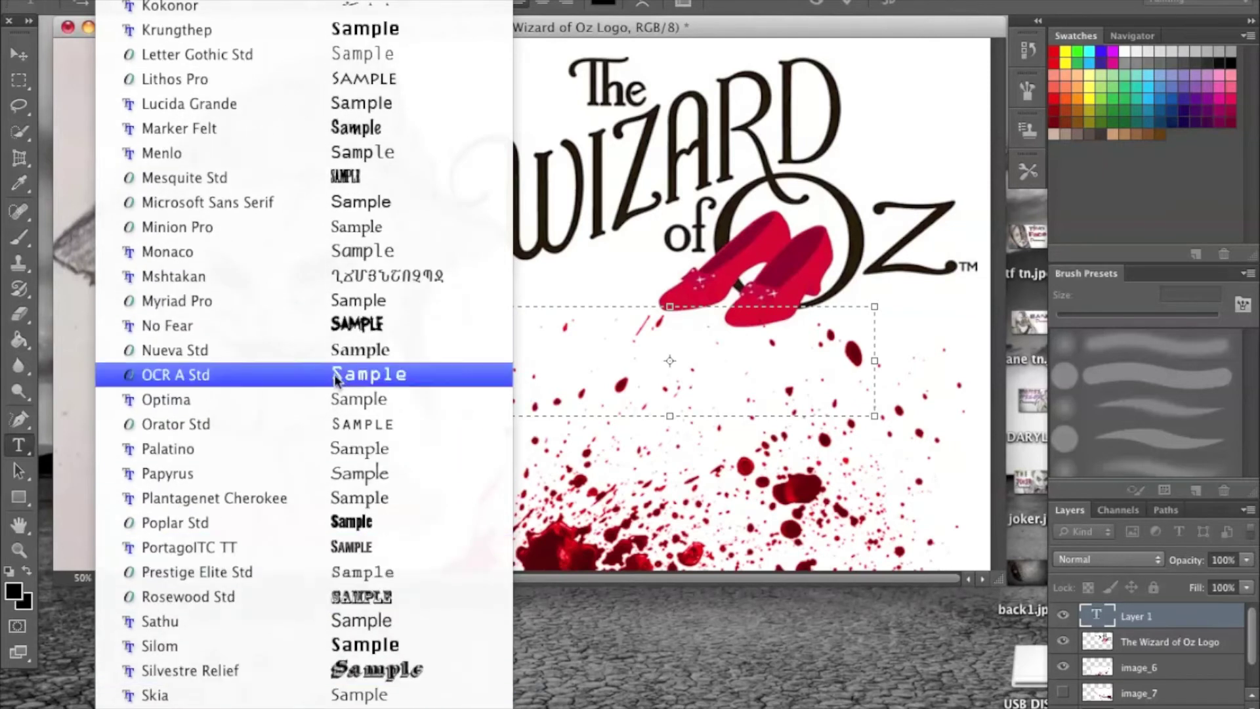
click(355, 325)
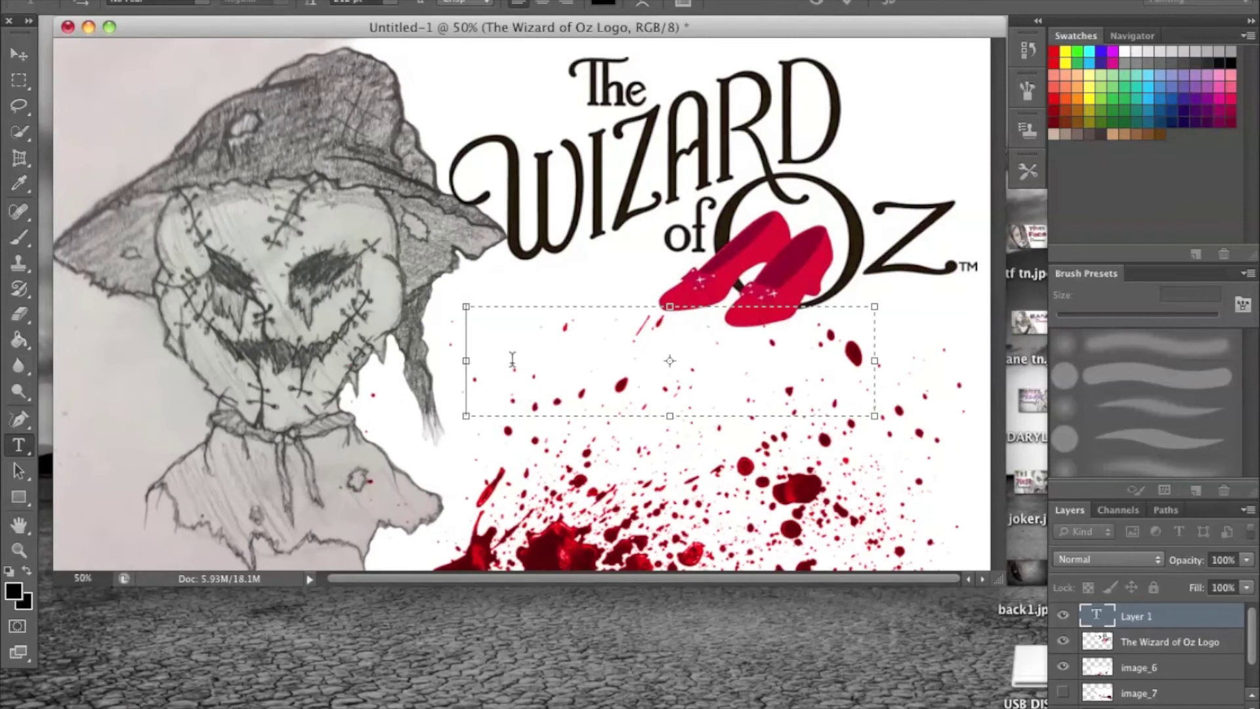
Enter "HORROR" in the text box, commit it, and move the word slightly left beneath the logo.
text(HORROR)
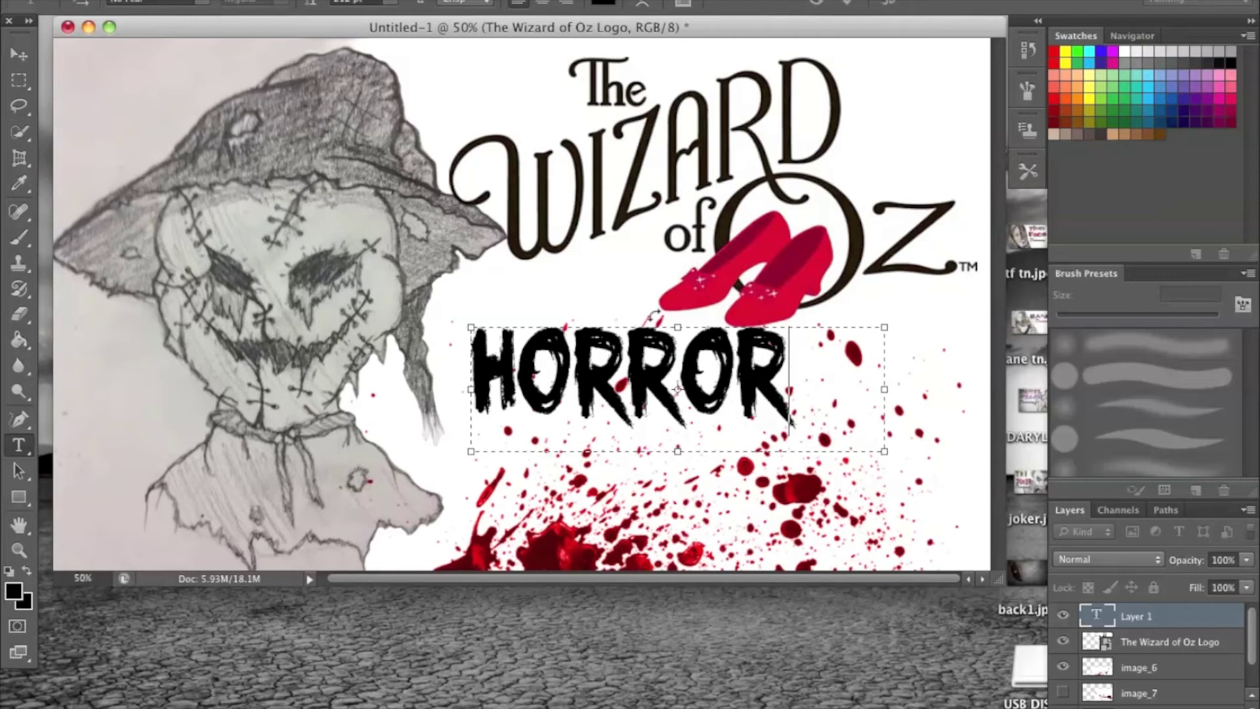
click(1132, 620)
click(25, 71)
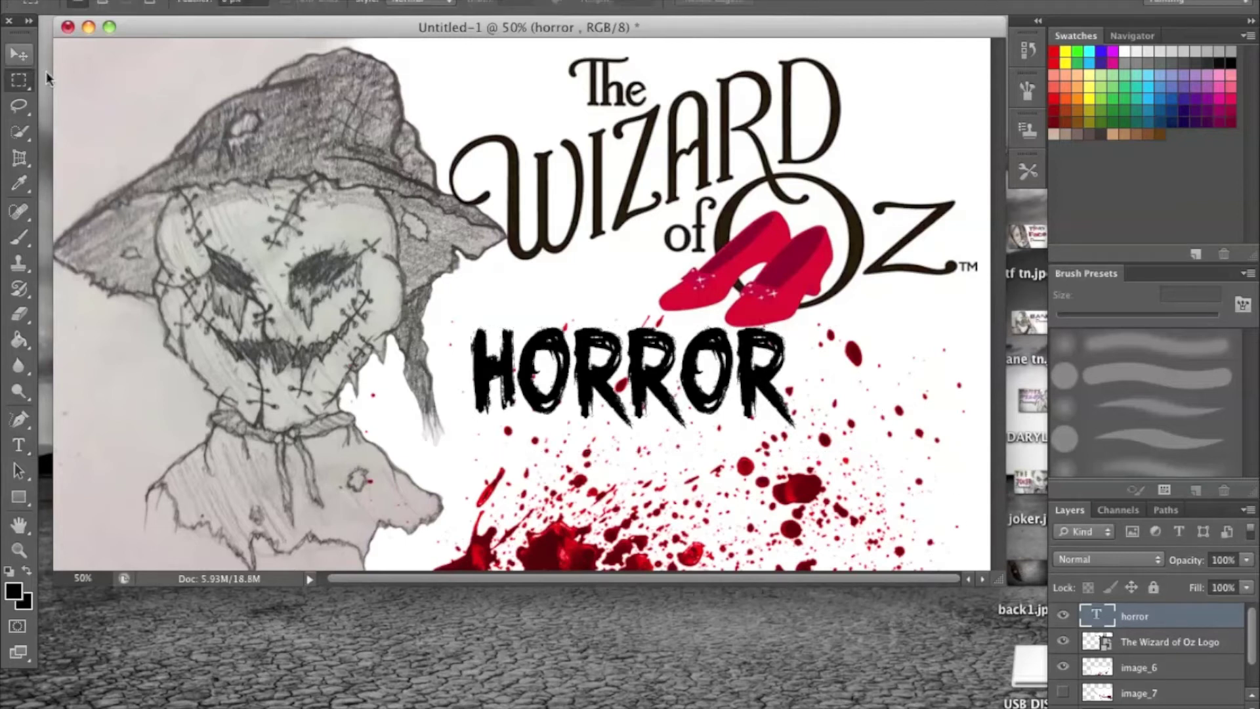
click(18, 54)
drag(672, 384, 644, 384)
click(704, 374)
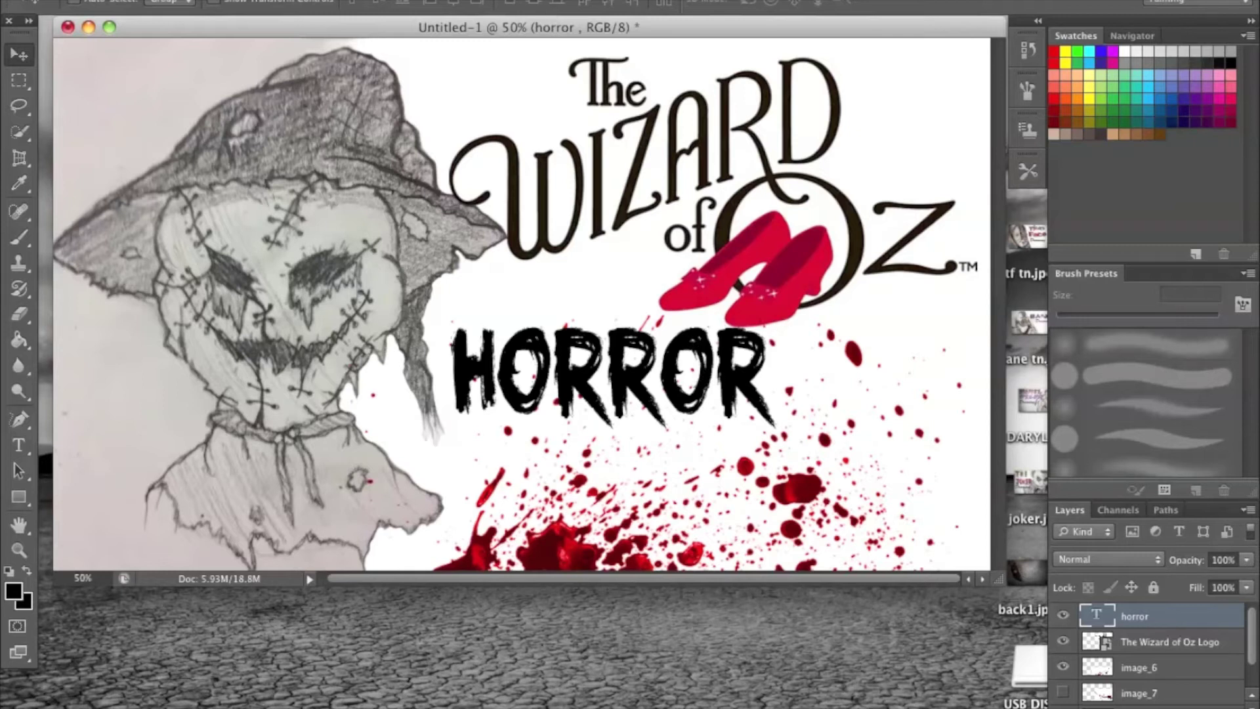
Add a Drop Shadow layer style to the HORROR text with a distance of 5 px.
click(479, 1)
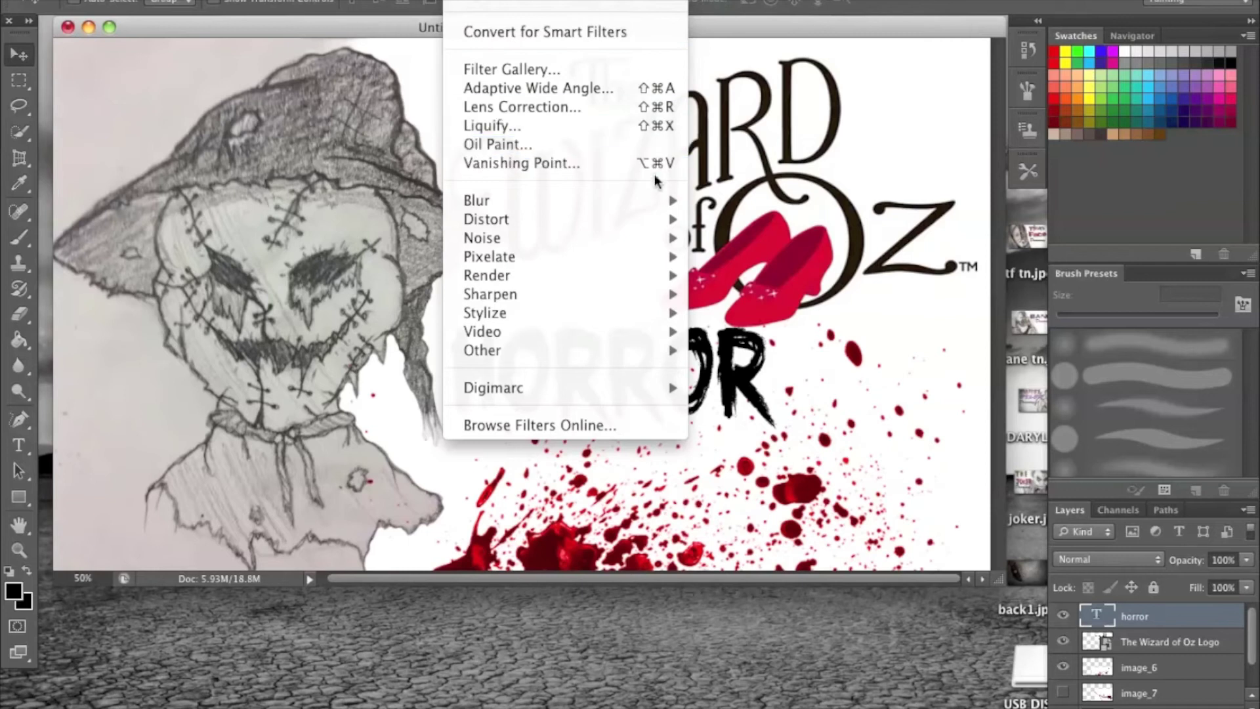
mouse_move(554, 1)
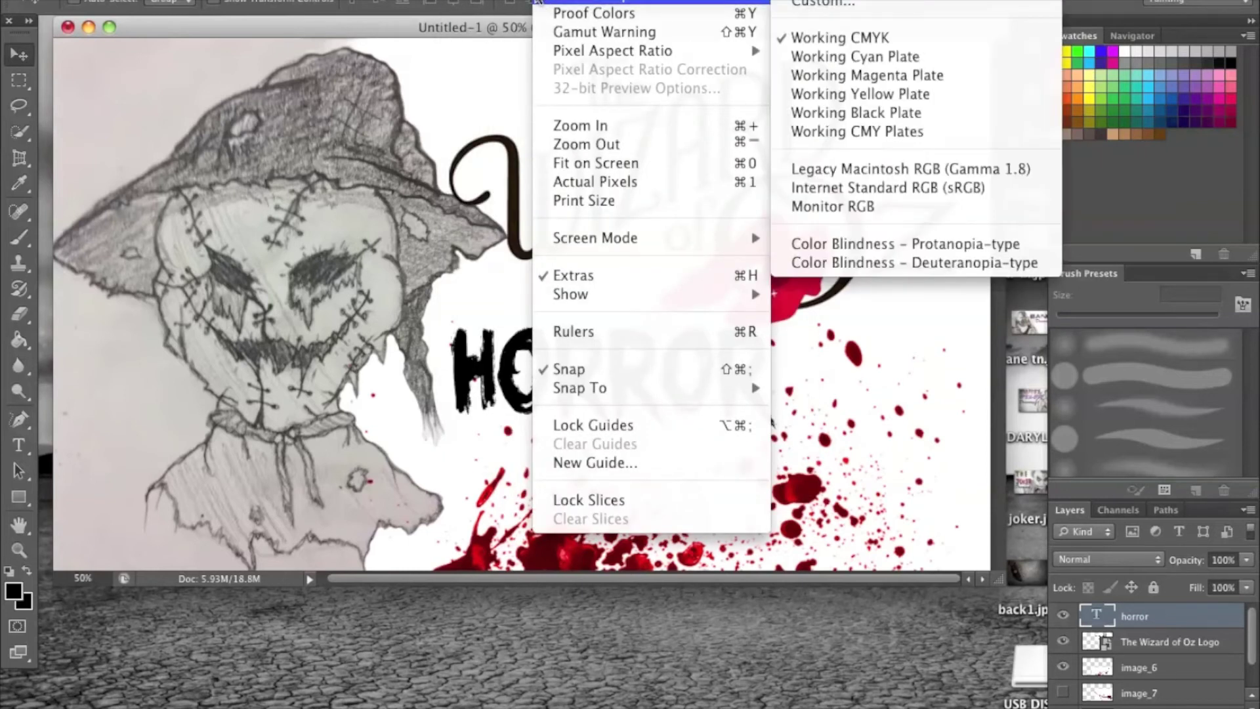
mouse_move(299, 2)
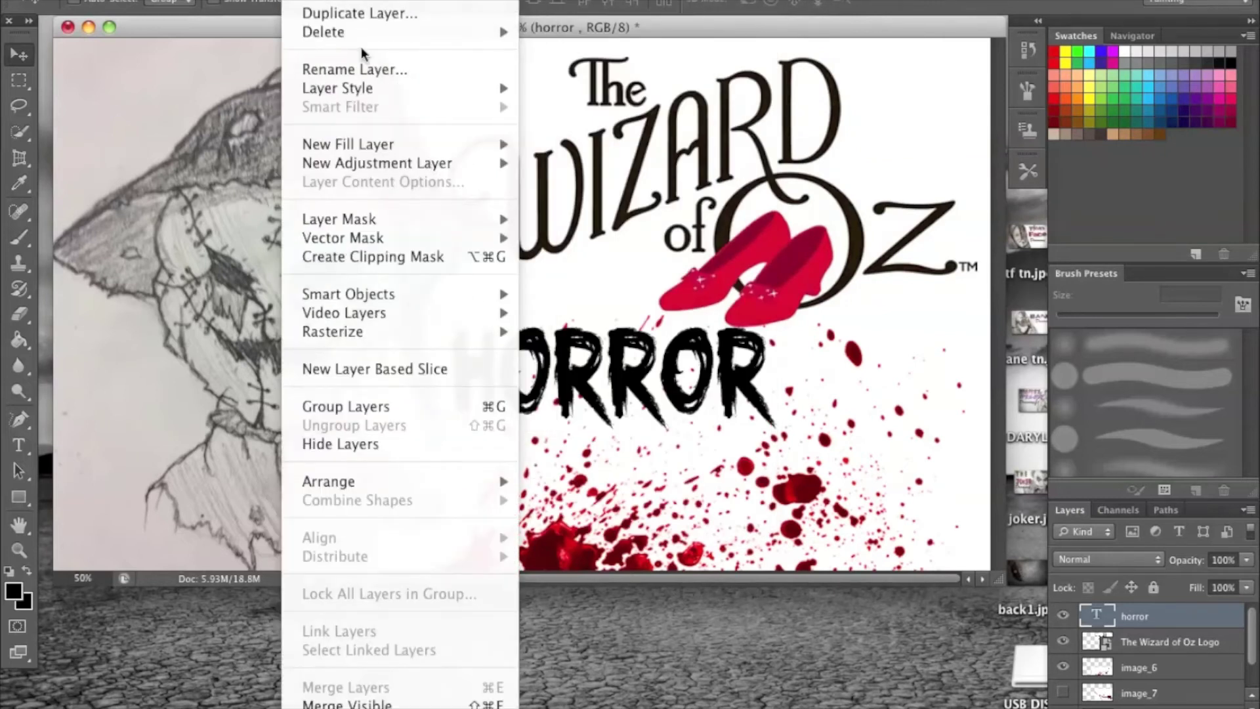
mouse_move(407, 93)
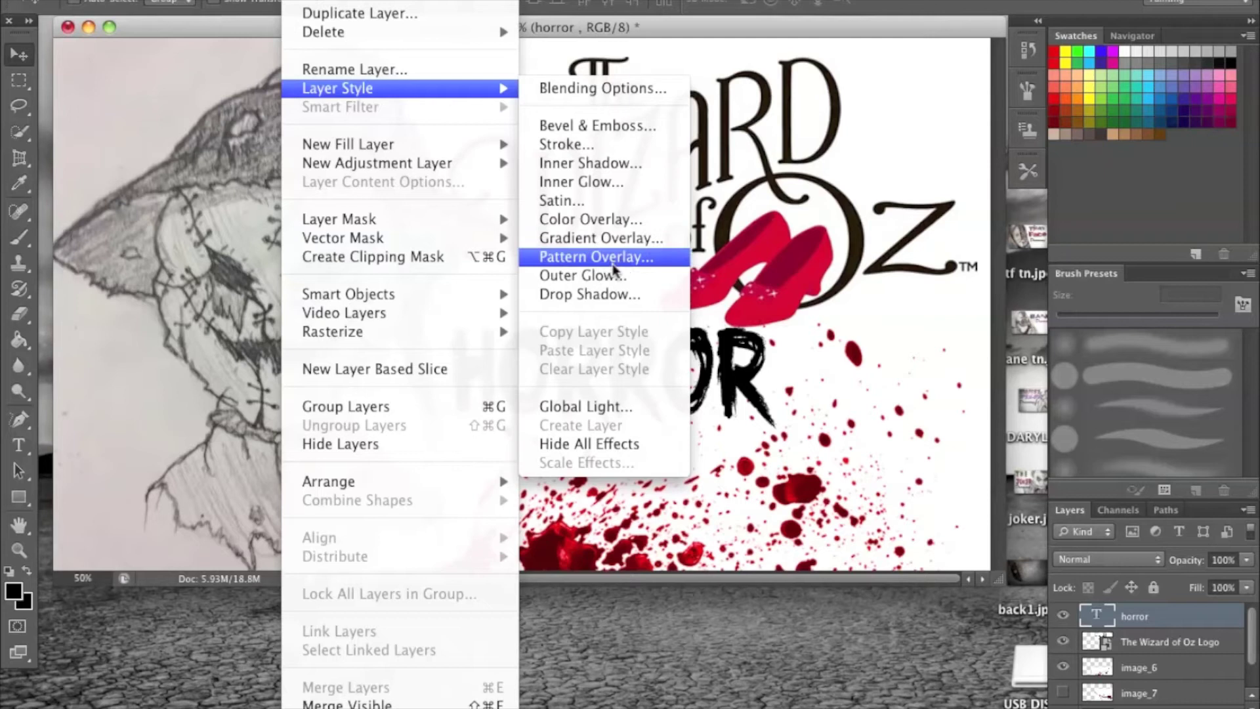
click(609, 293)
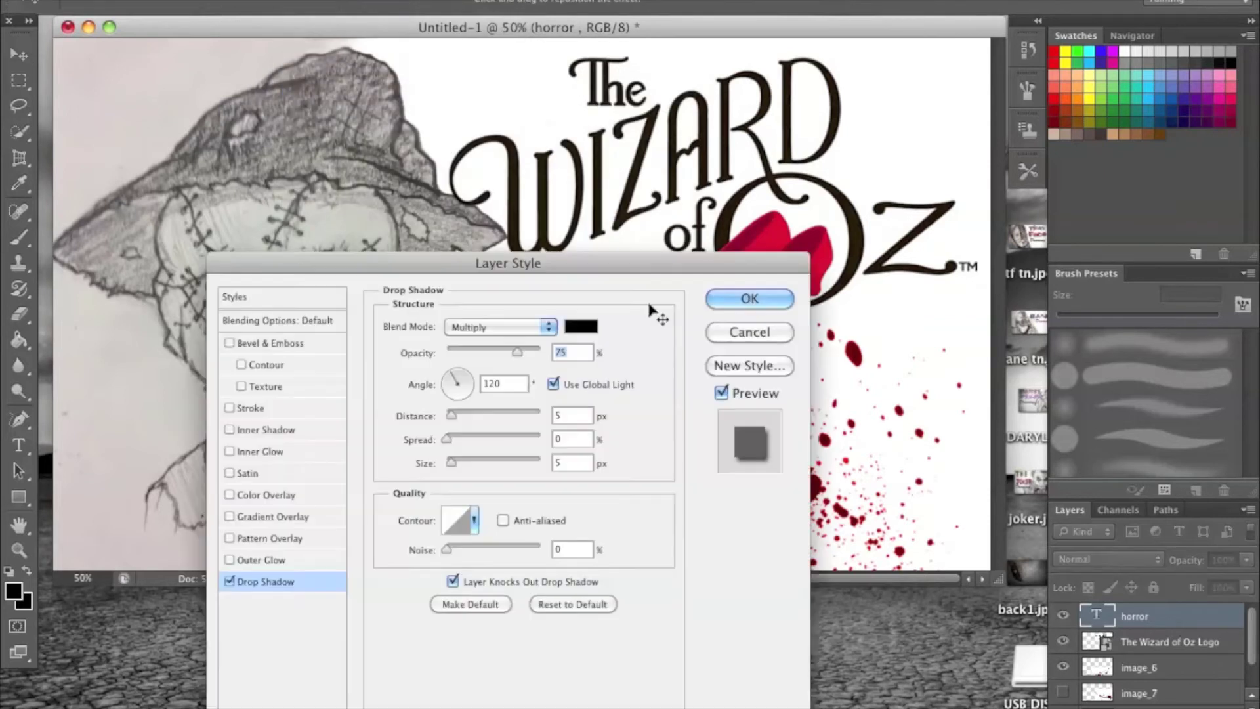
drag(554, 271, 1106, 157)
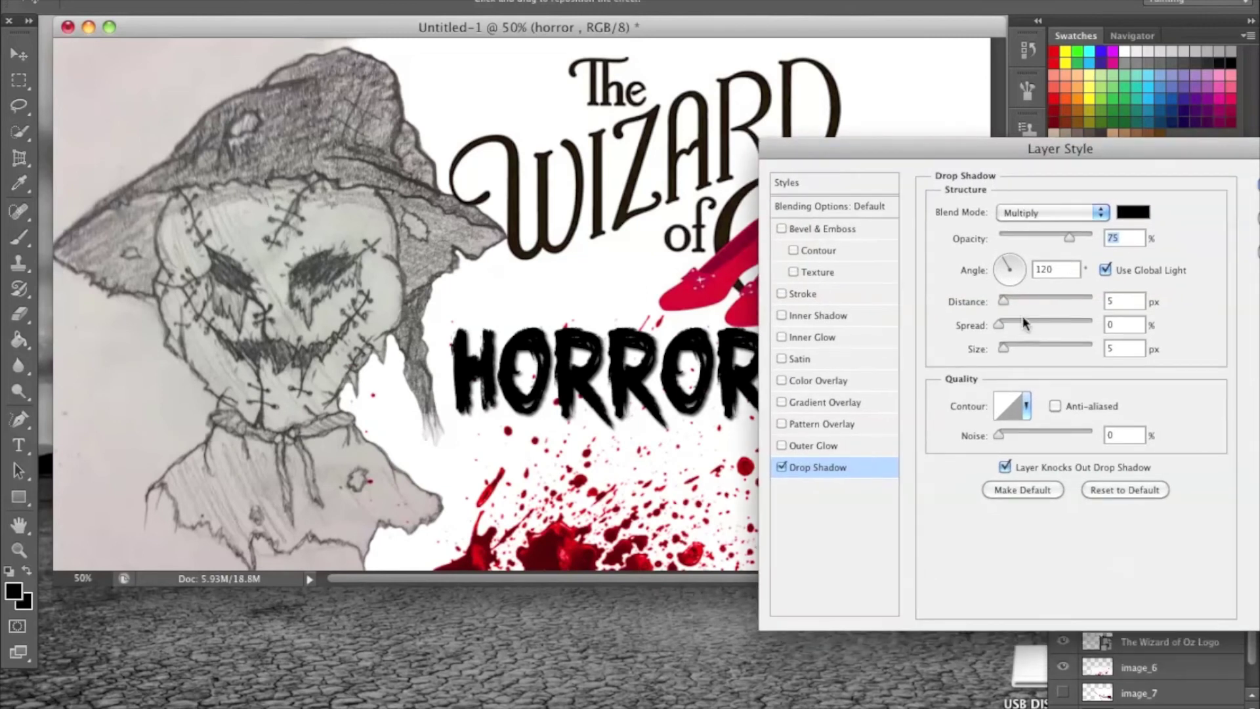
drag(1006, 303, 1015, 302)
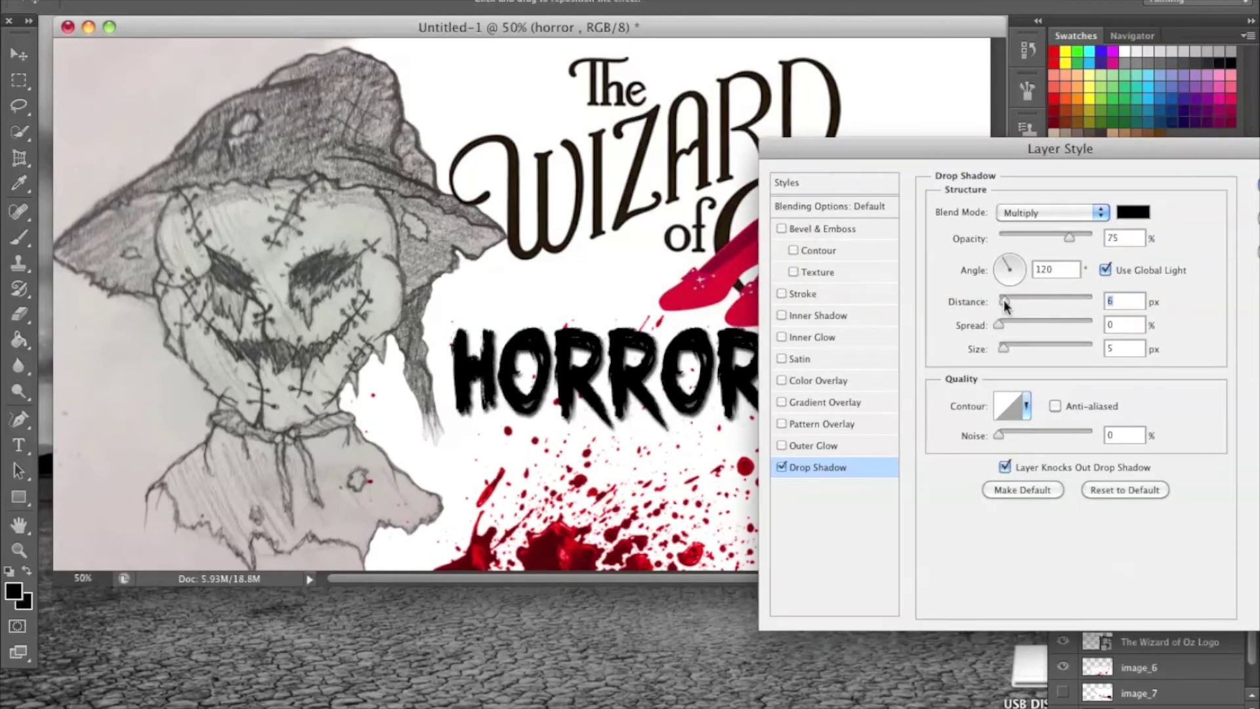
drag(1024, 154, 752, 169)
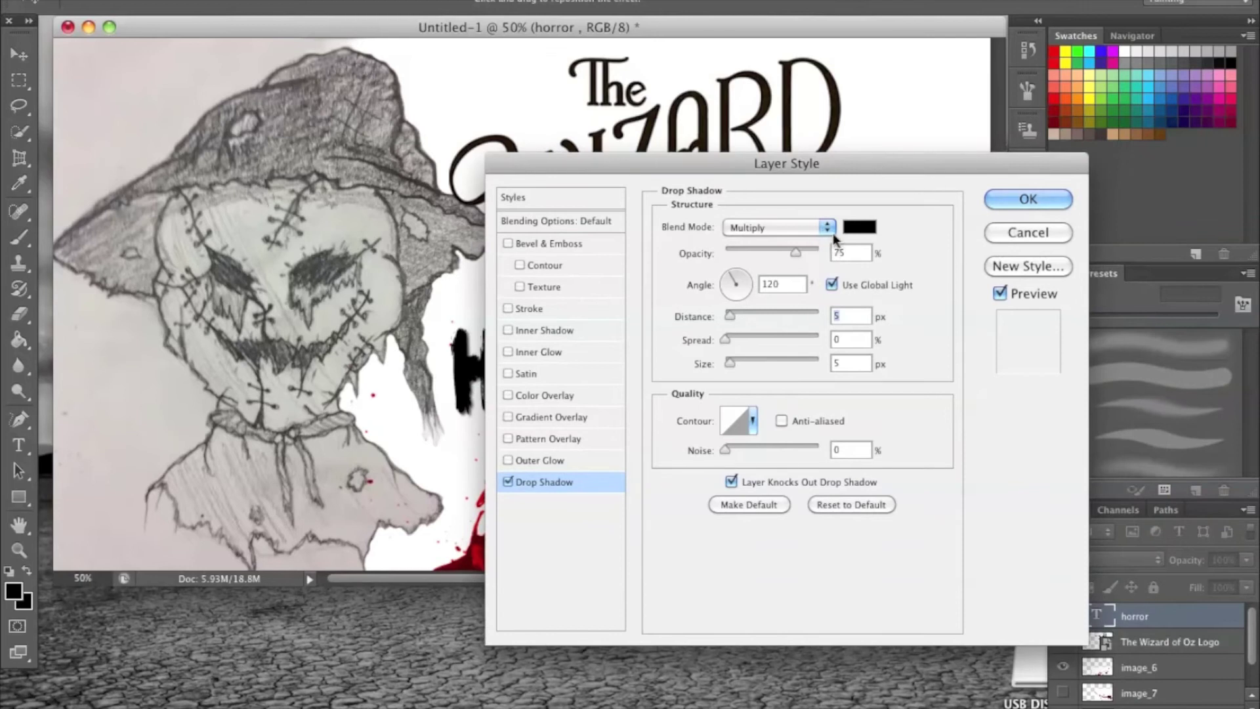
drag(812, 176, 755, 117)
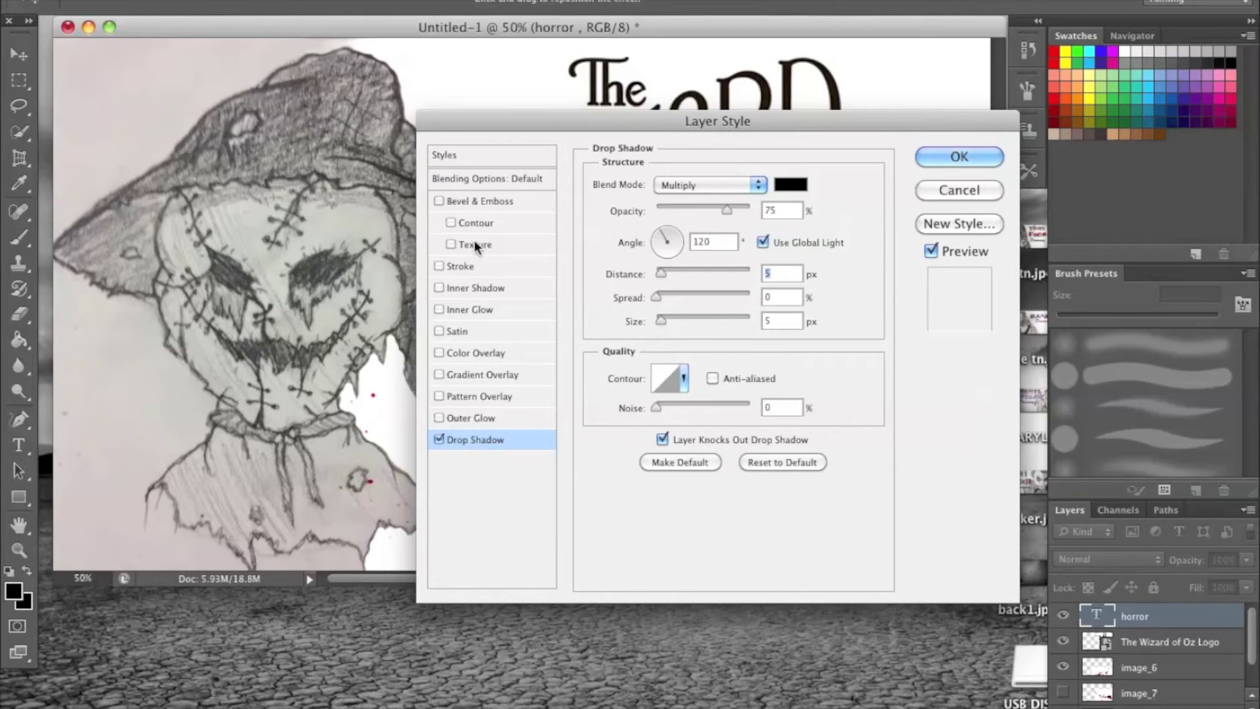
Enable Bevel & Emboss with Texture on the HORROR text, keep the default blending options, and apply the layer style.
click(451, 245)
drag(627, 118, 880, 433)
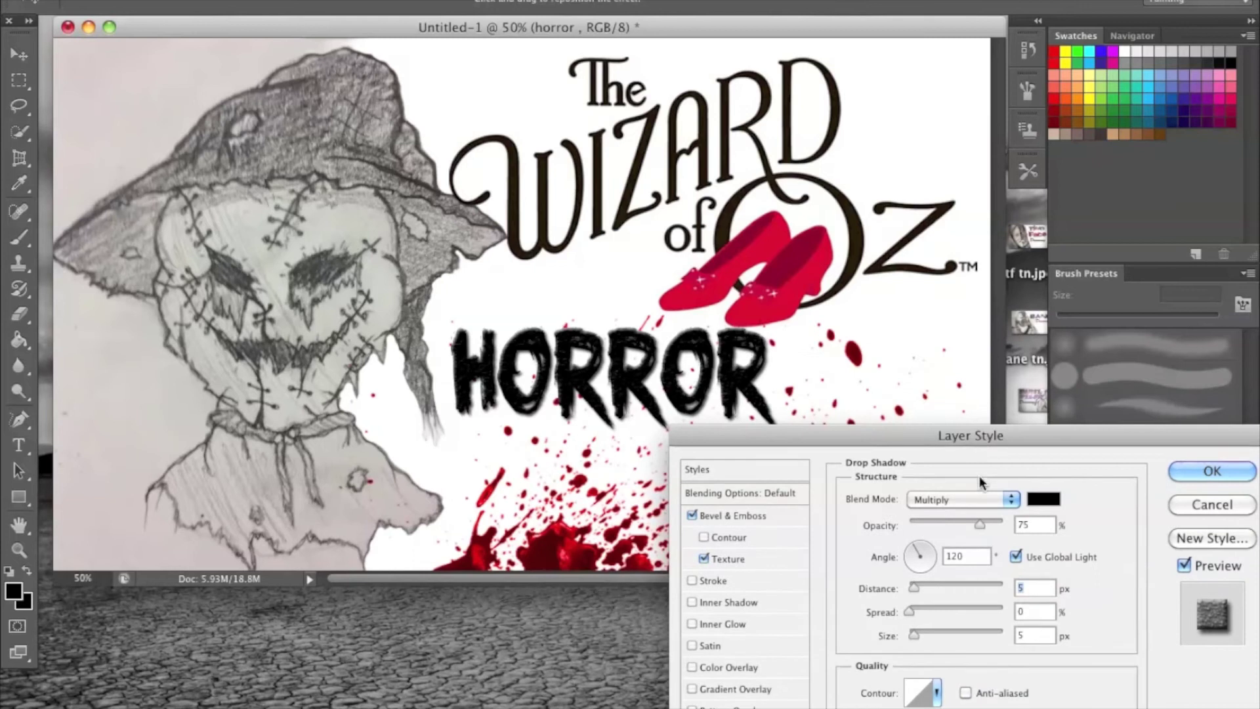
click(1010, 502)
click(1048, 484)
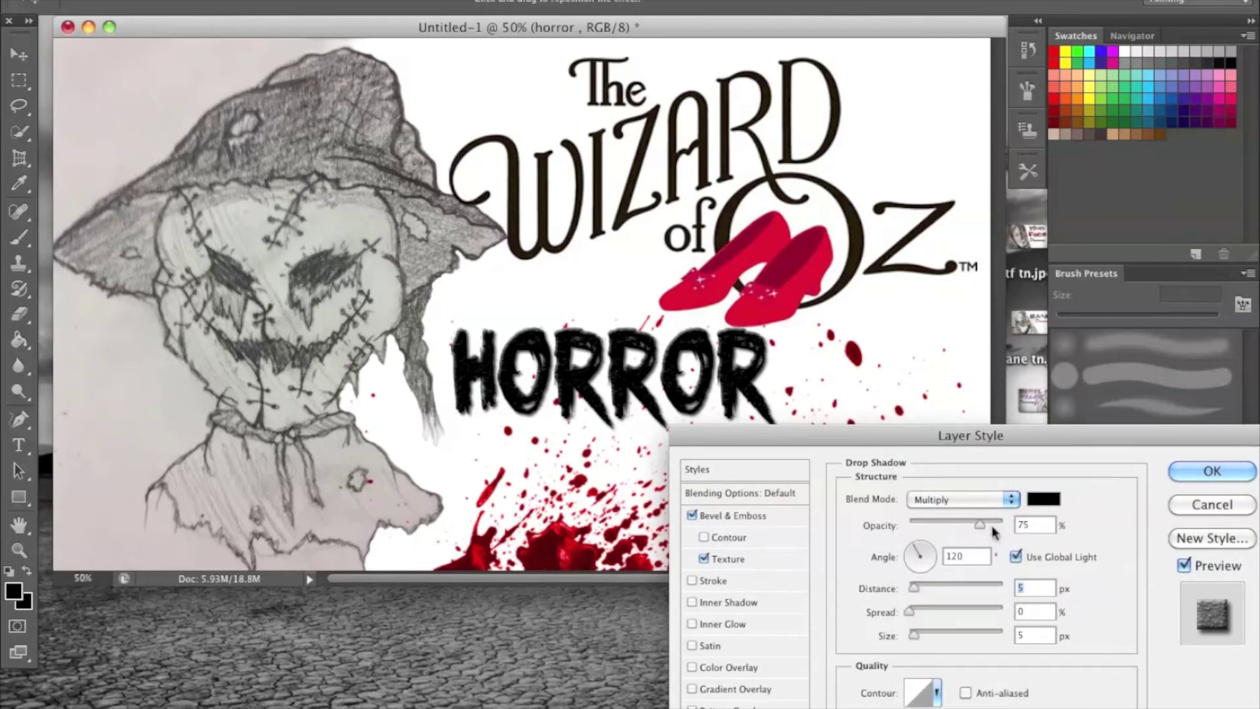
click(727, 558)
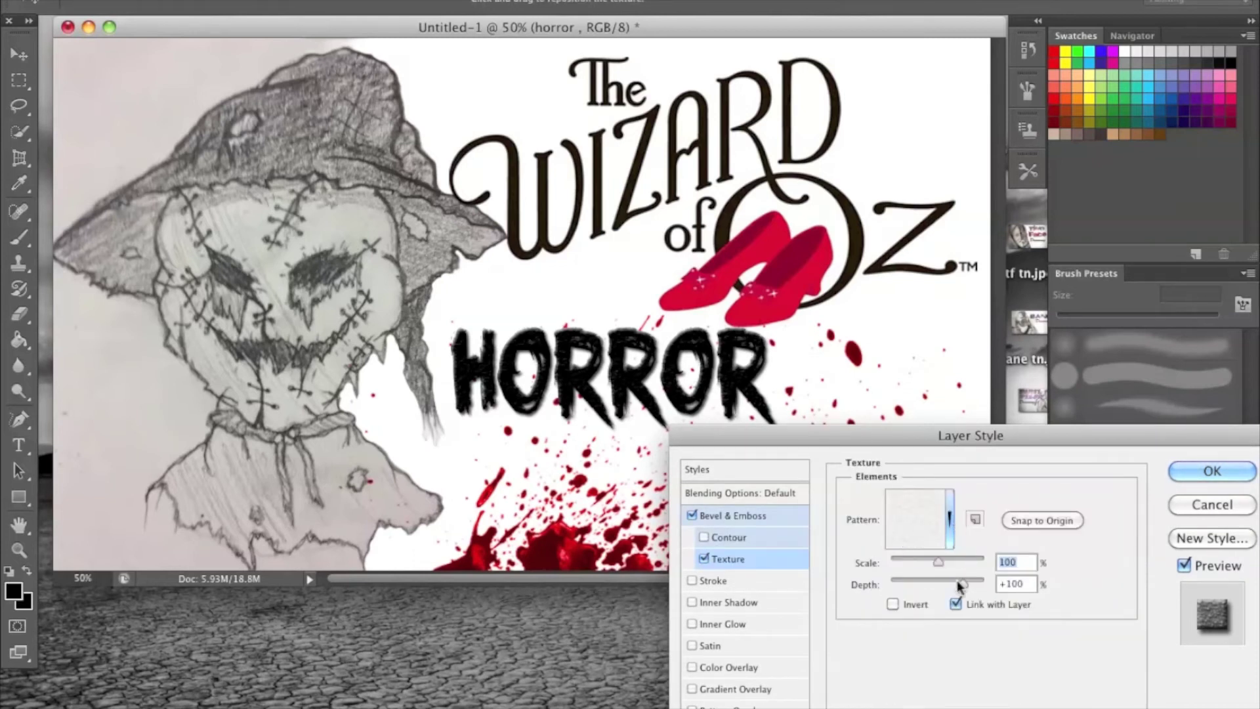
click(753, 493)
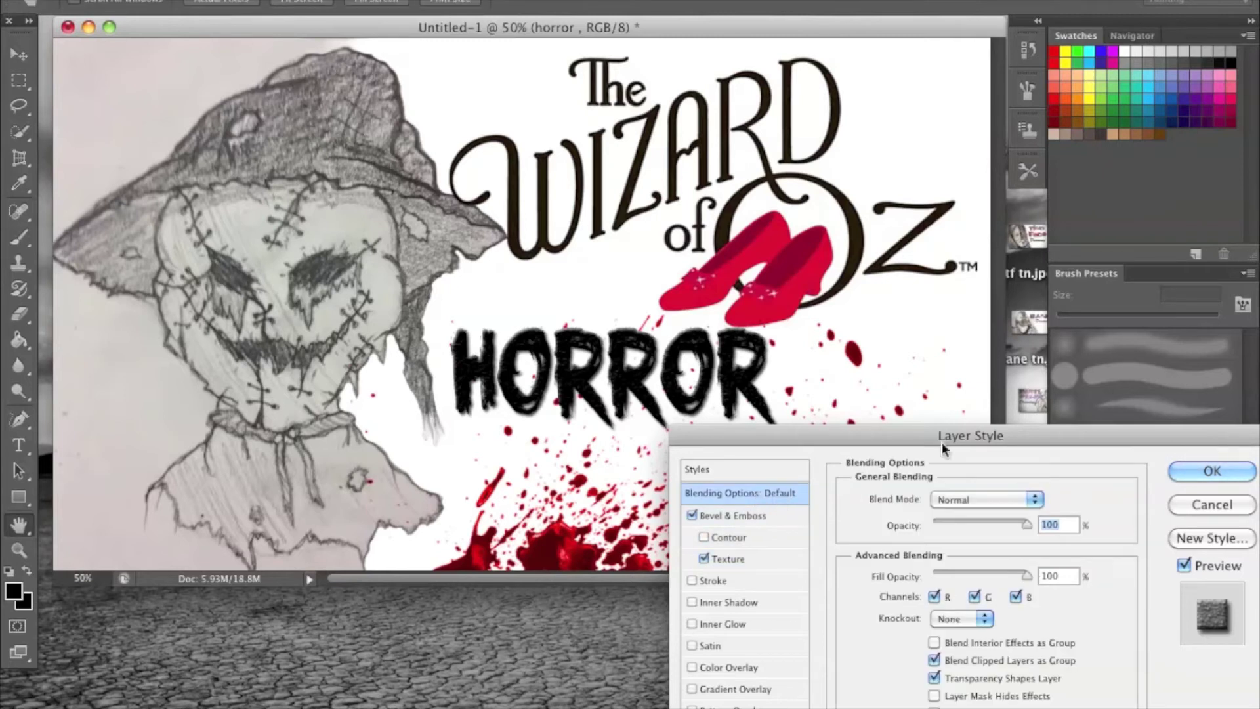
drag(1034, 432, 705, 199)
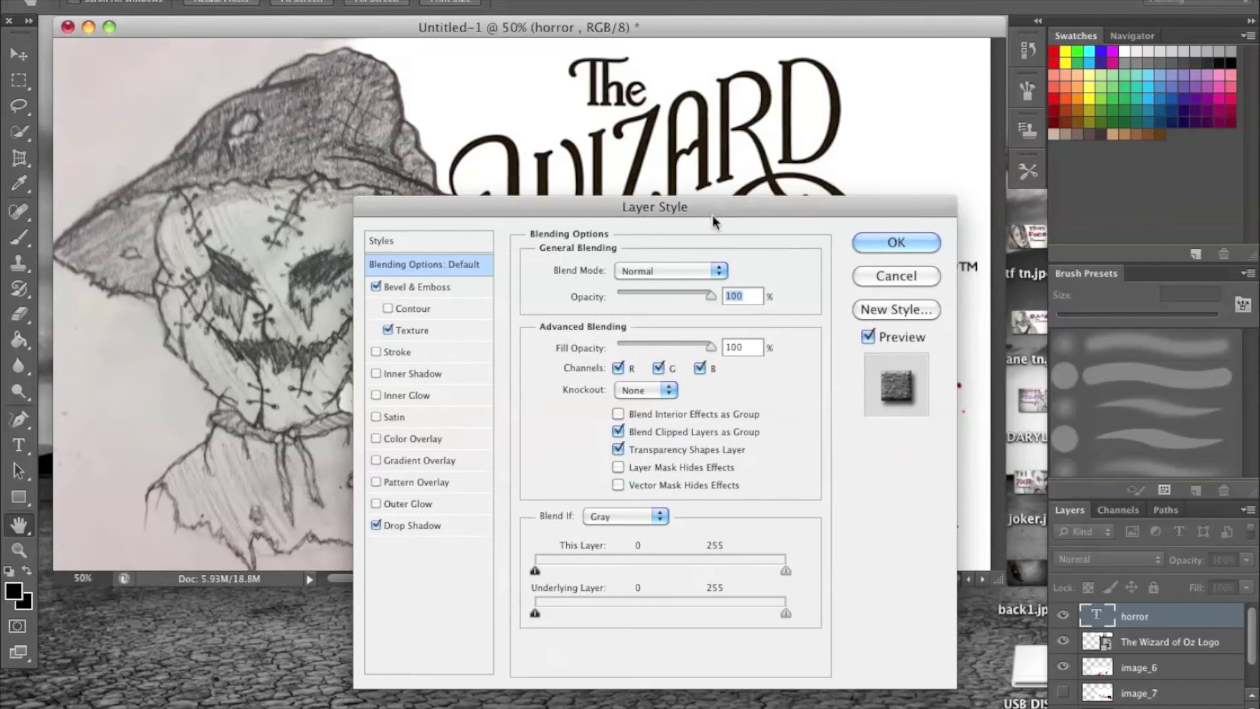
click(894, 241)
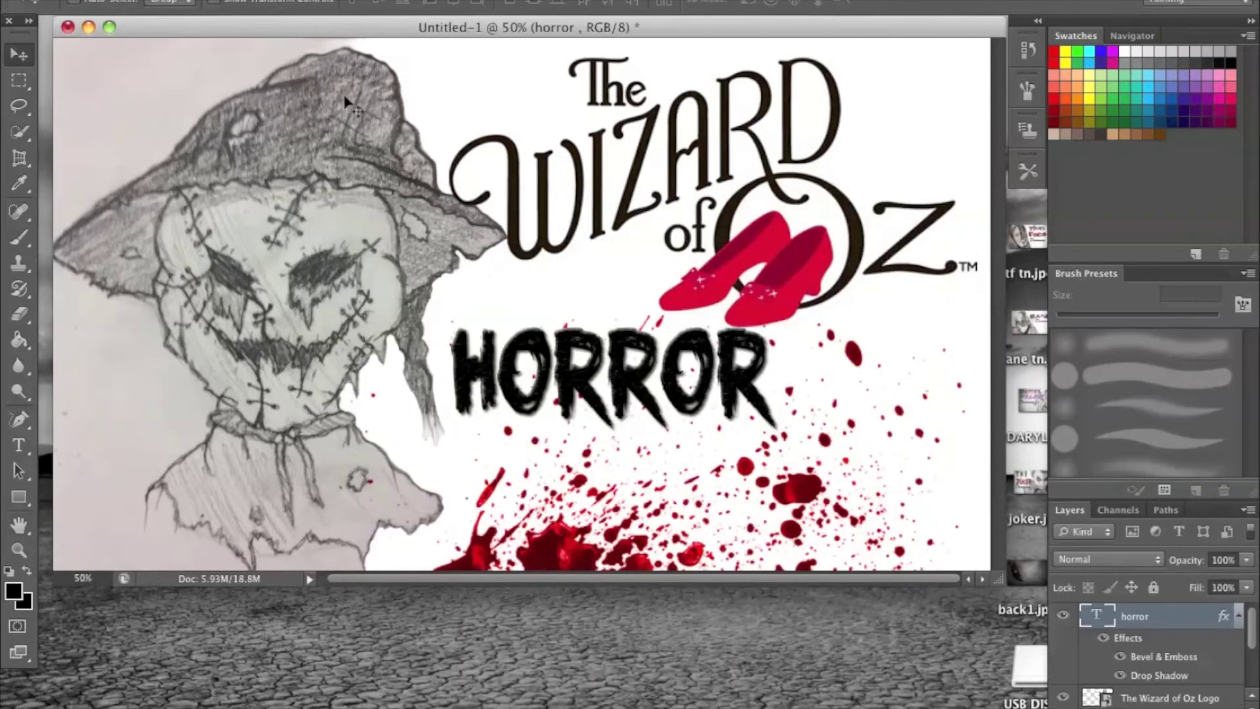
Draw a wide text box below HORROR over the blood splatter and set its font to Brush Script Std.
key(t)
drag(528, 437, 978, 543)
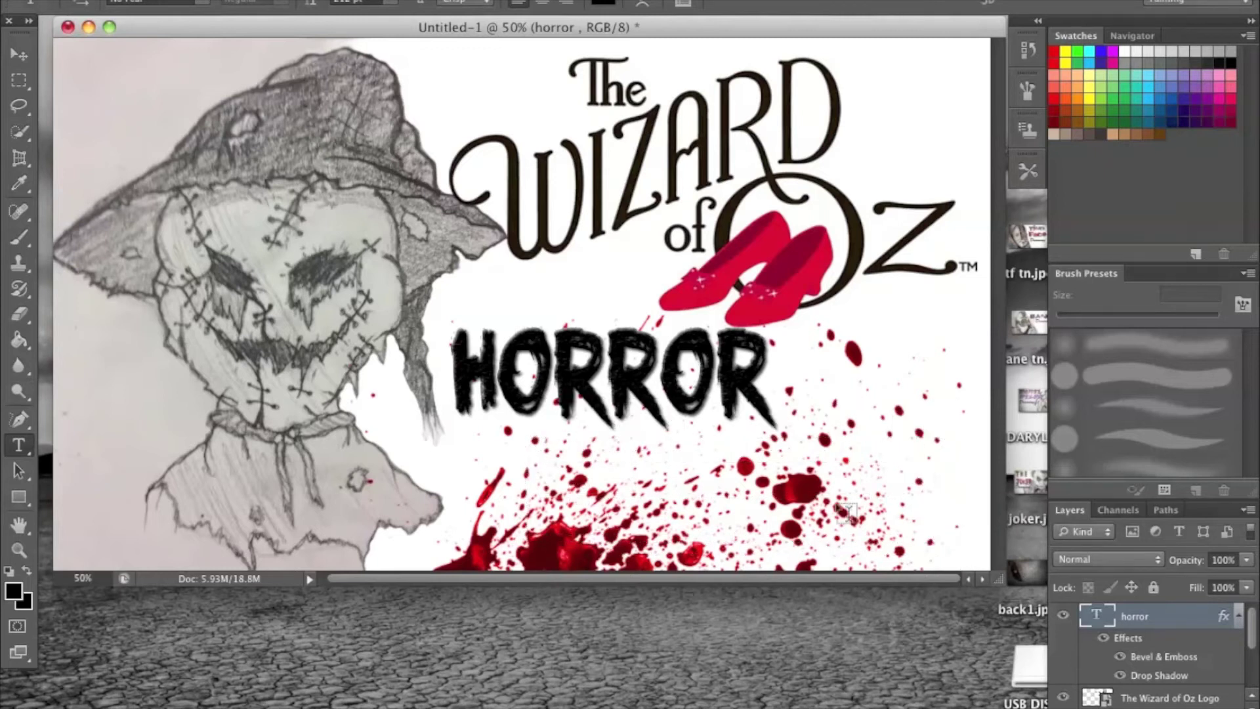
click(200, 3)
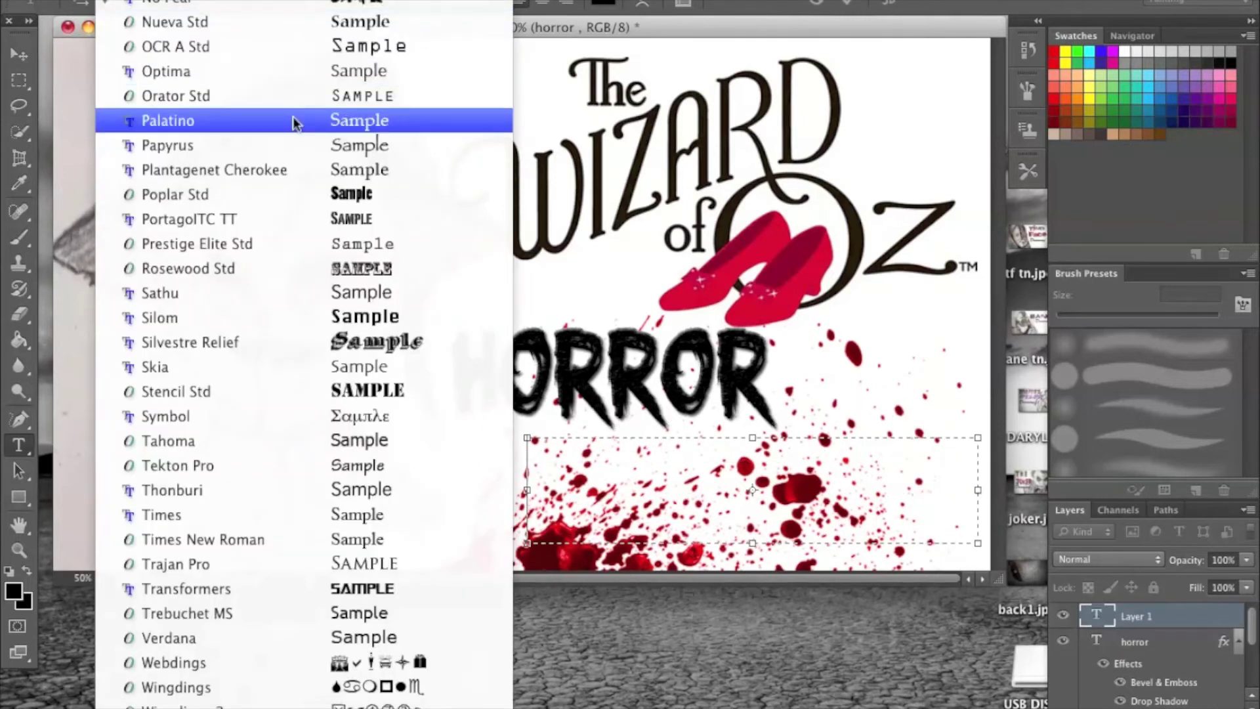
scroll(293, 121, up, 8)
scroll(390, 128, up, 15)
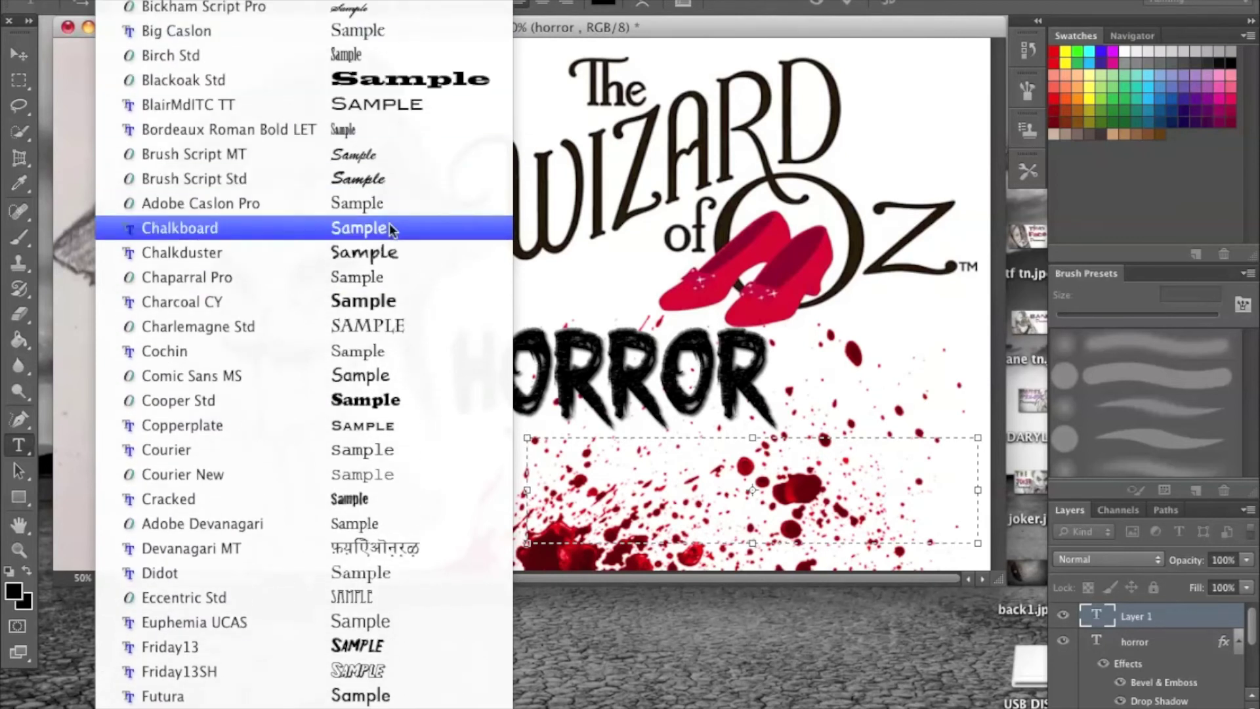
click(384, 178)
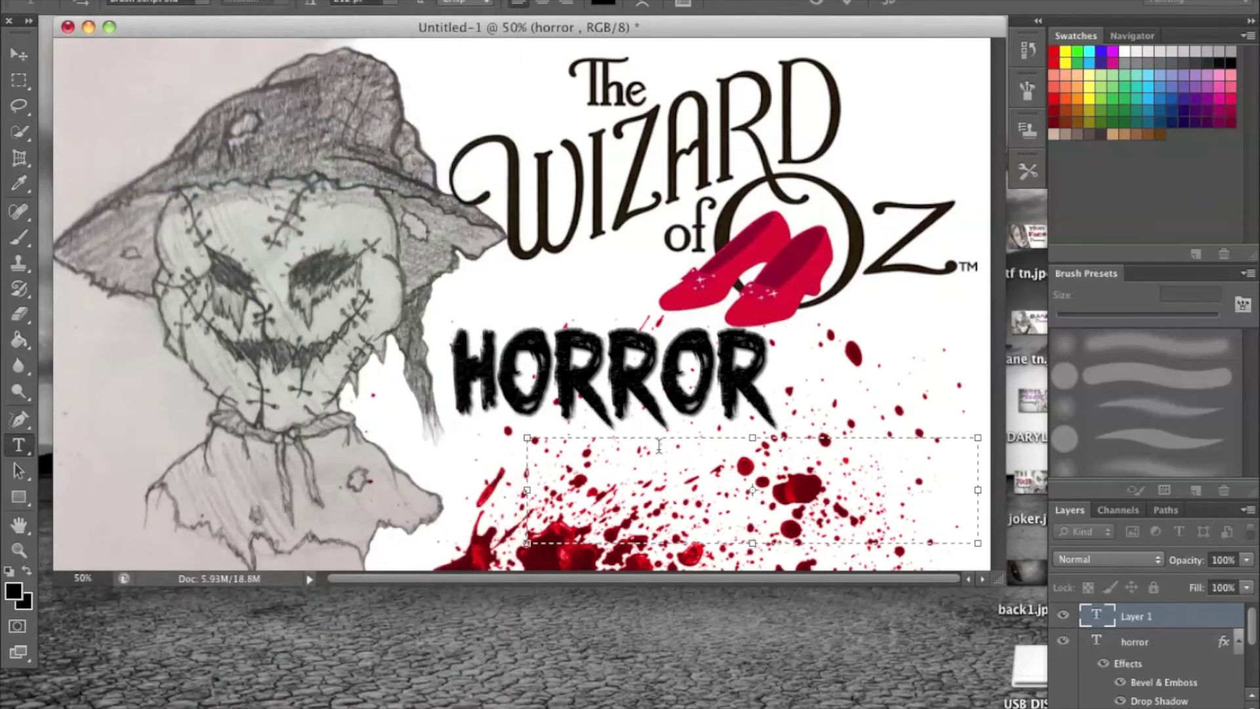
Enter "Drawing" in the new text box, commit it, and shift the word right beneath HORROR.
text(Drawing)
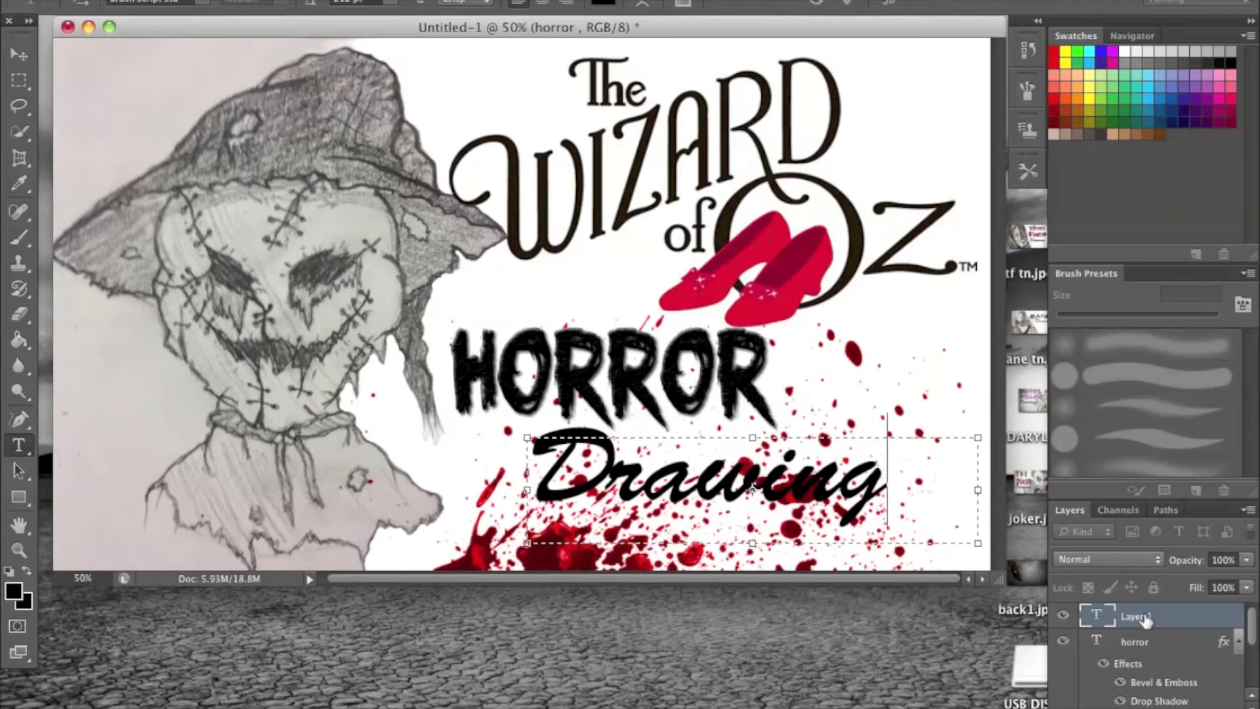
click(1150, 617)
click(18, 54)
mouse_move(772, 498)
mouse_down()
mouse_move(831, 488)
mouse_move(828, 502)
mouse_move(873, 483)
mouse_move(822, 489)
mouse_up()
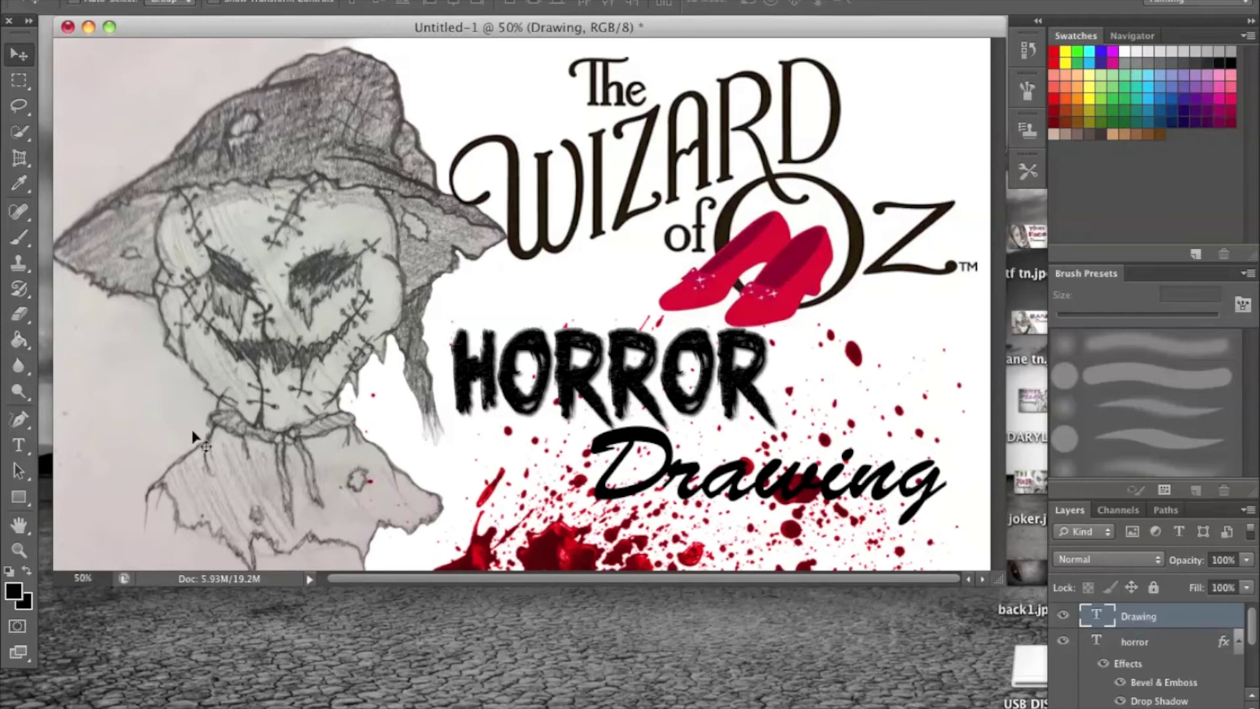
Edit the Drawing text layer so that the word reads "Drawings".
click(18, 445)
click(936, 479)
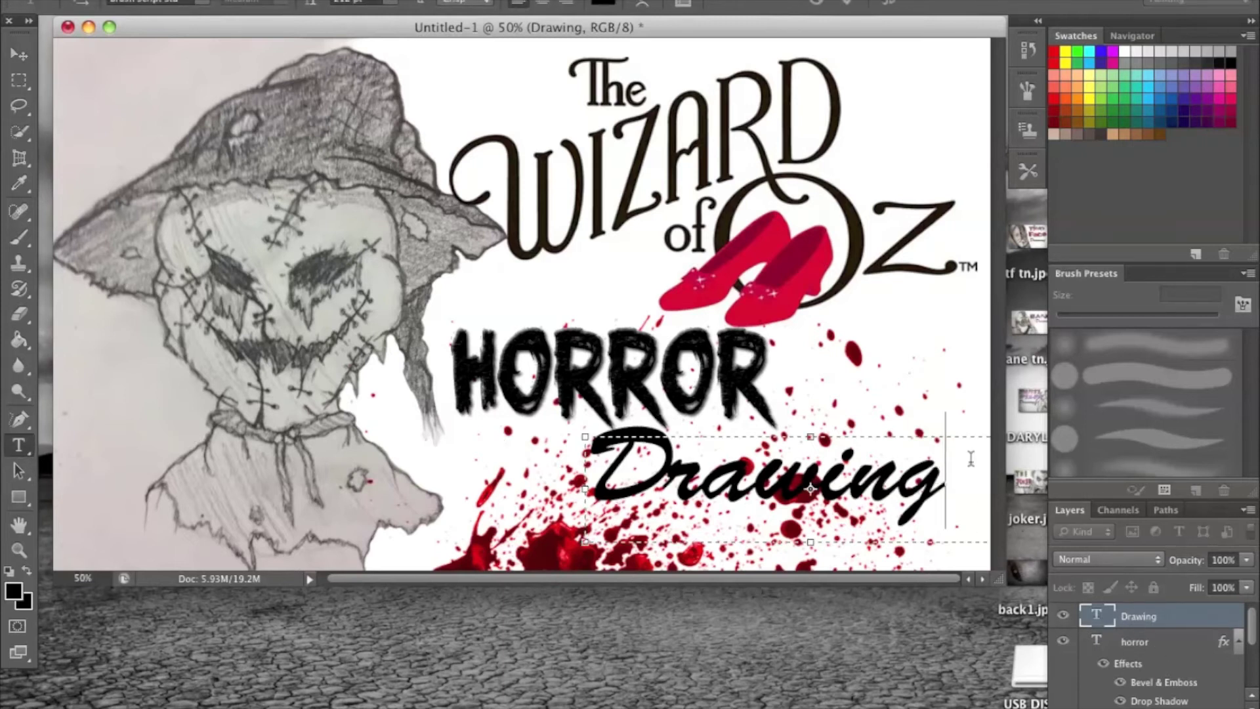
text(s)
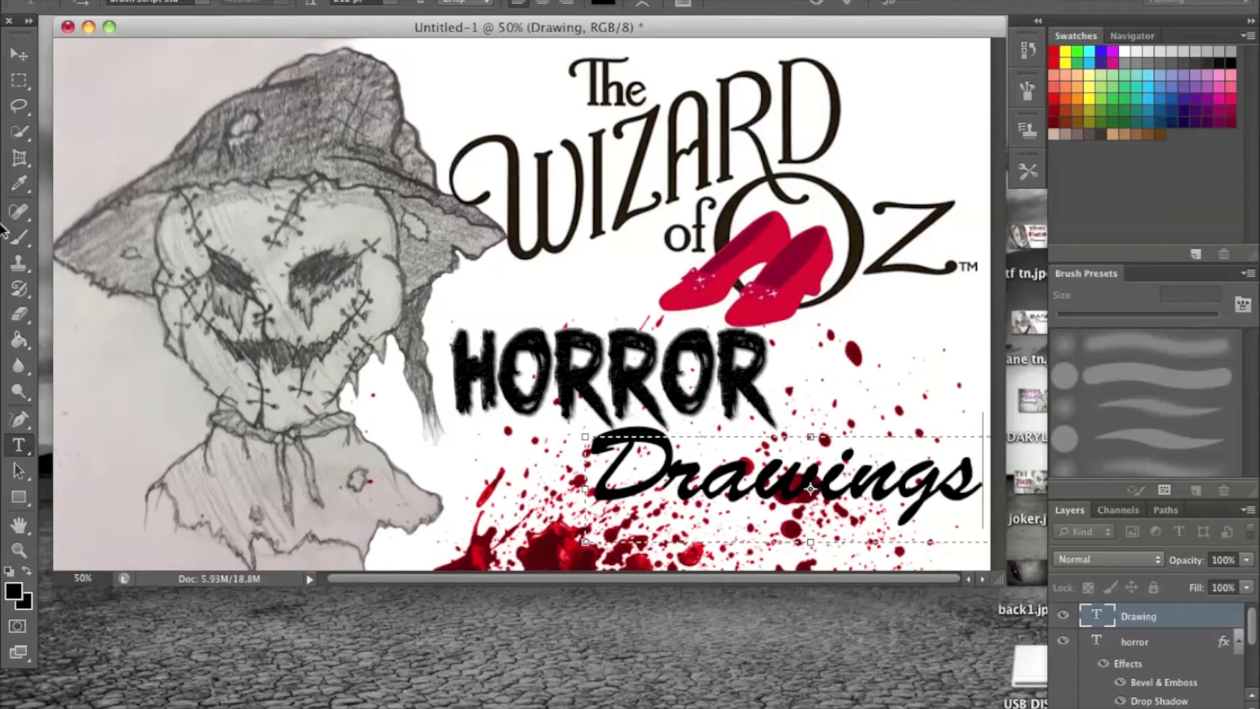
Move the word Drawings slightly down and toward the scarecrow so it sits beneath HORROR over the blood splatter.
click(19, 53)
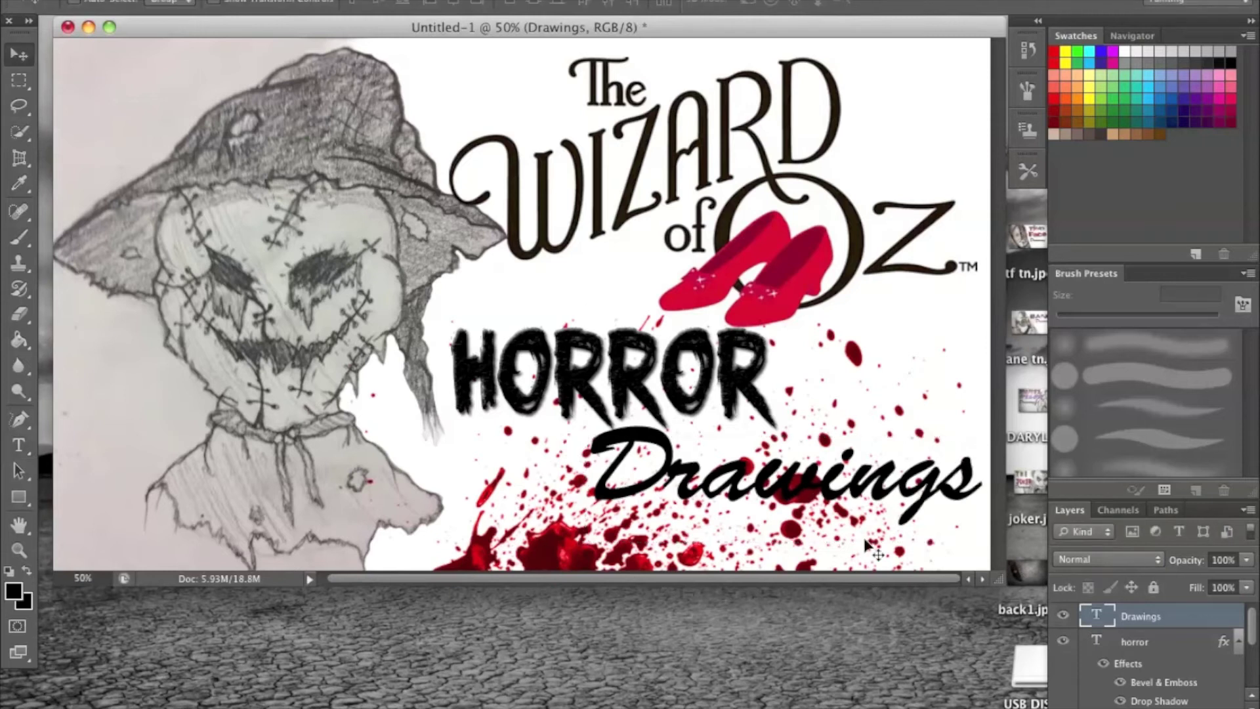
drag(828, 491, 782, 494)
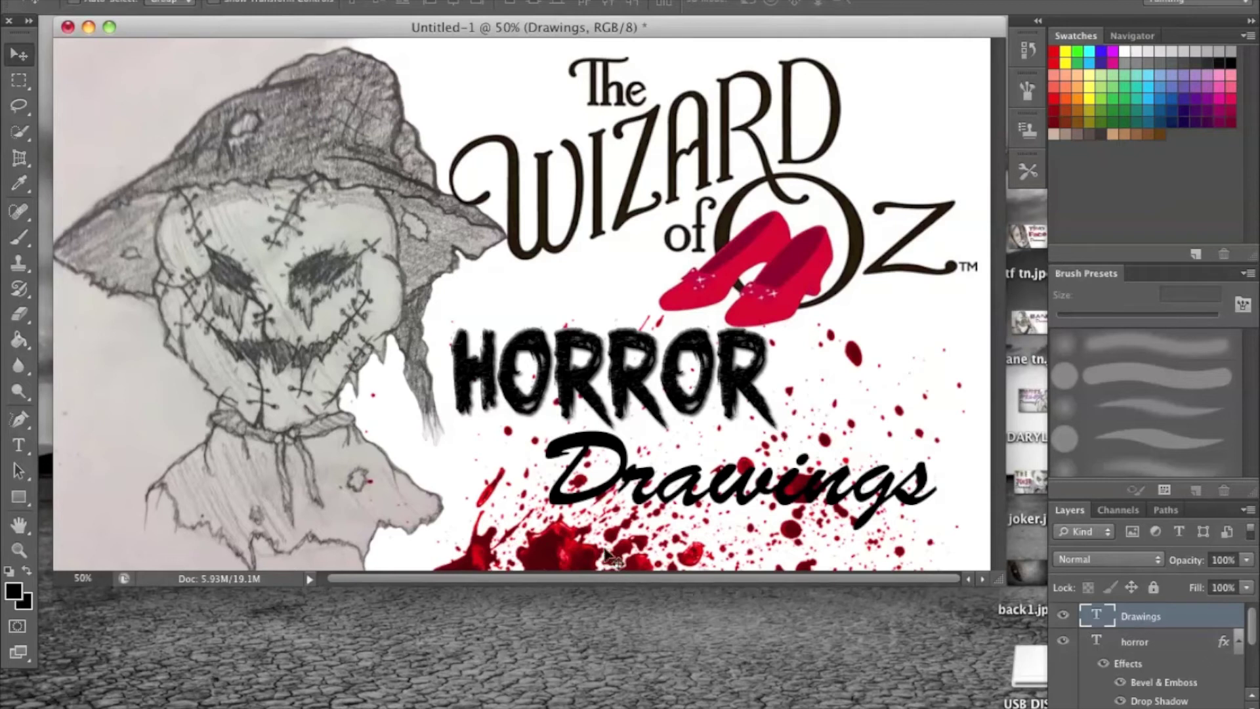
drag(626, 556, 627, 552)
Collapse the horror layer's effects list, select the image_6 layer, and shift the blood splatter slightly down.
click(1238, 644)
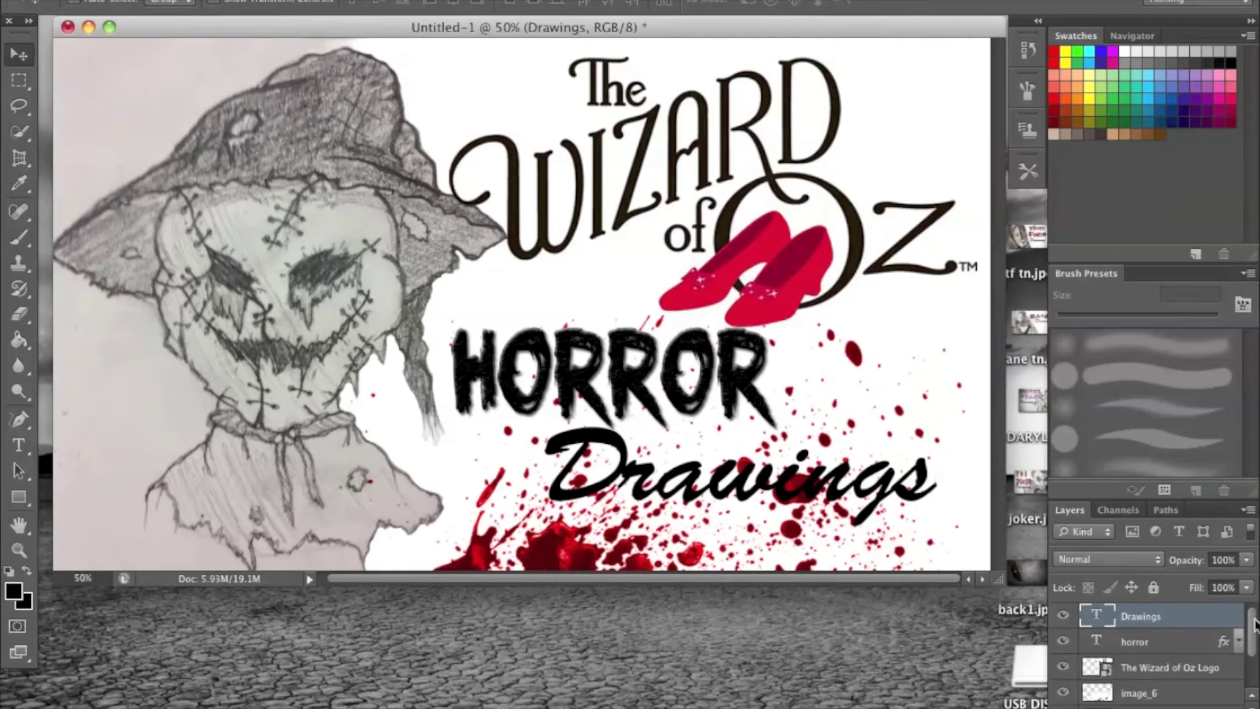
drag(1253, 632, 1250, 656)
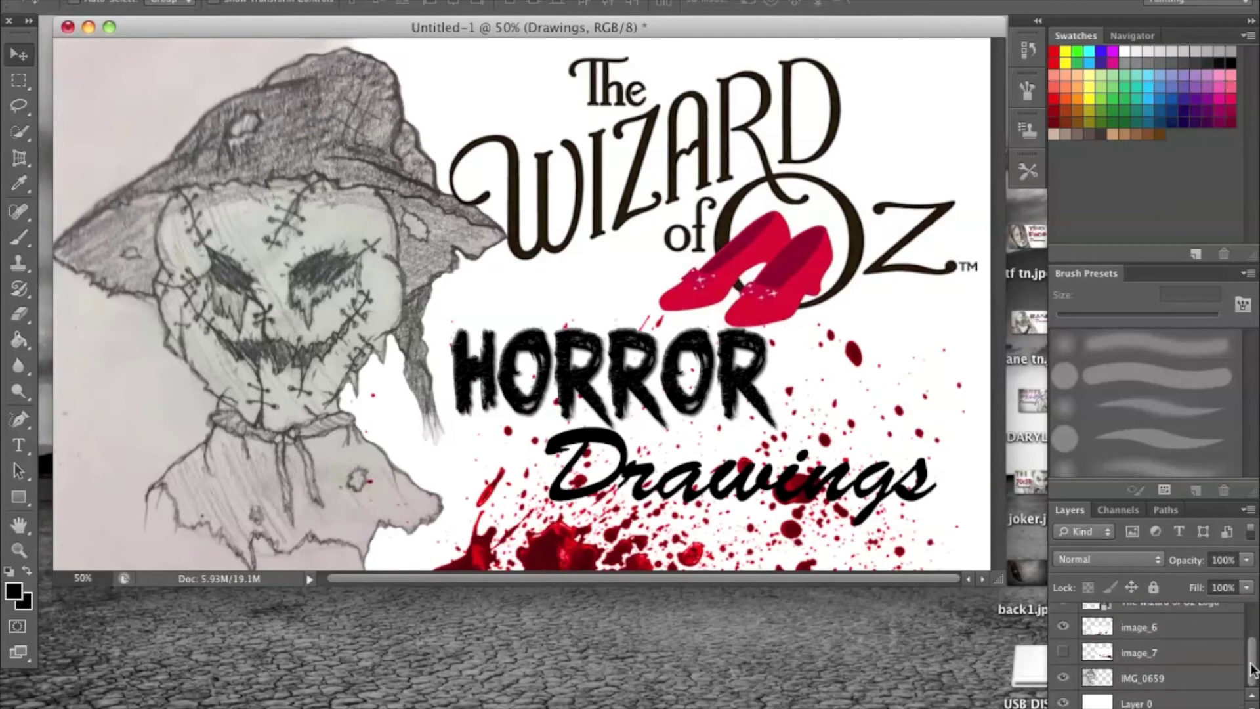
click(1153, 633)
drag(564, 555, 549, 574)
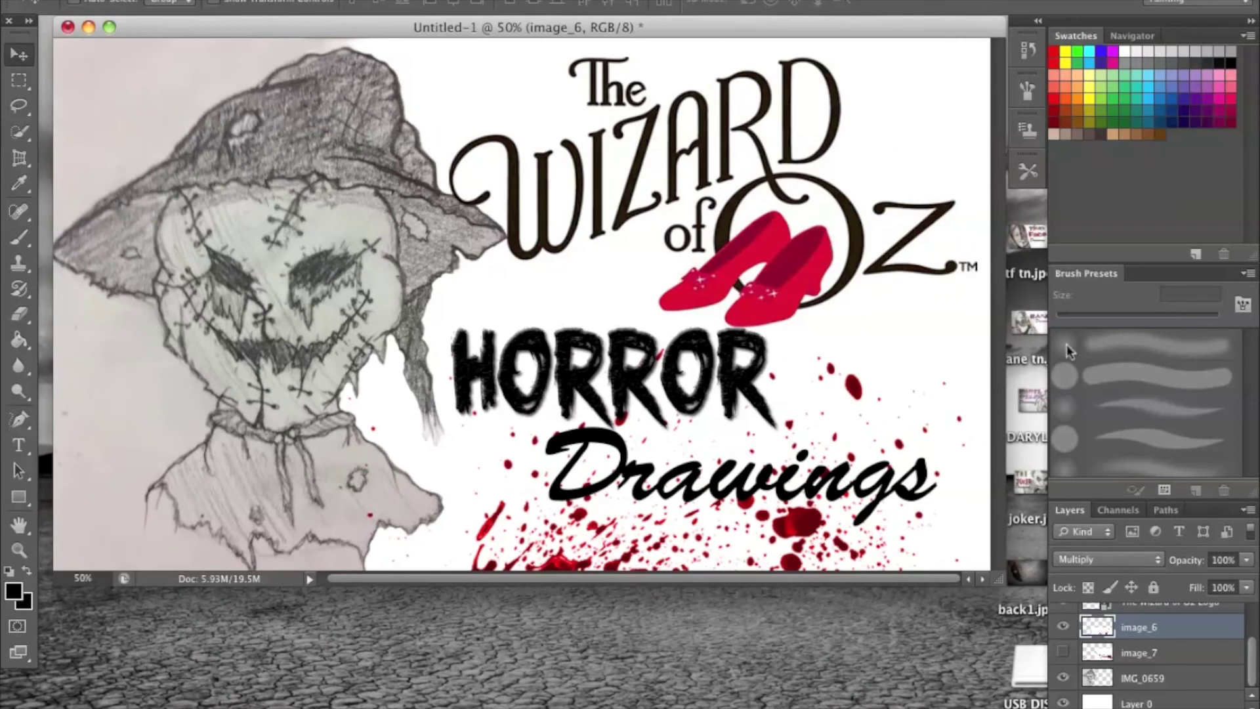
scroll(1257, 634, up, 3)
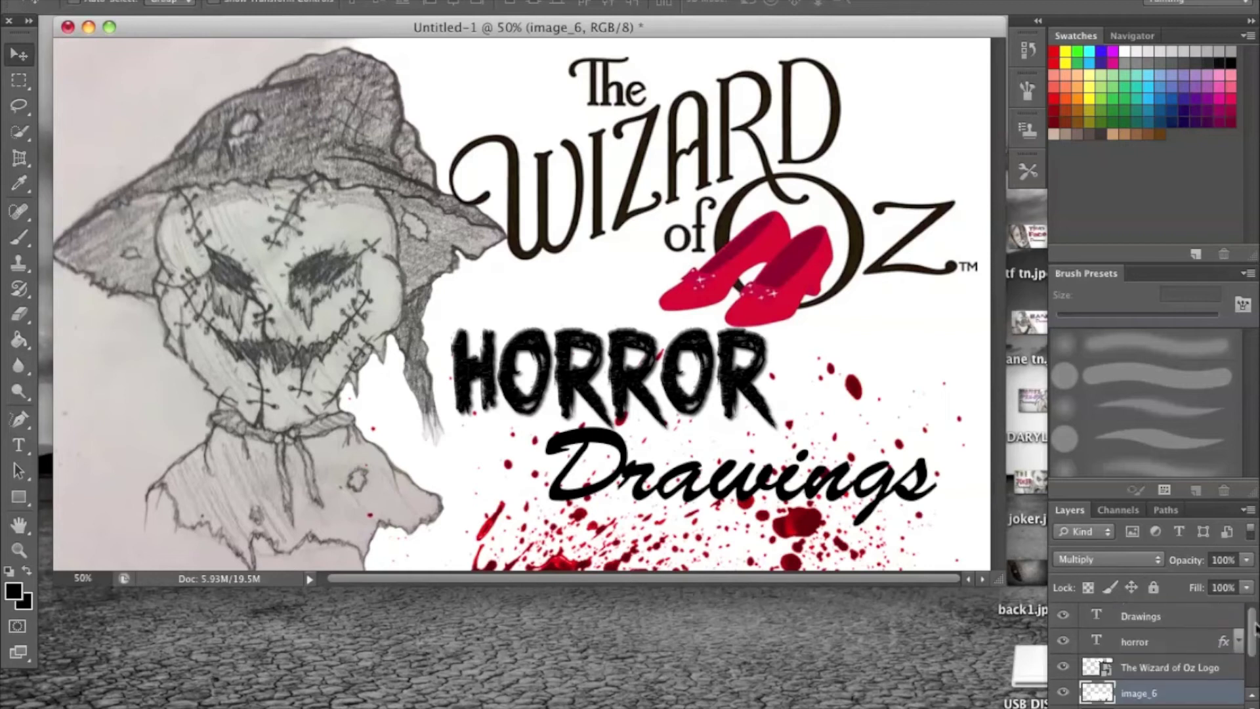
right_click(1184, 623)
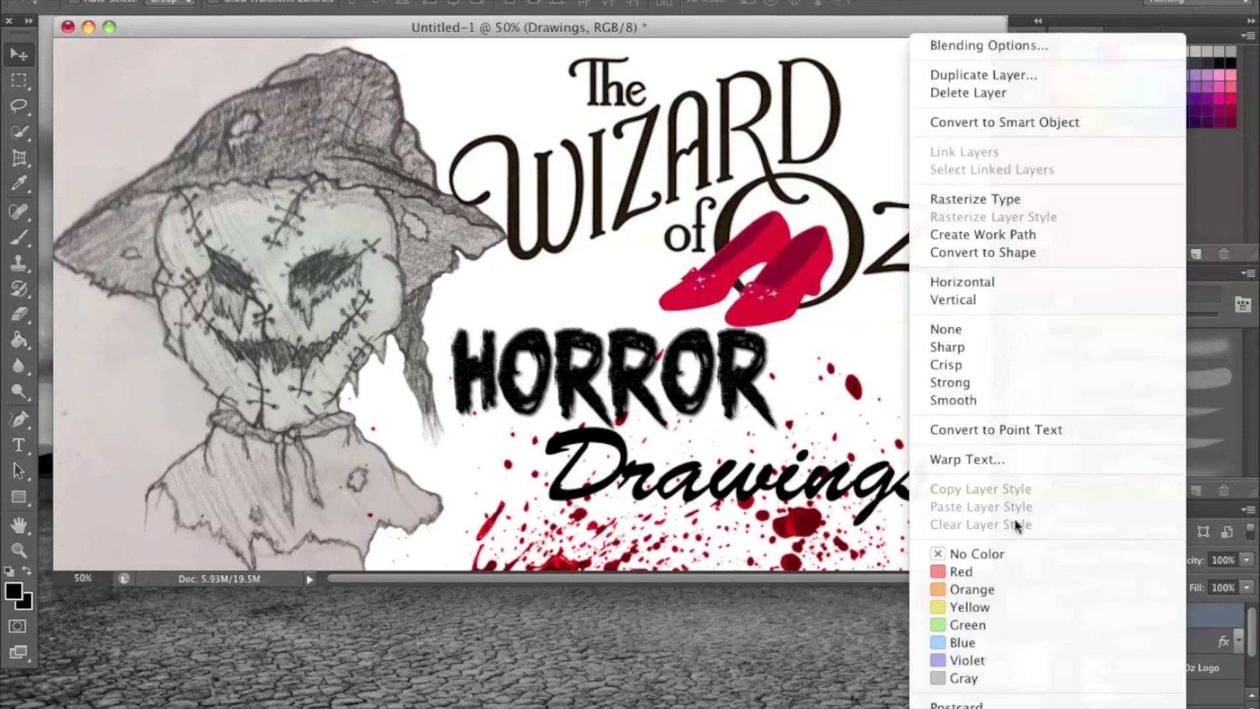
click(1001, 653)
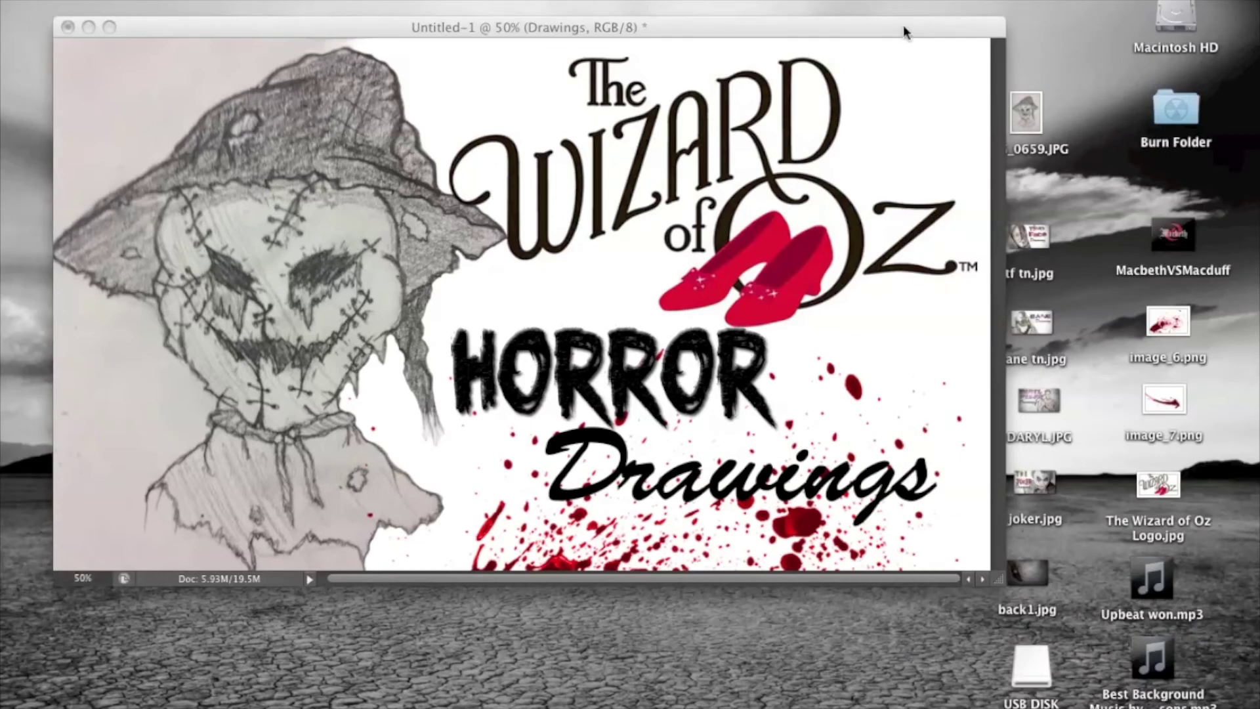
click(938, 29)
Flatten the image into a single background layer, discarding the hidden layers.
drag(1253, 629, 1253, 666)
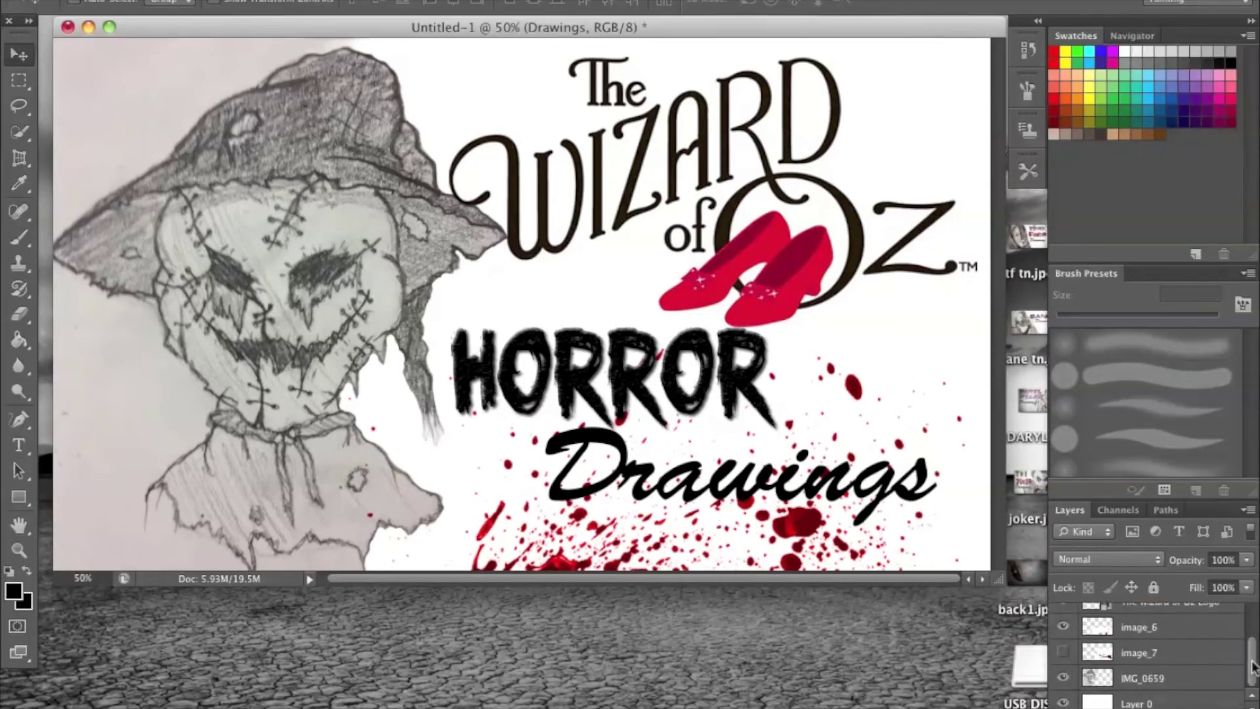
right_click(1169, 704)
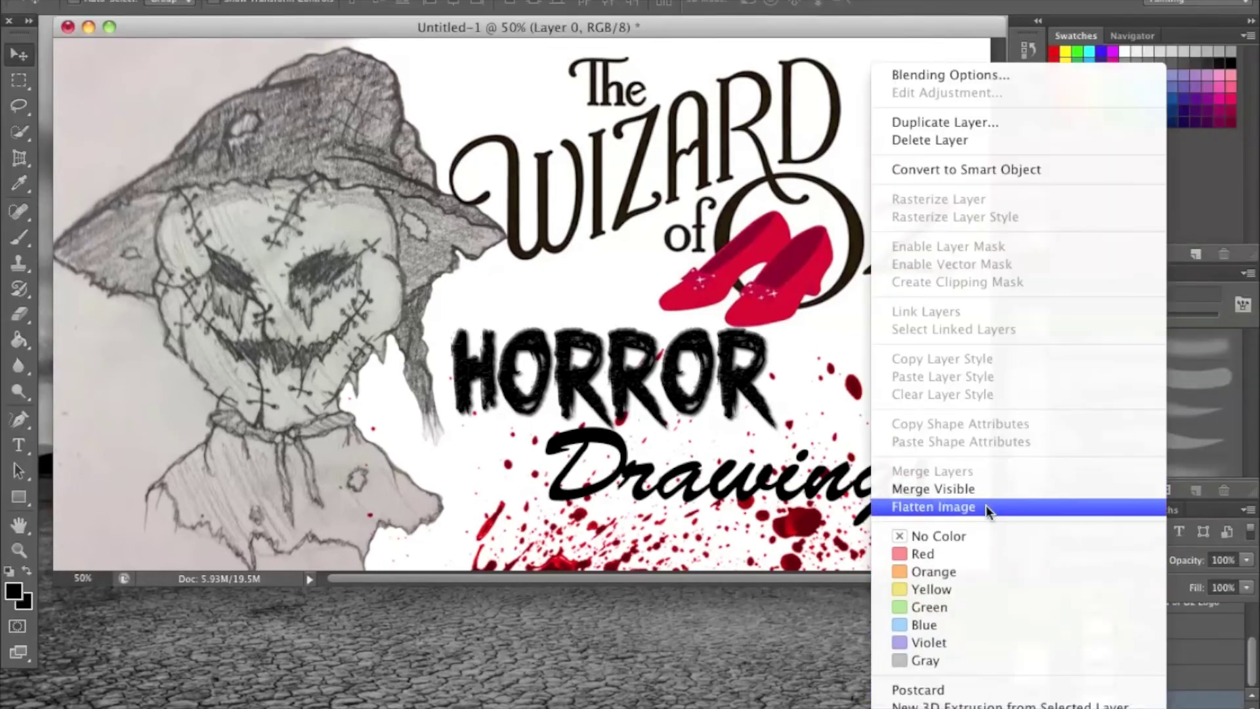
click(1130, 517)
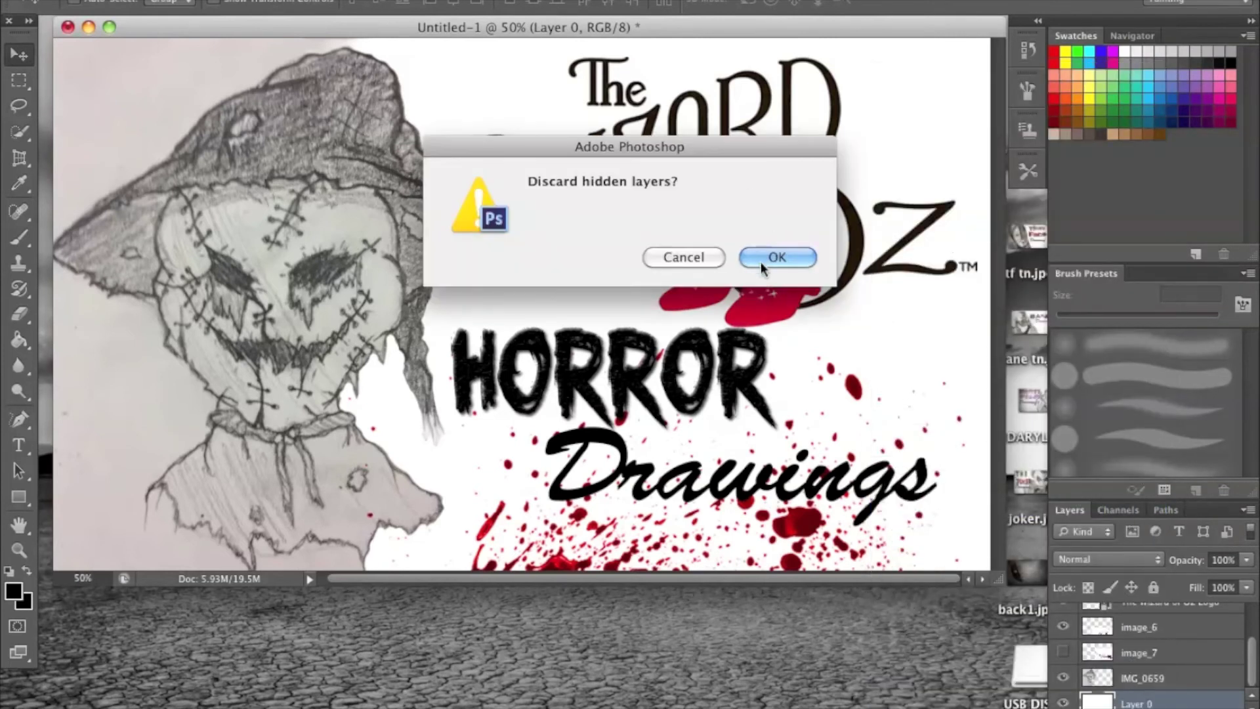
click(773, 259)
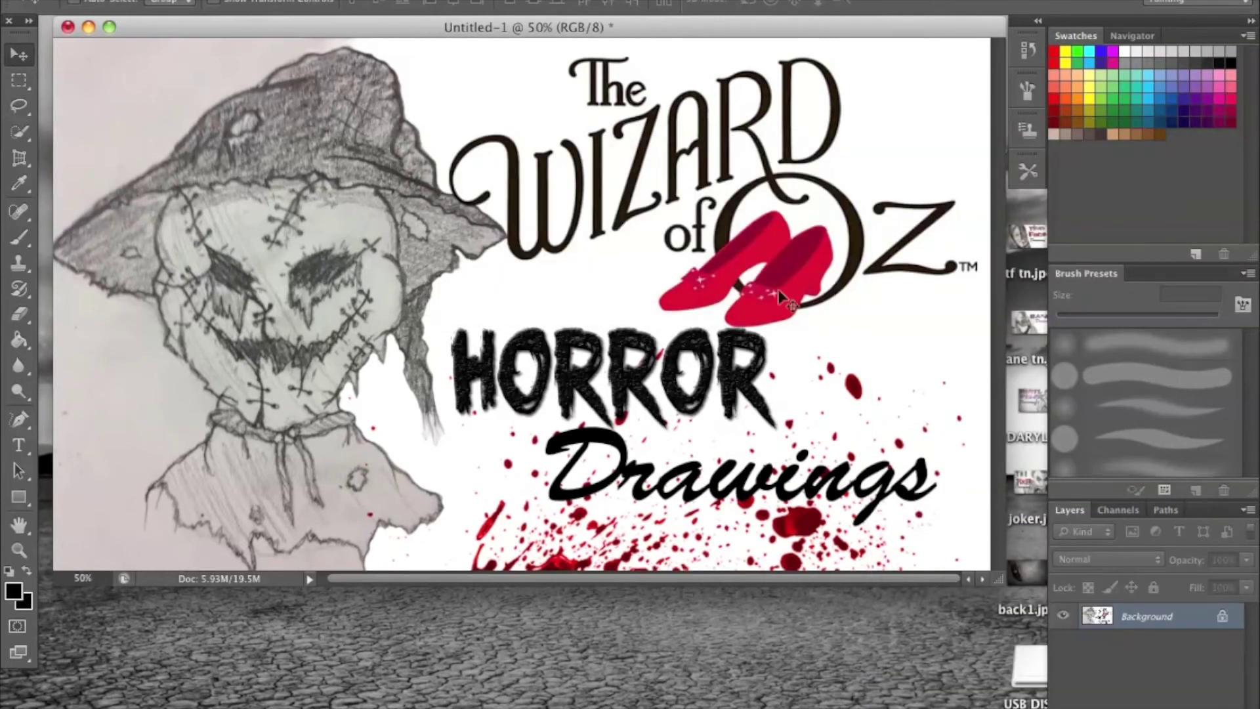
Try a Lens Flare at 100% brightness with the 50-300mm Zoom lens over the WIZARD lettering, and undo it.
click(308, 0)
mouse_move(349, 0)
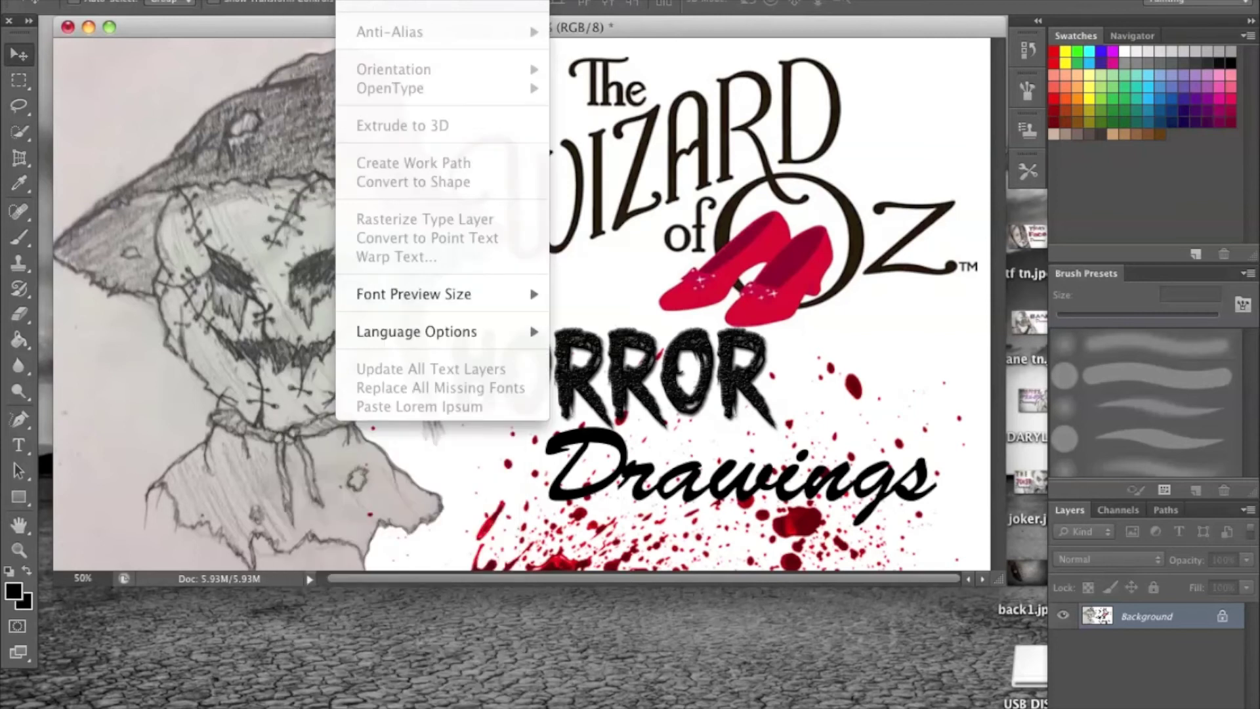
mouse_move(459, 0)
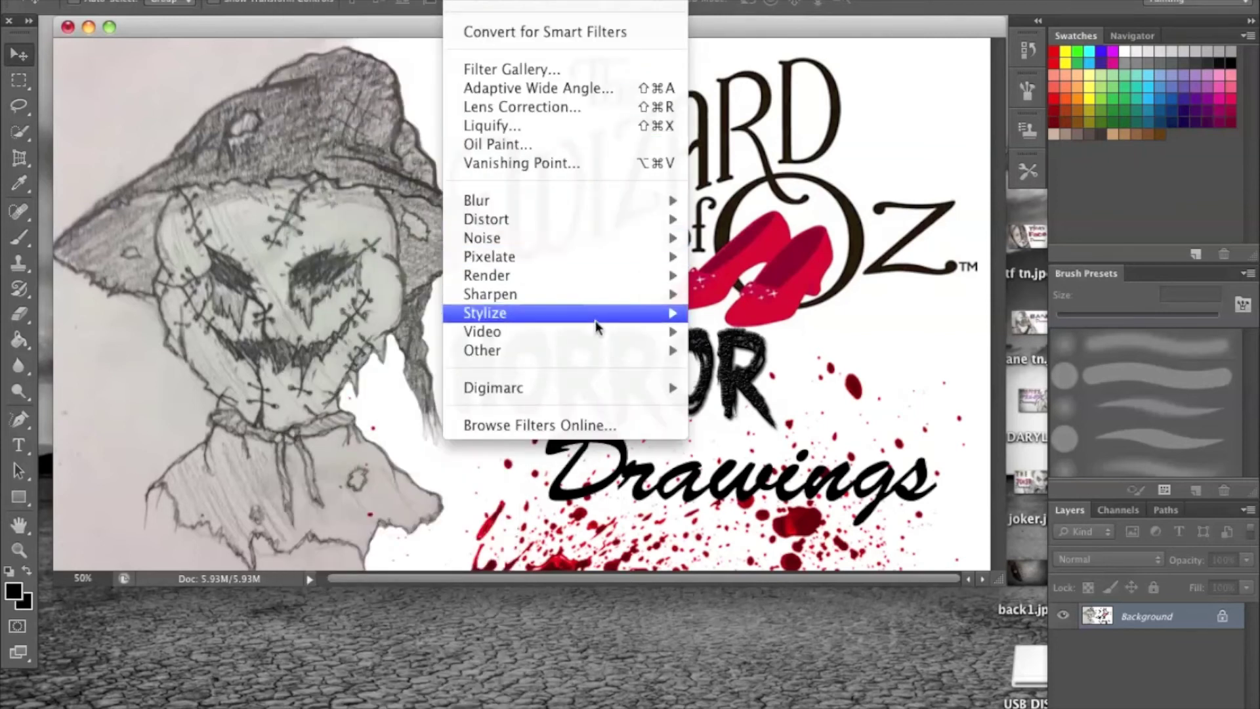
mouse_move(599, 278)
click(778, 333)
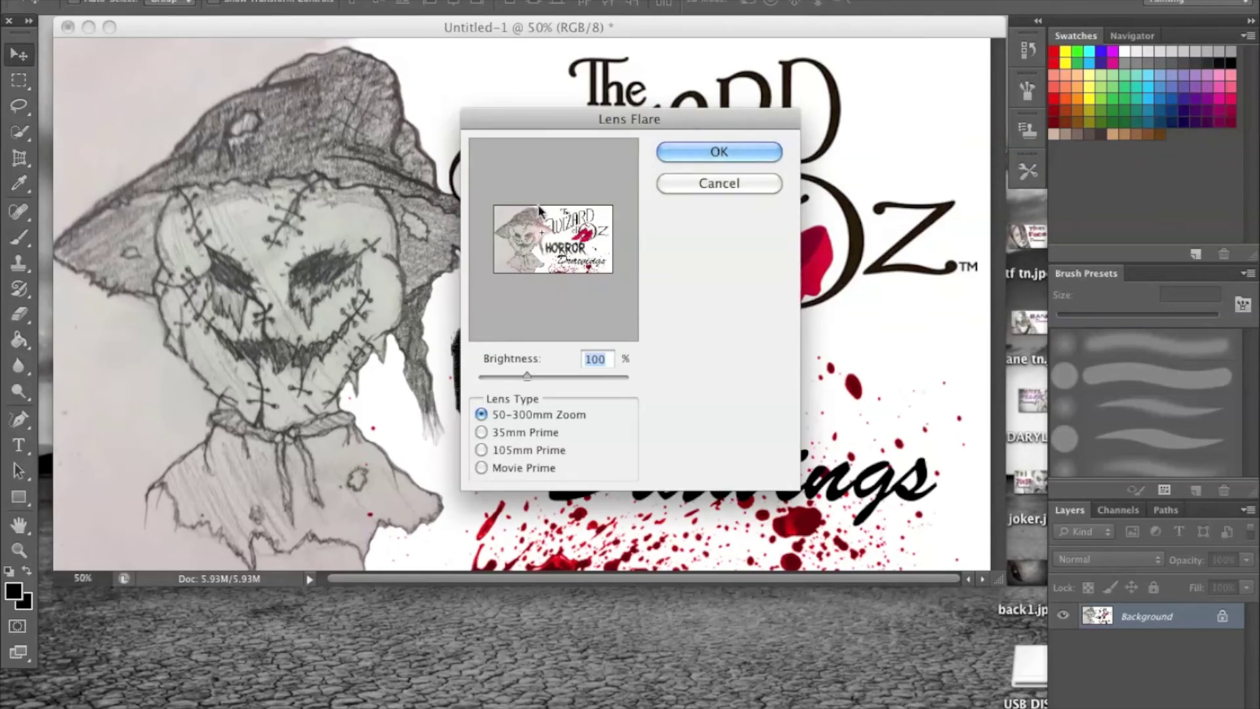
click(708, 152)
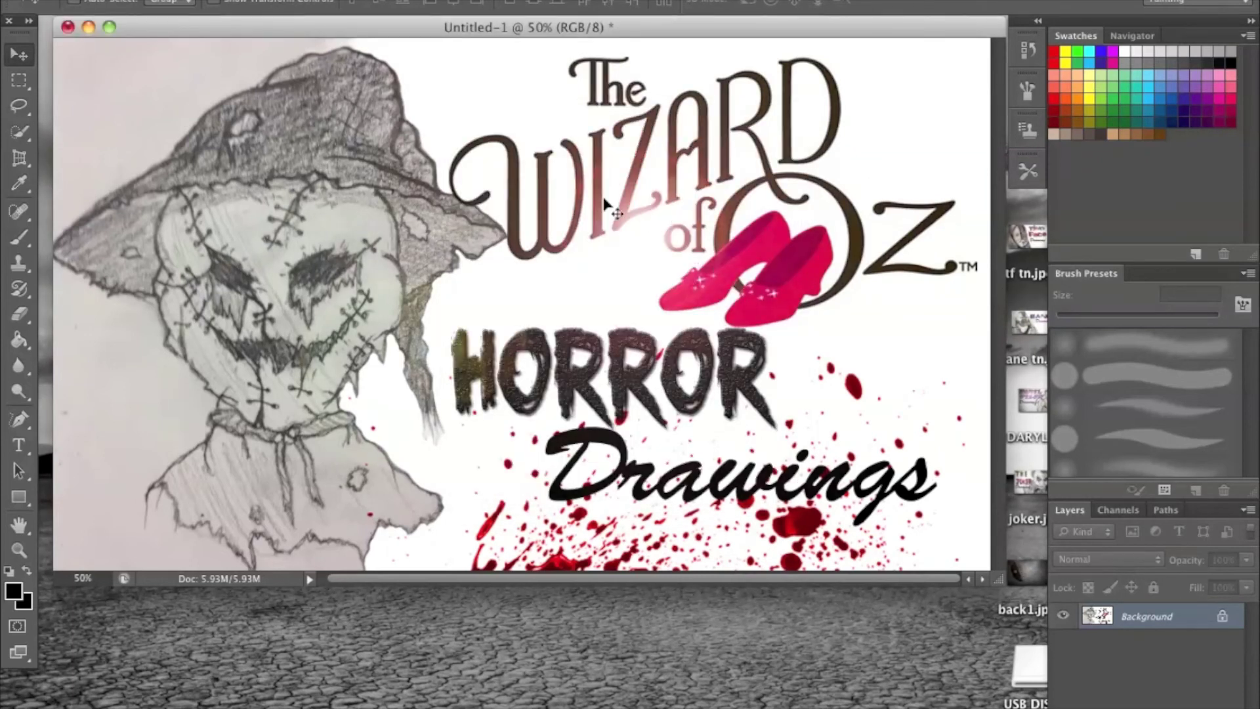
click(191, 2)
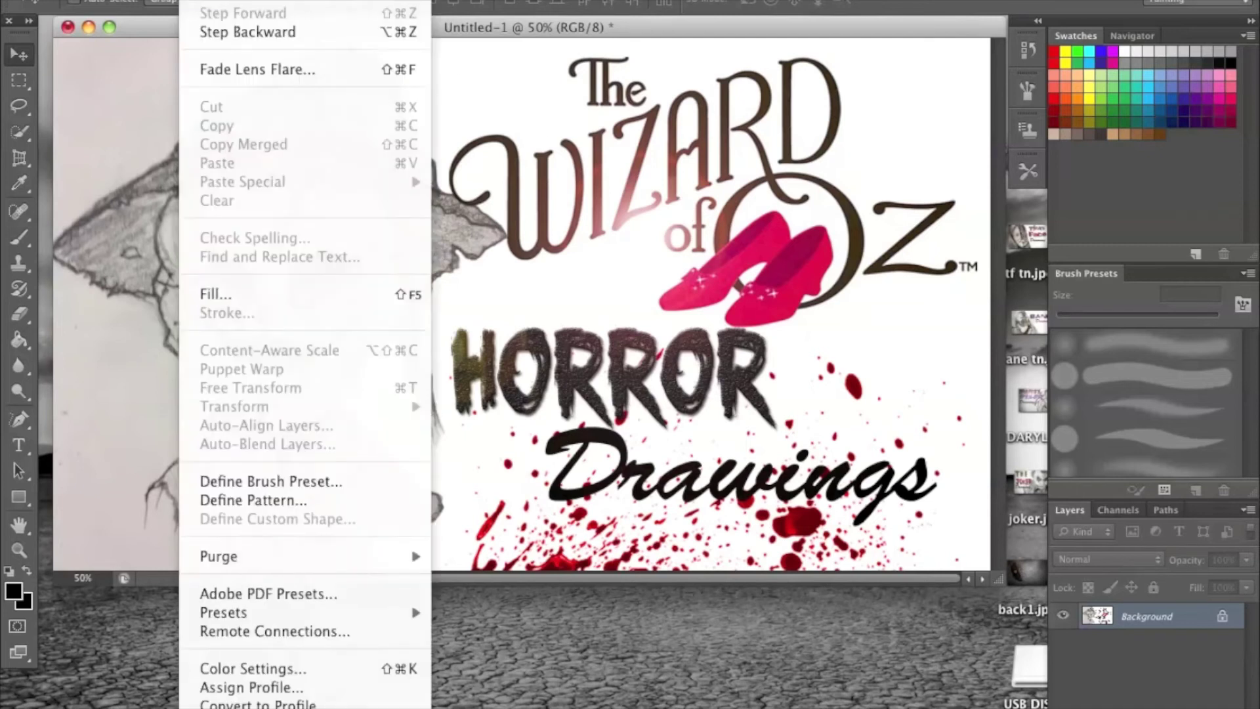
click(216, 6)
Render a Lens Flare at 100% brightness with the 50-300mm Zoom lens, centred on the ruby slippers in the logo.
click(348, 1)
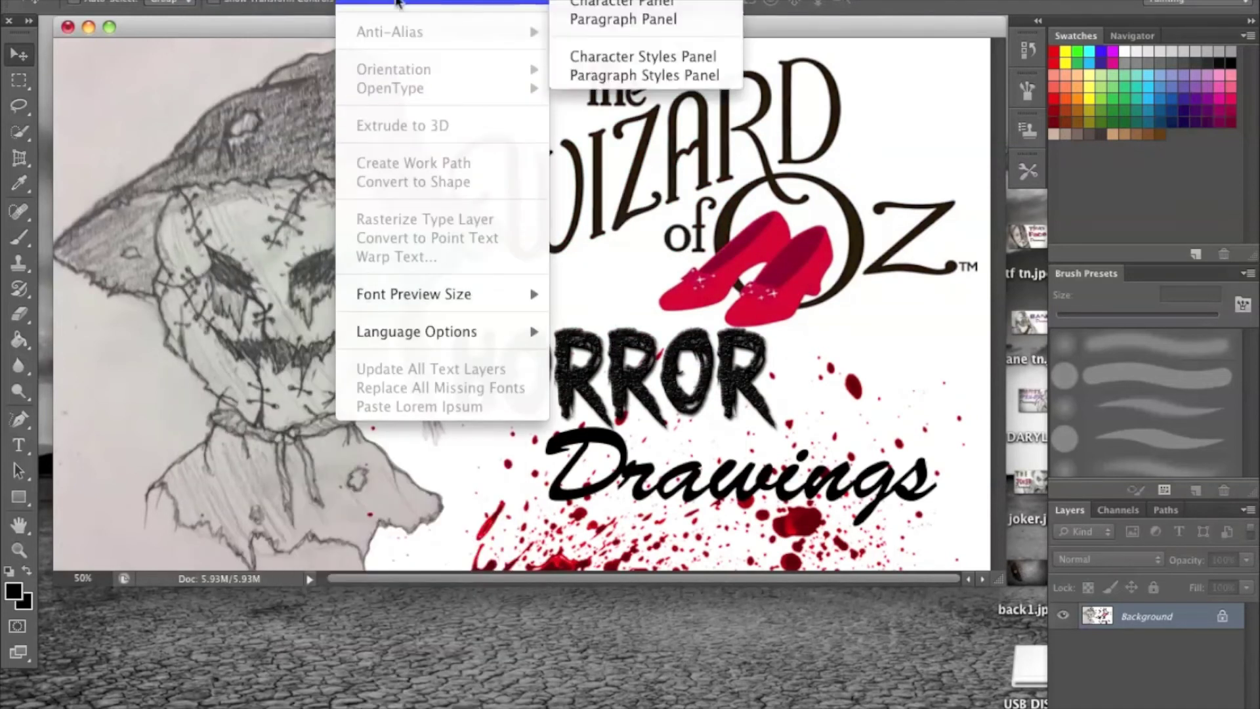
mouse_move(460, 1)
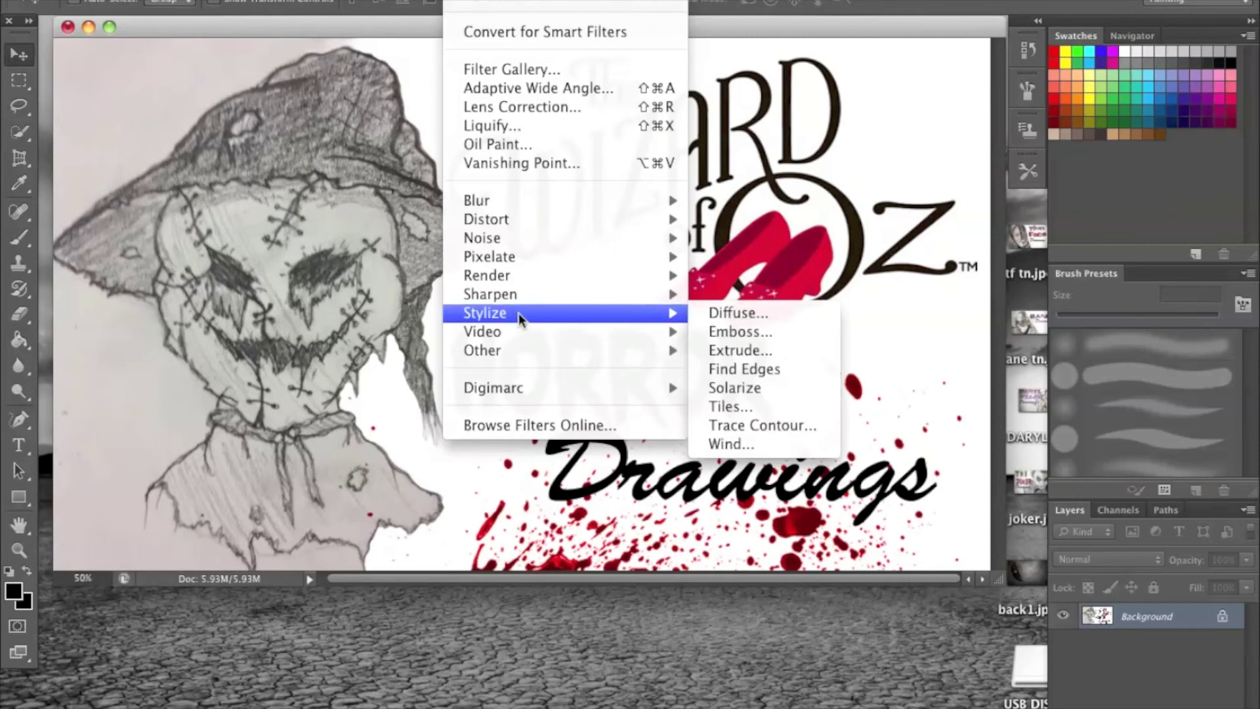
mouse_move(535, 275)
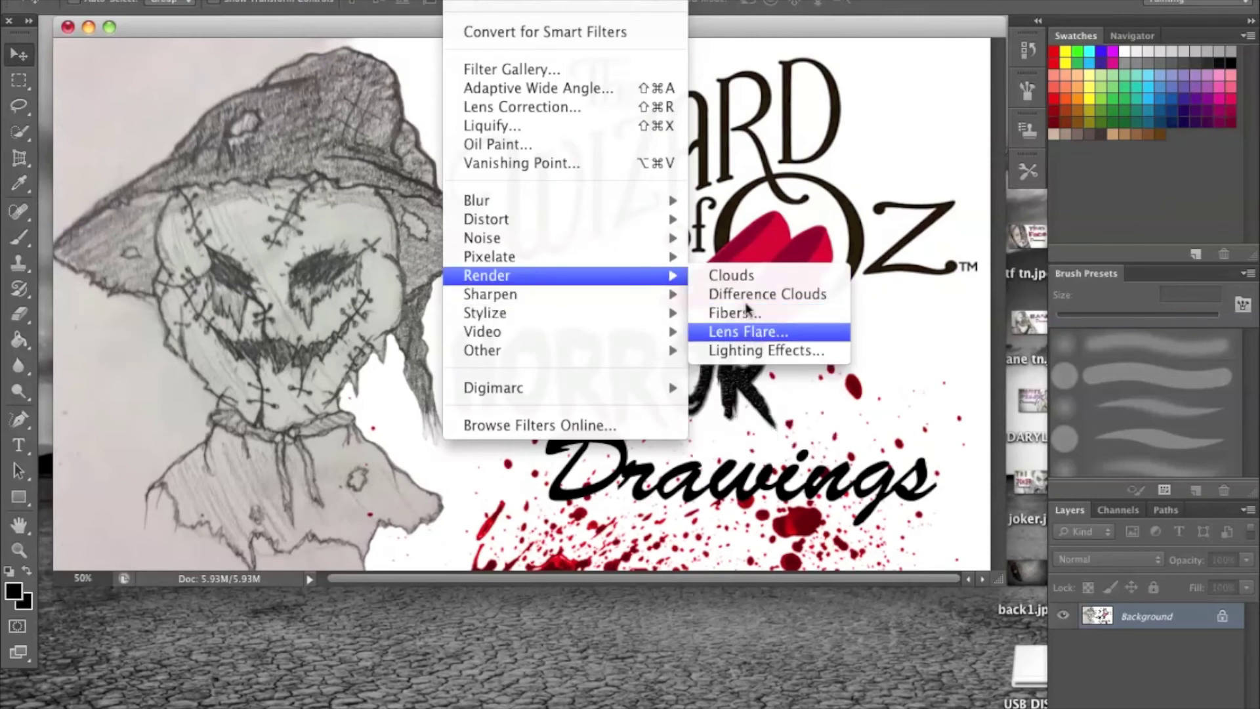
click(738, 331)
click(569, 244)
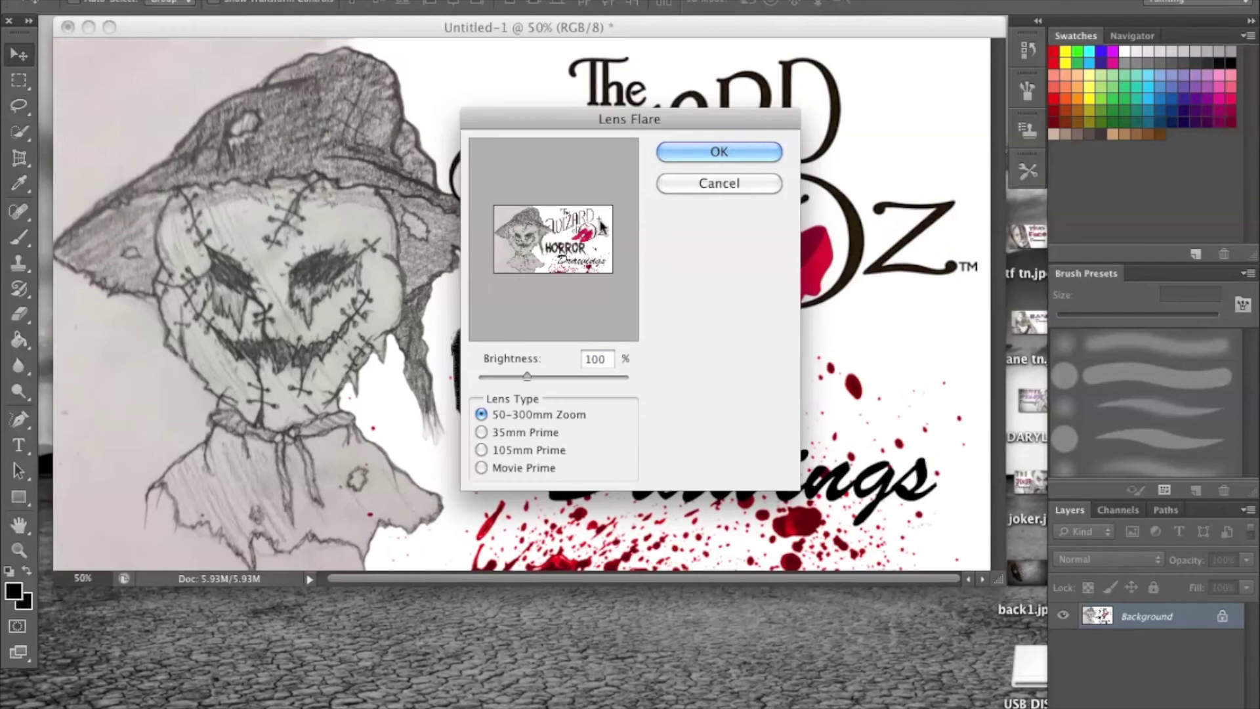
click(719, 152)
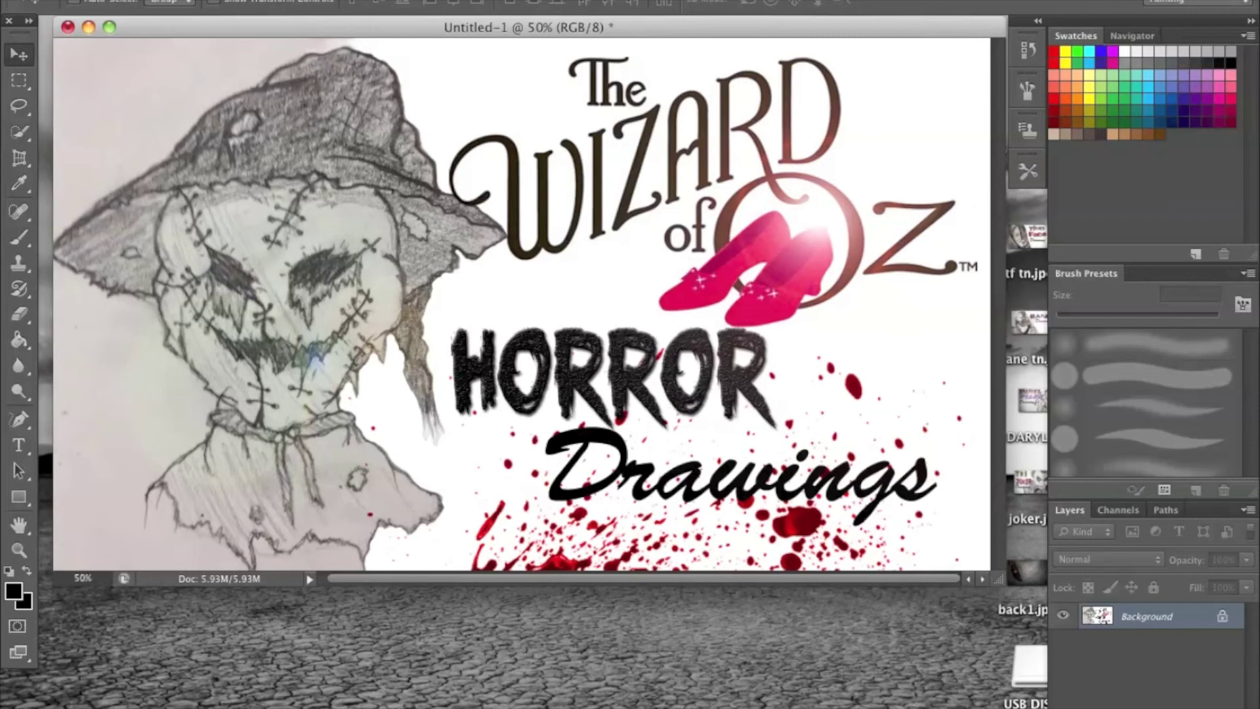
Darken the image's edges with a custom Lens Correction, setting the vignette amount to -67.
click(463, 0)
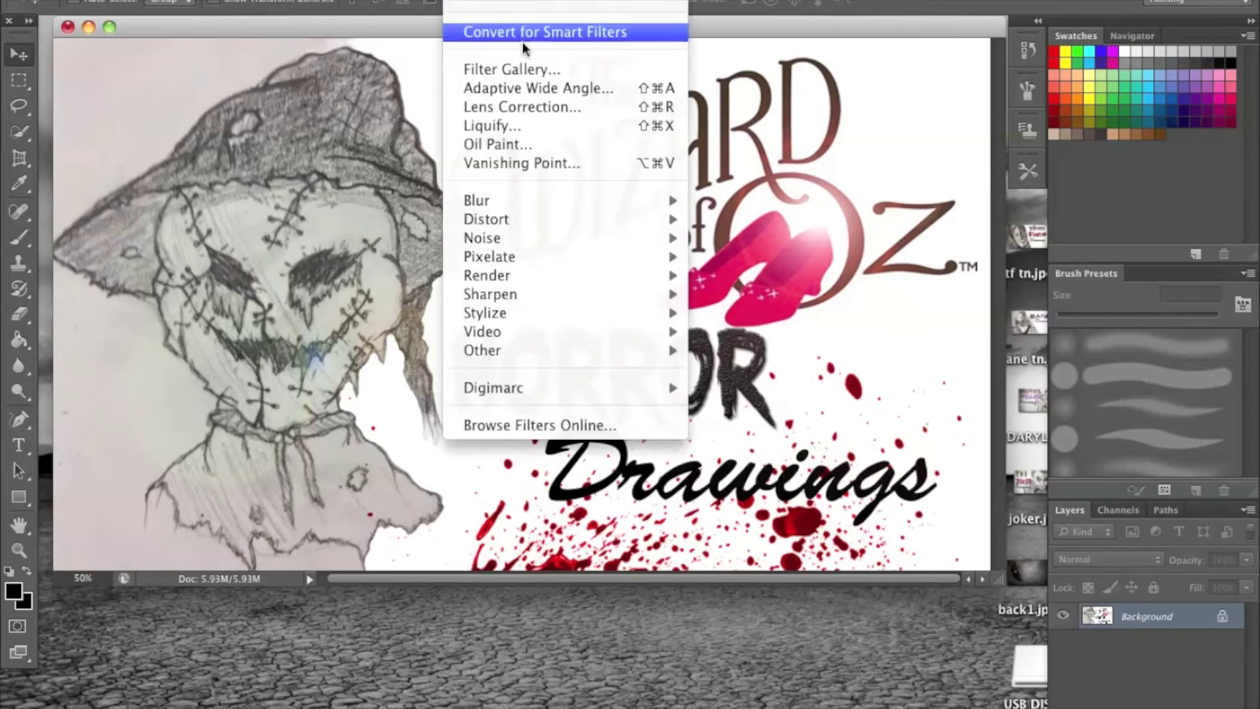
click(518, 107)
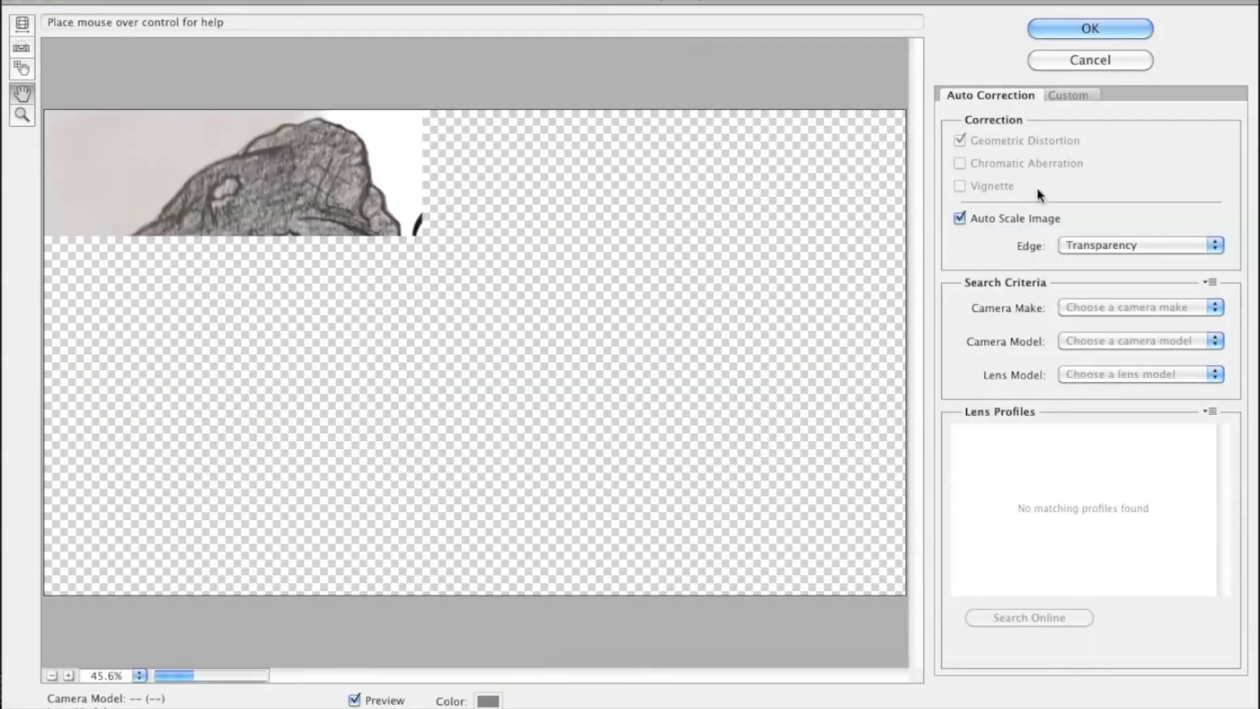
click(1068, 95)
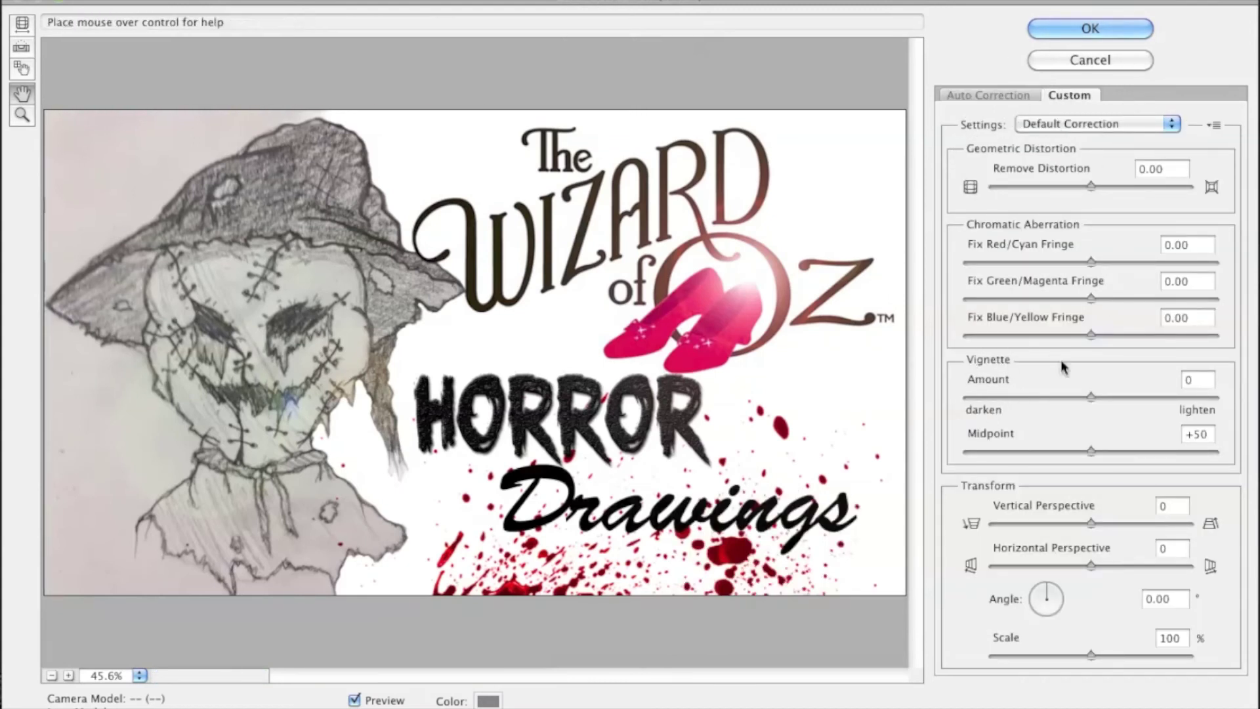
drag(1088, 393, 1003, 388)
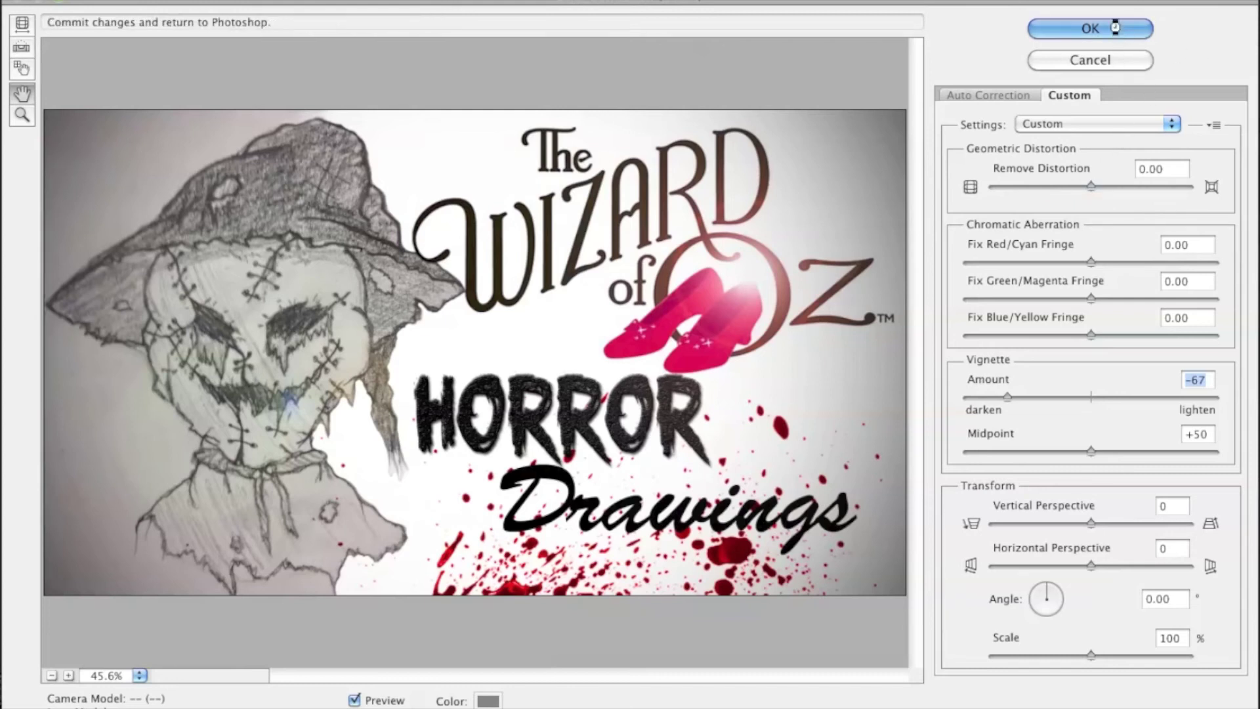
click(1090, 28)
Save the thumbnail to the Desktop as Untitled-1.jpg in JPEG format at Maximum quality 12, Baseline ("Standard").
click(157, 0)
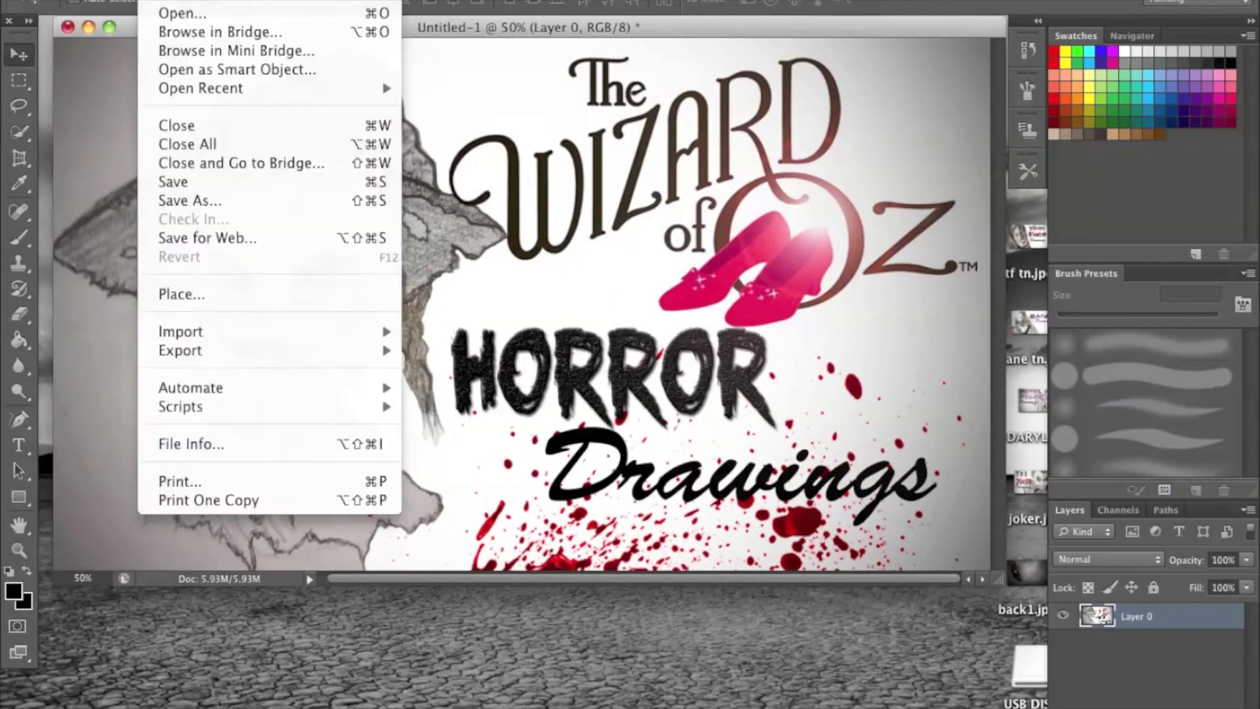
click(206, 200)
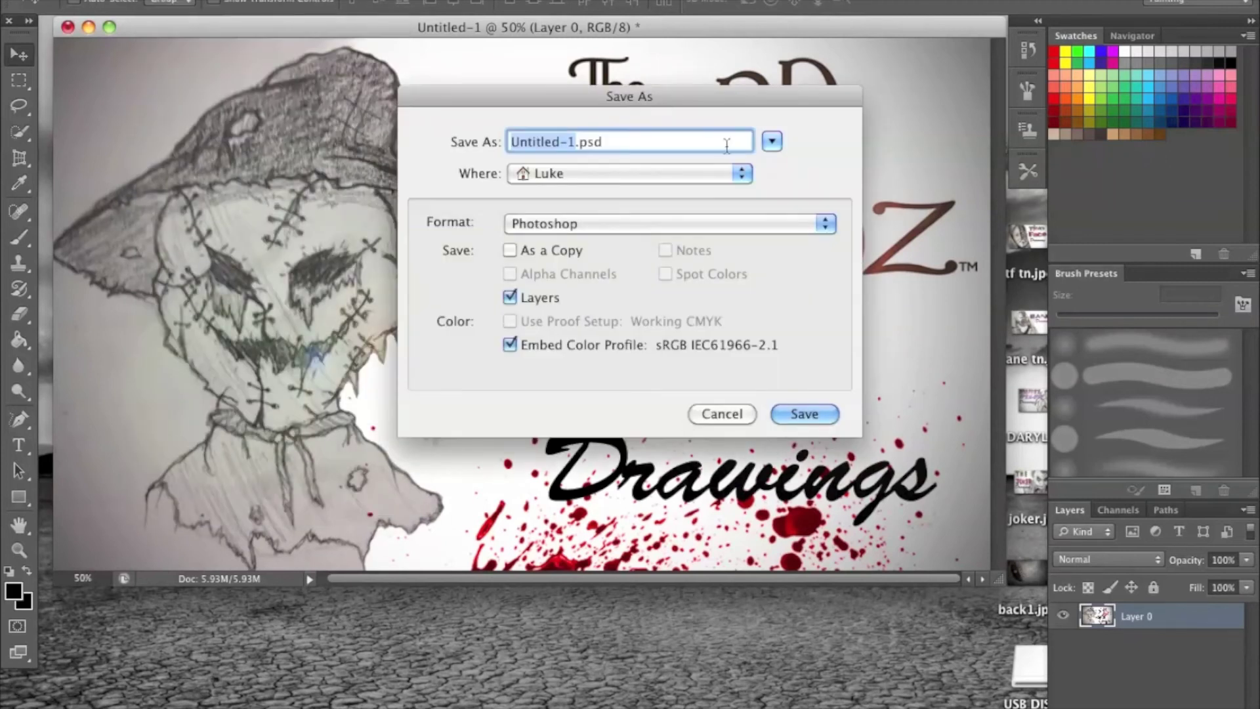
click(744, 176)
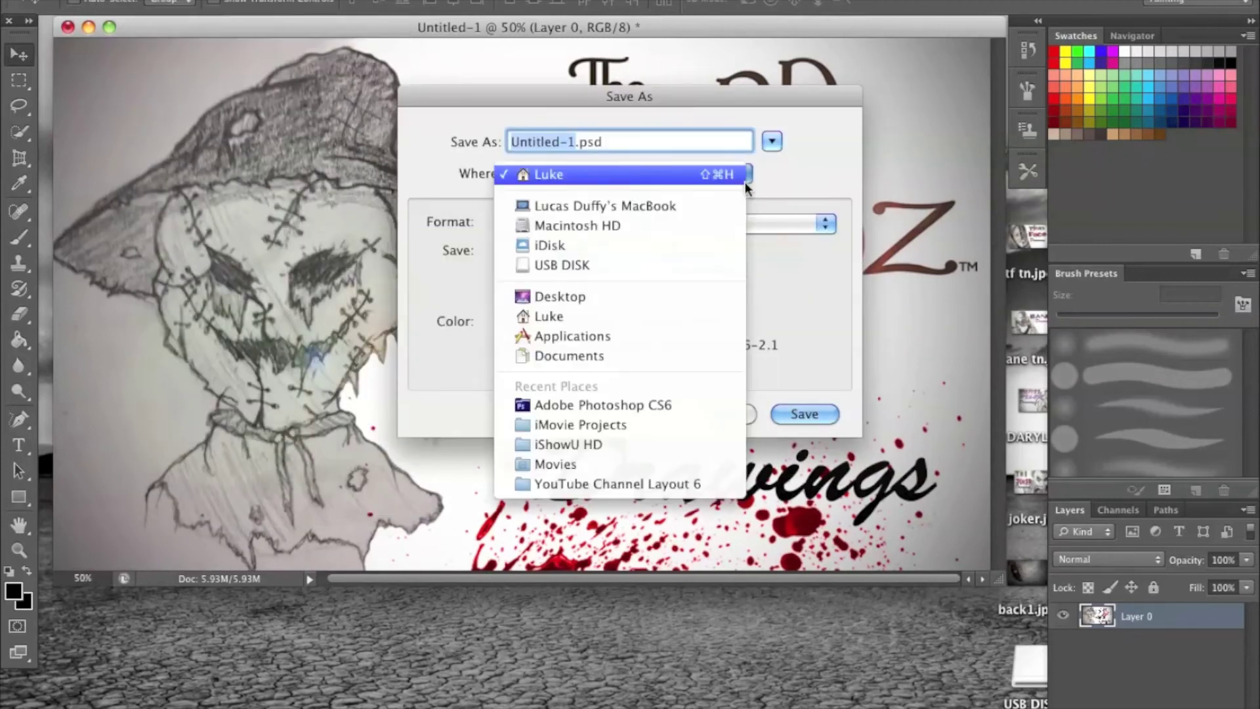
click(605, 294)
click(790, 227)
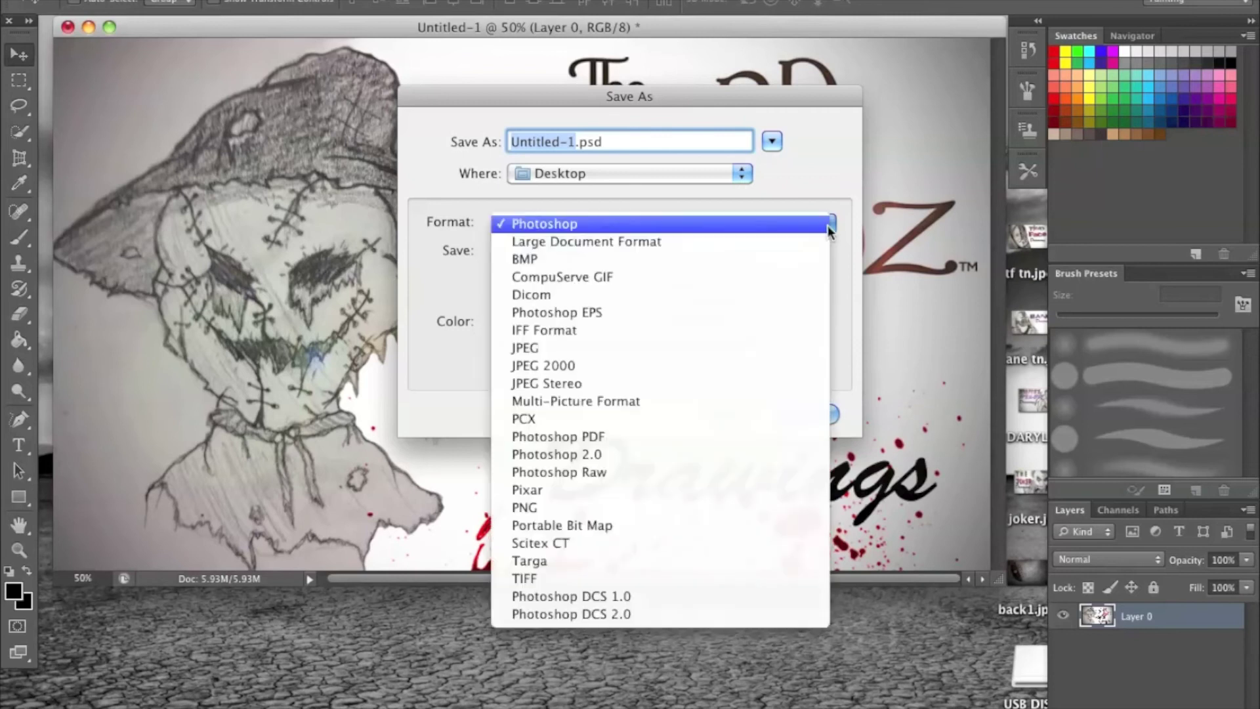
click(590, 352)
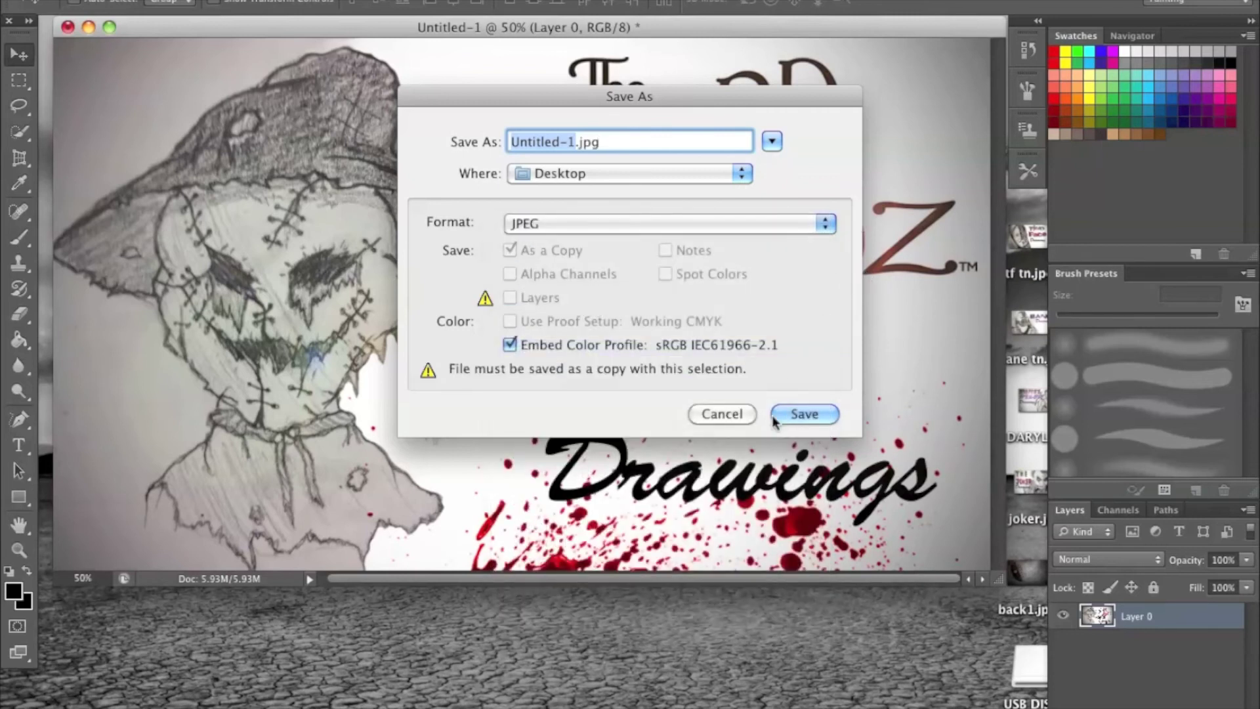
key(Return)
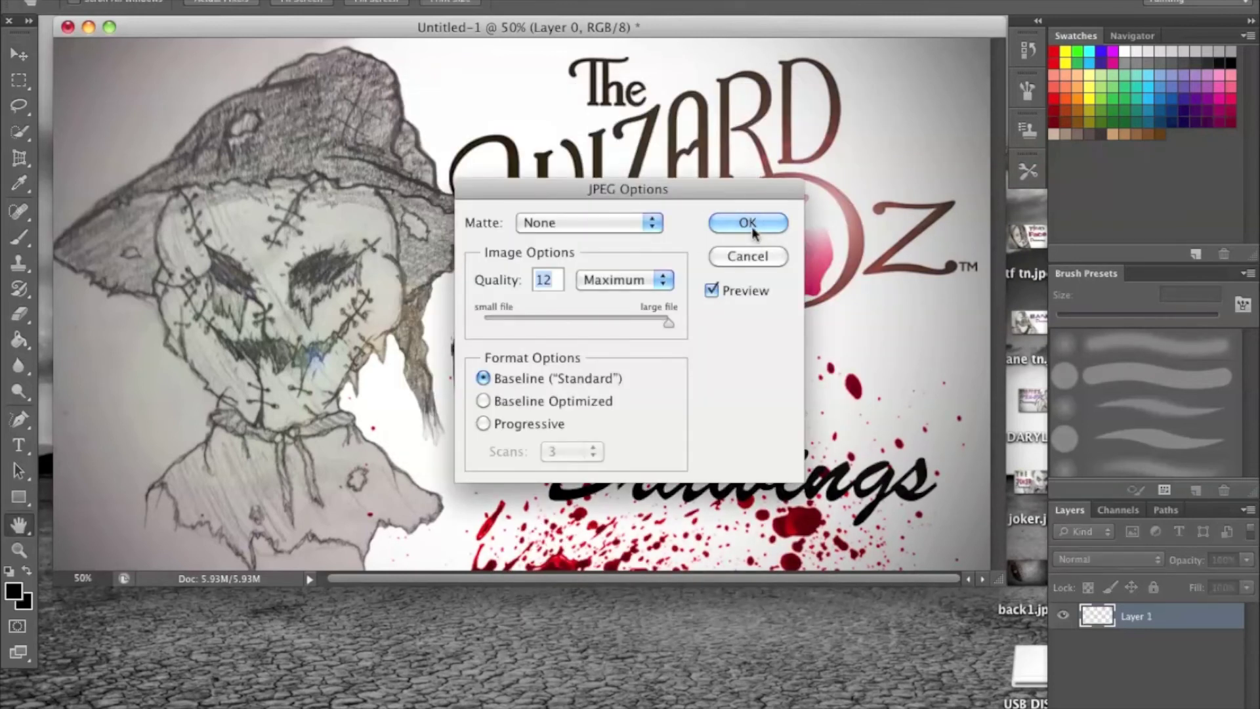
click(748, 223)
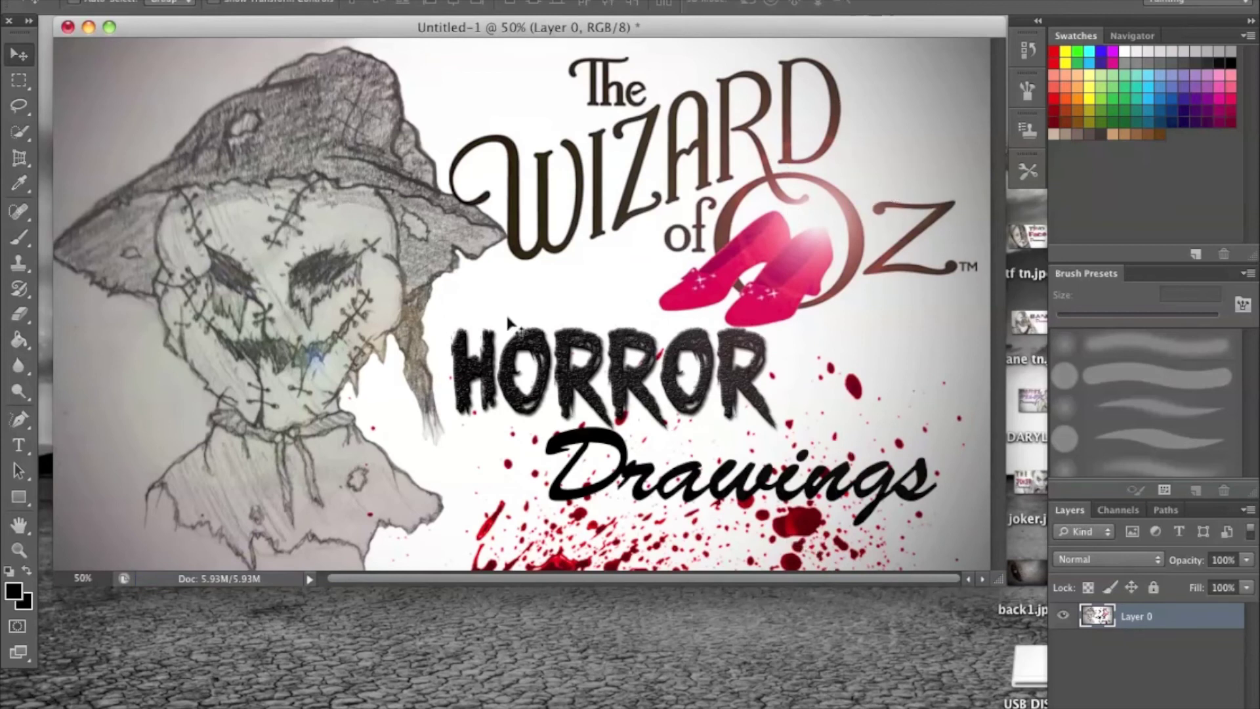
Close the document, quit Photoshop, and open Untitled-1.jpg from the desktop to check the finished thumbnail.
click(67, 26)
key(super+q)
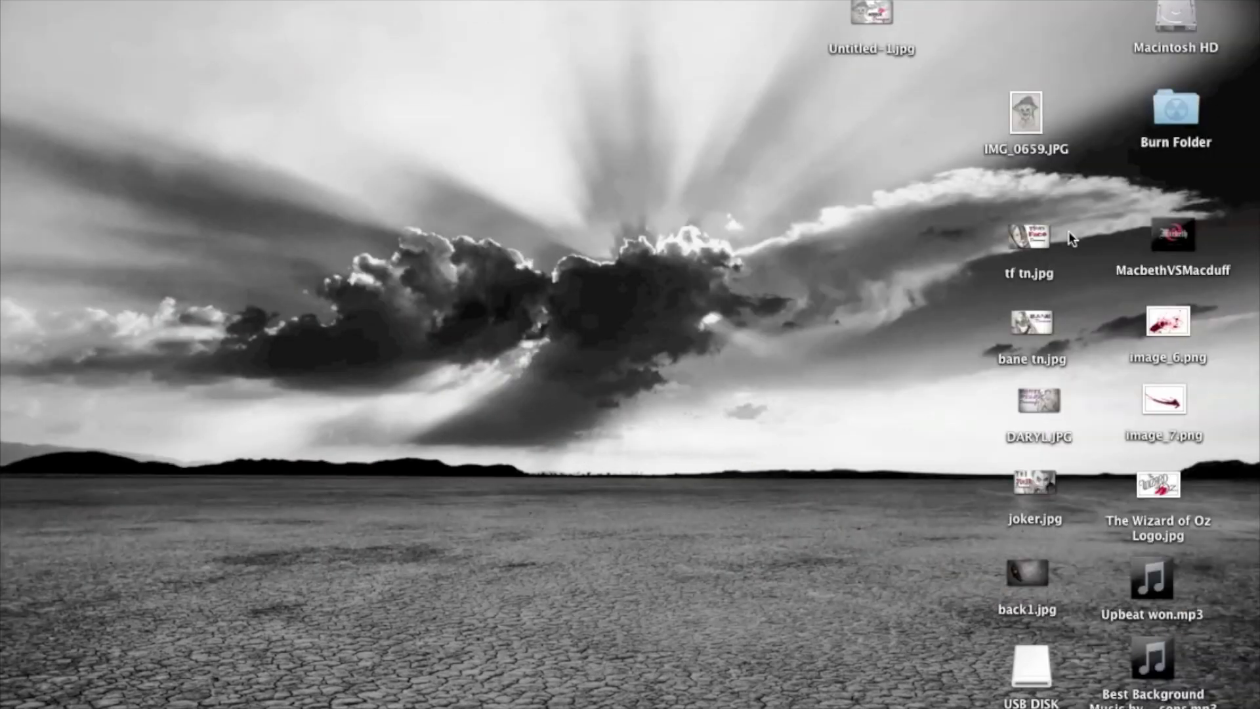
double_click(873, 14)
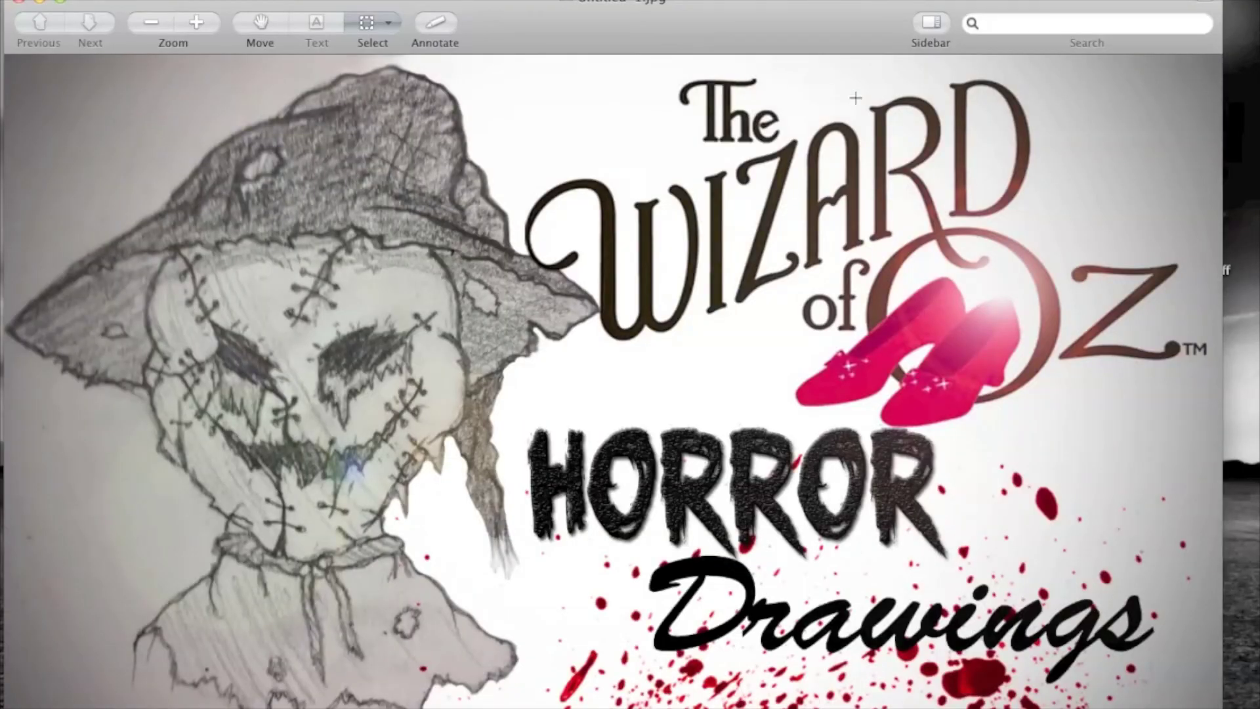
Reposition and shrink the image window to view the whole thumbnail, and close it.
drag(822, 13, 840, 9)
drag(1239, 708, 1129, 632)
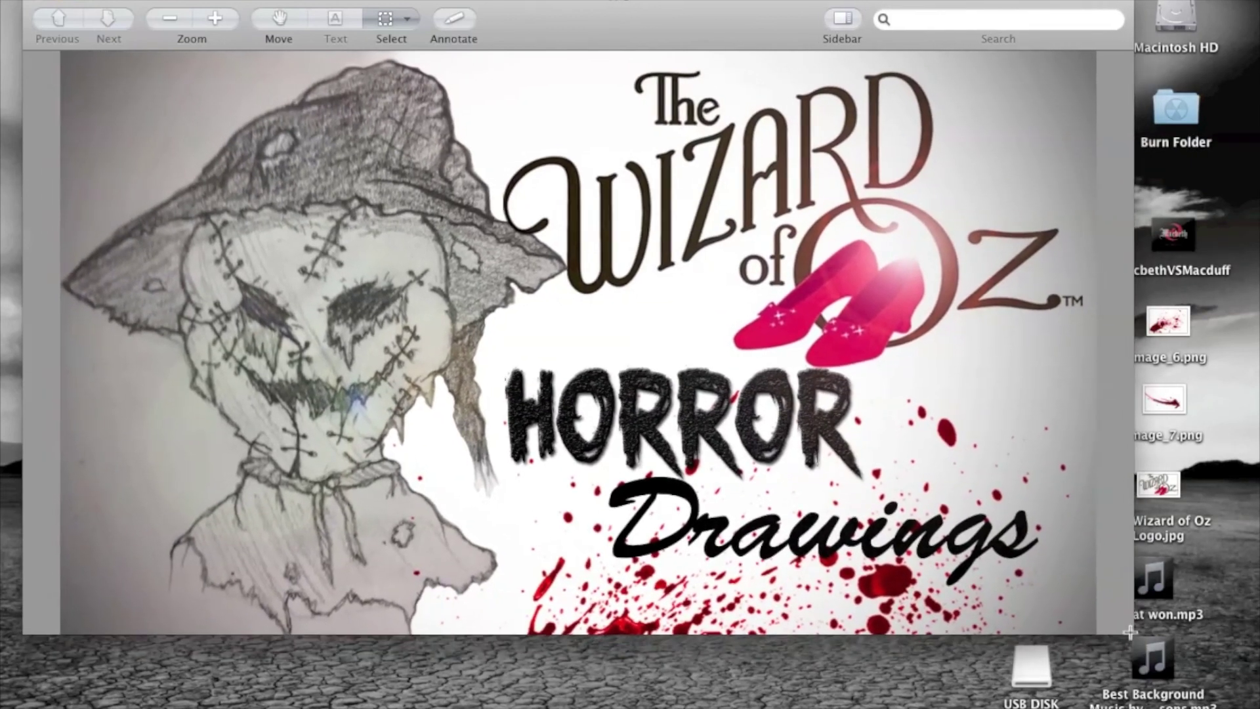
click(38, 3)
Switch to YouTube in the browser, find the "wizard of oz" uploads in Video Manager and open "My Wizard of Oz Horror Drawings!!!" for editing.
mouse_move(745, 697)
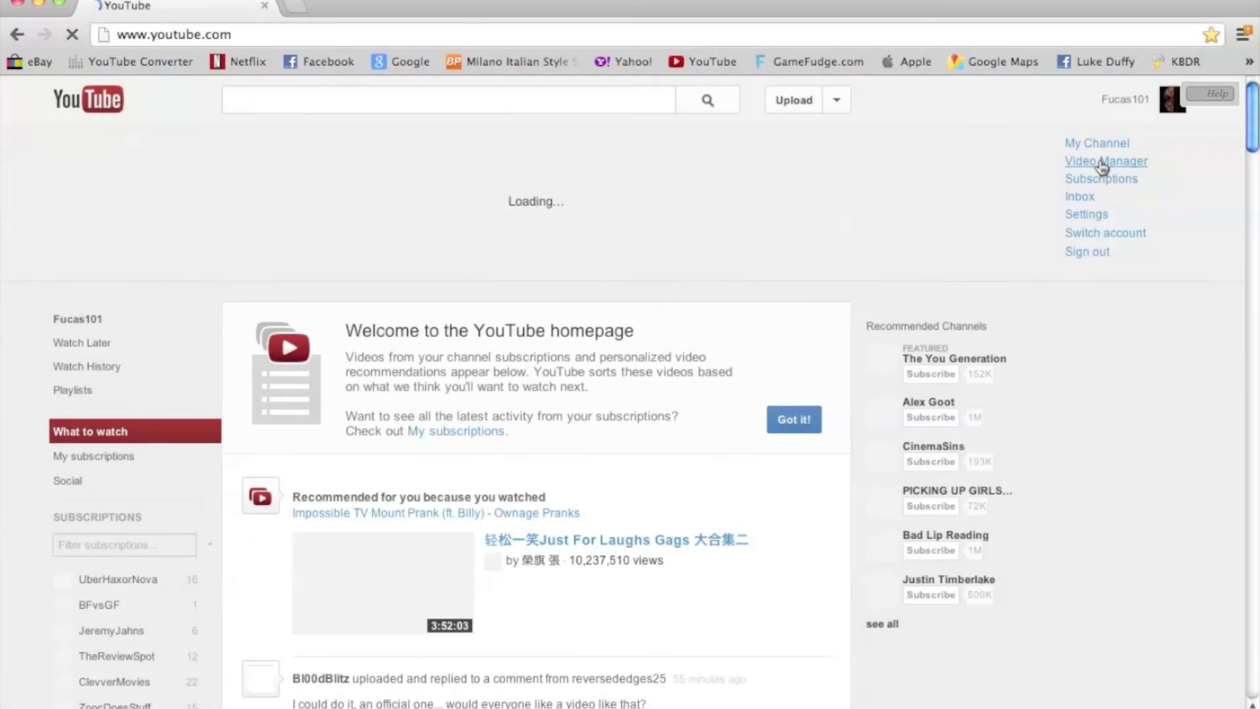
click(1101, 163)
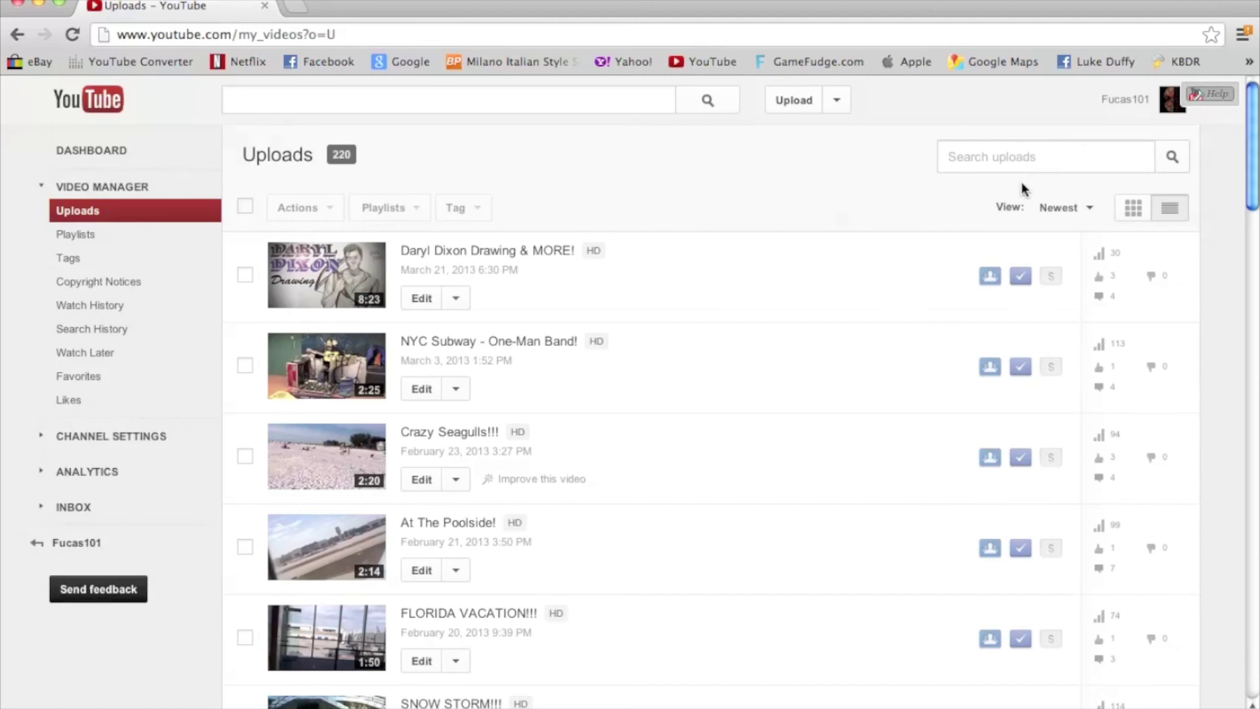
text(wizard of oz)
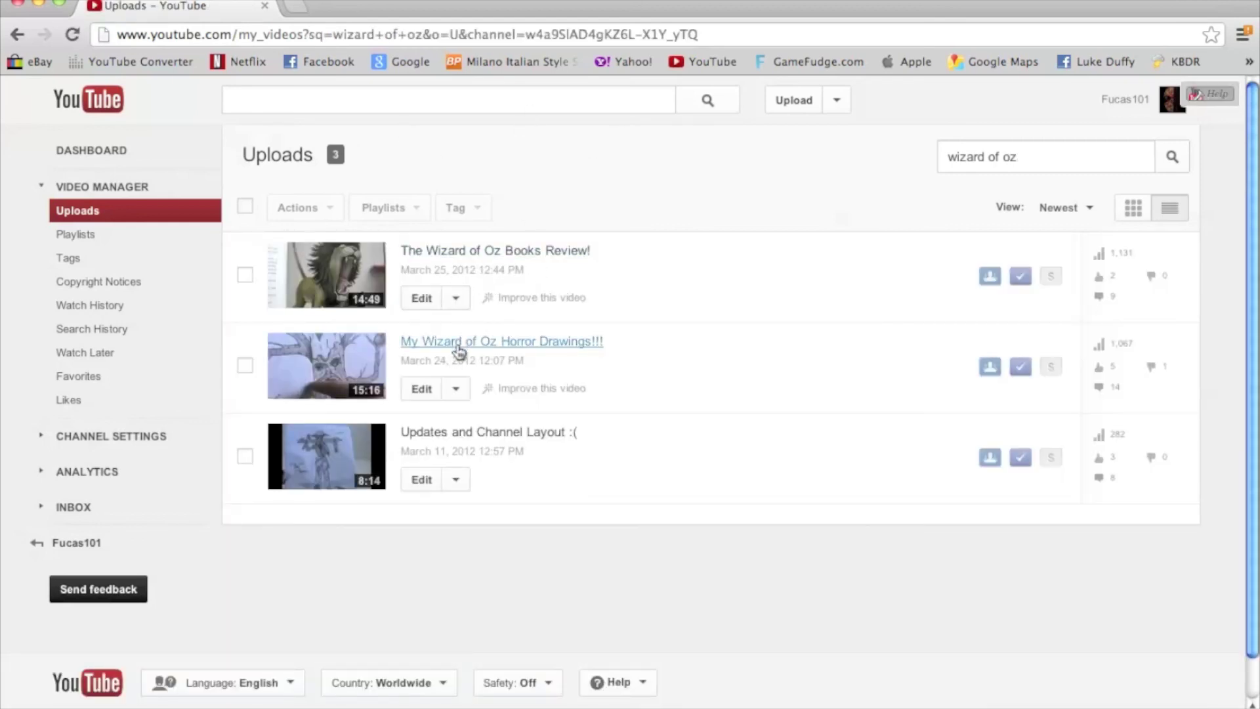
click(428, 394)
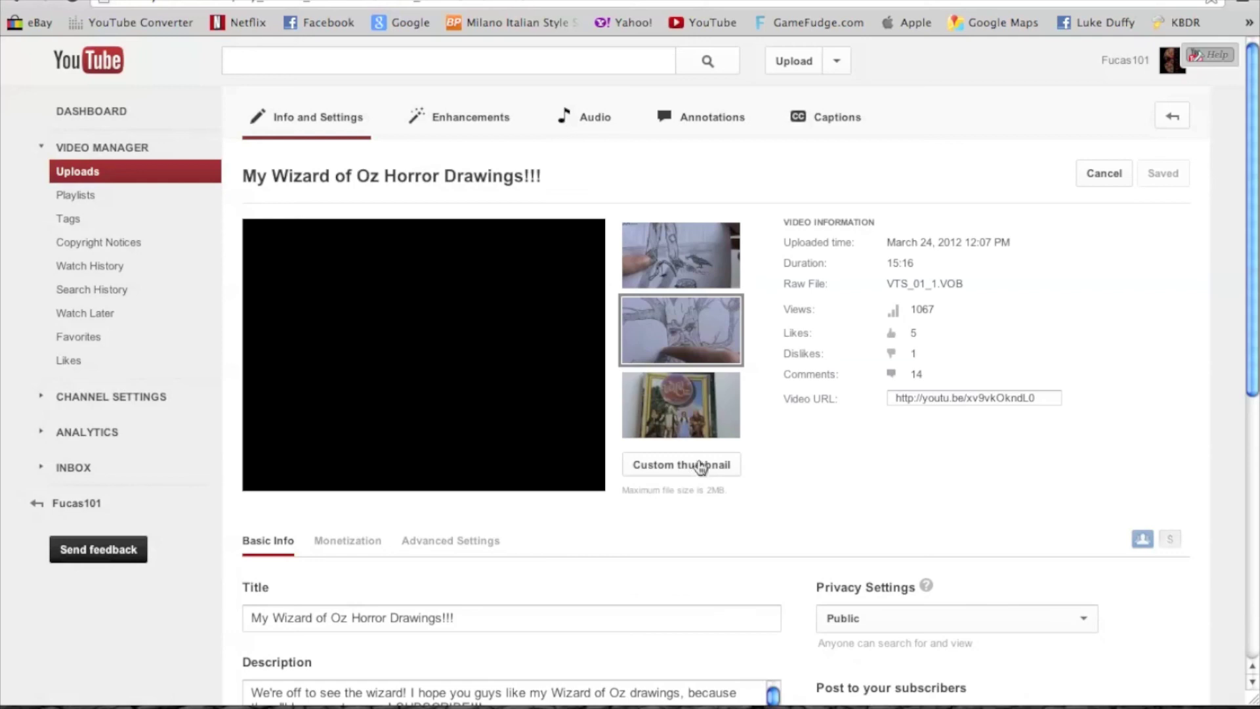
Upload Untitled-1.jpg from the Desktop as the video's custom thumbnail and save the changes.
click(706, 464)
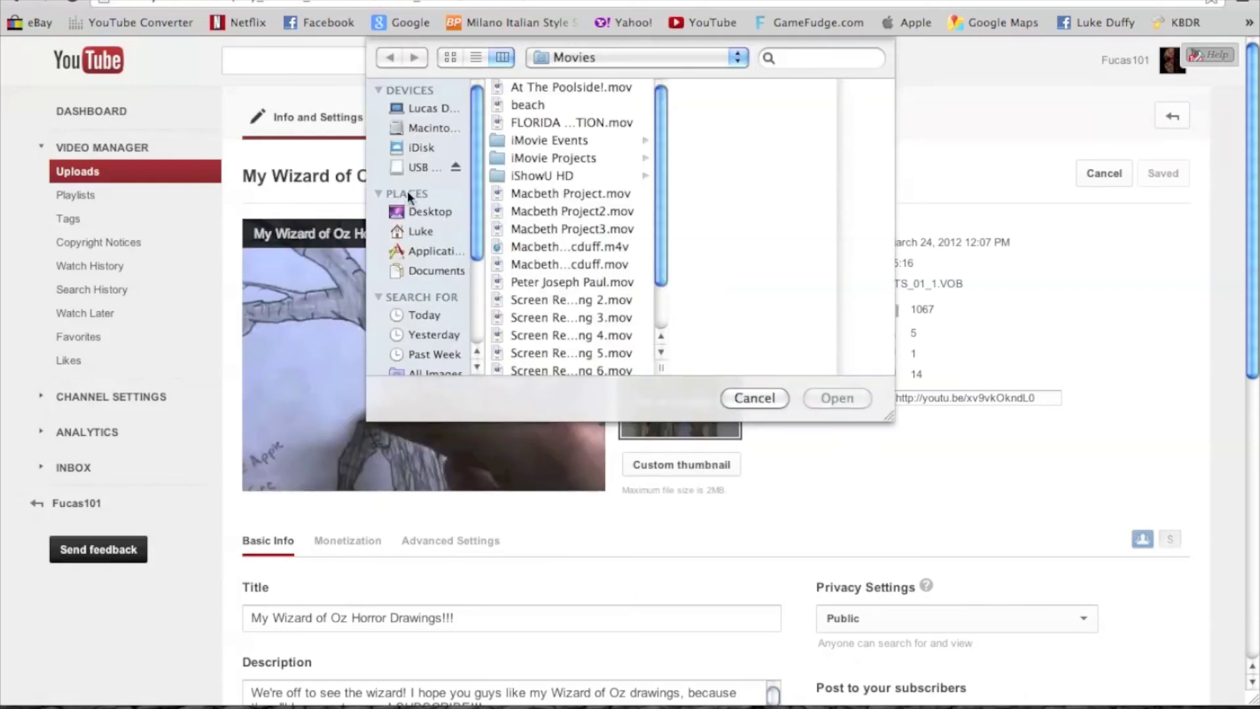
click(430, 217)
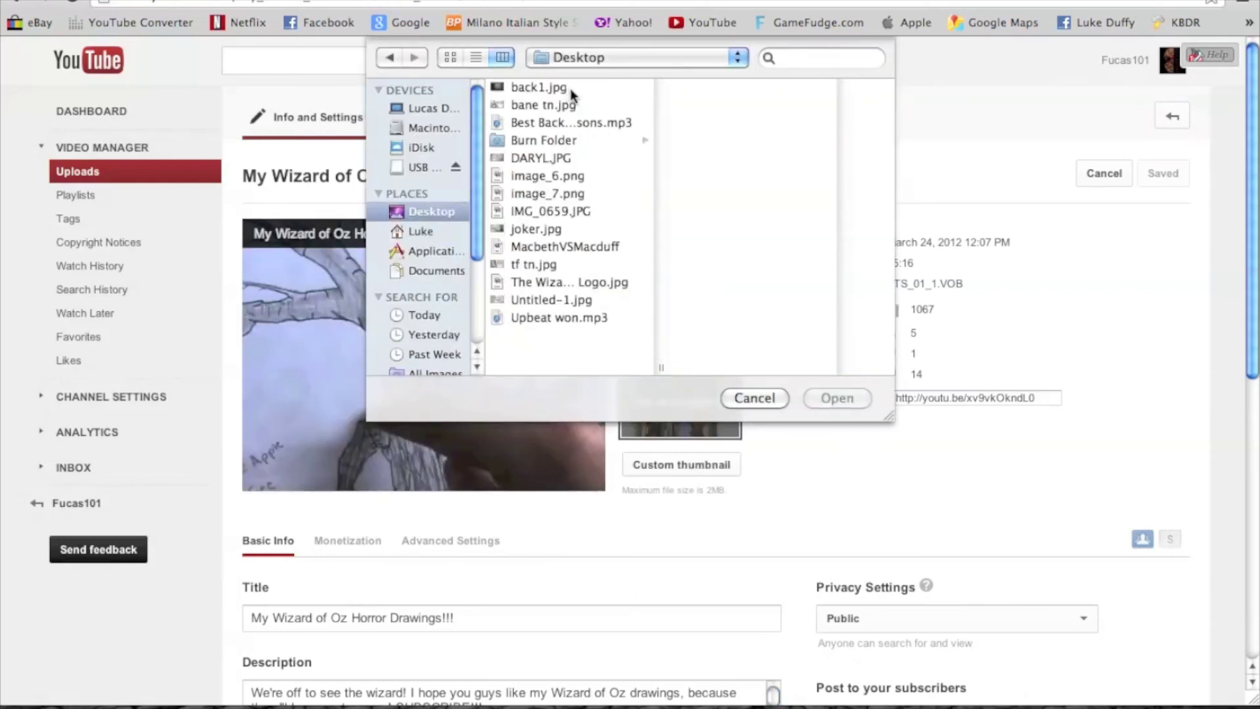
click(559, 300)
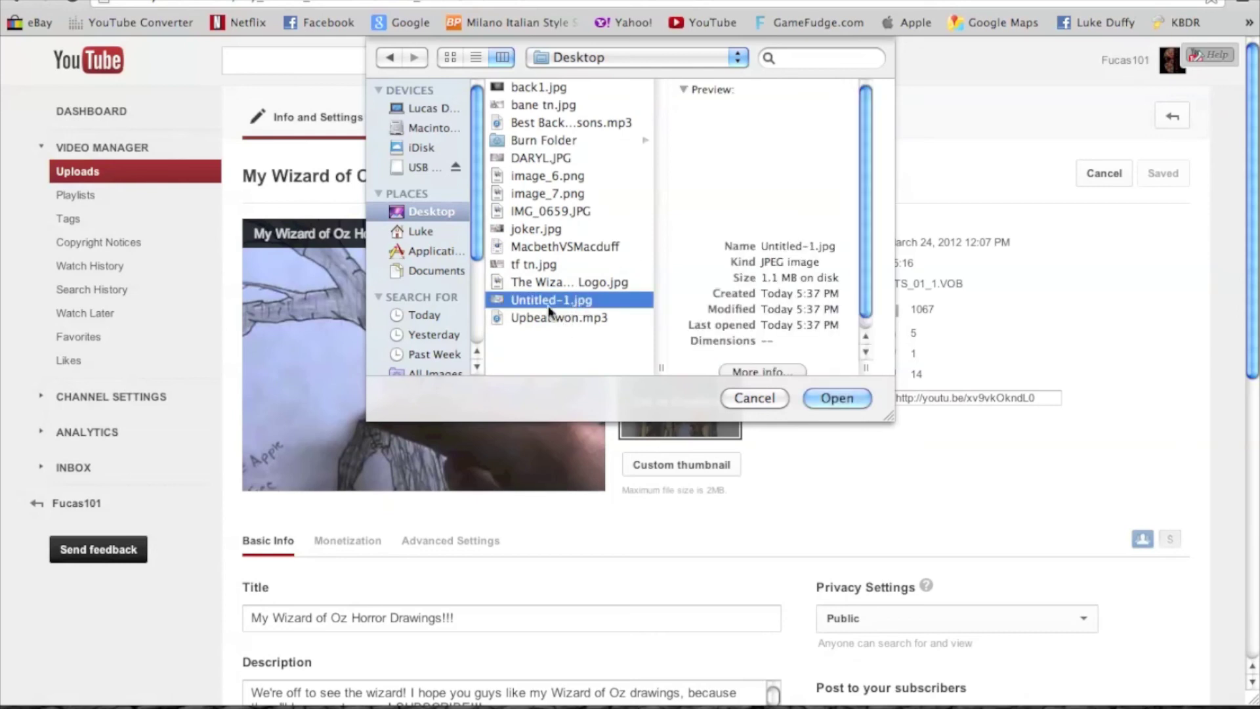
click(837, 397)
click(729, 464)
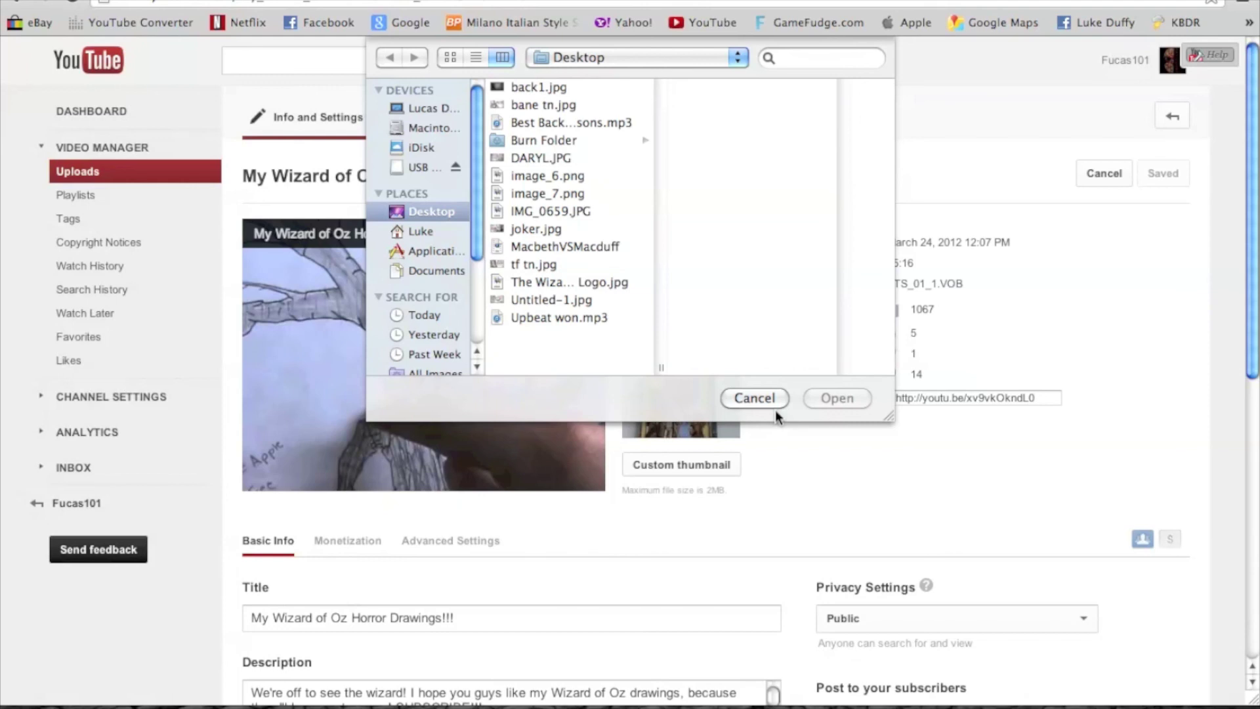
click(559, 302)
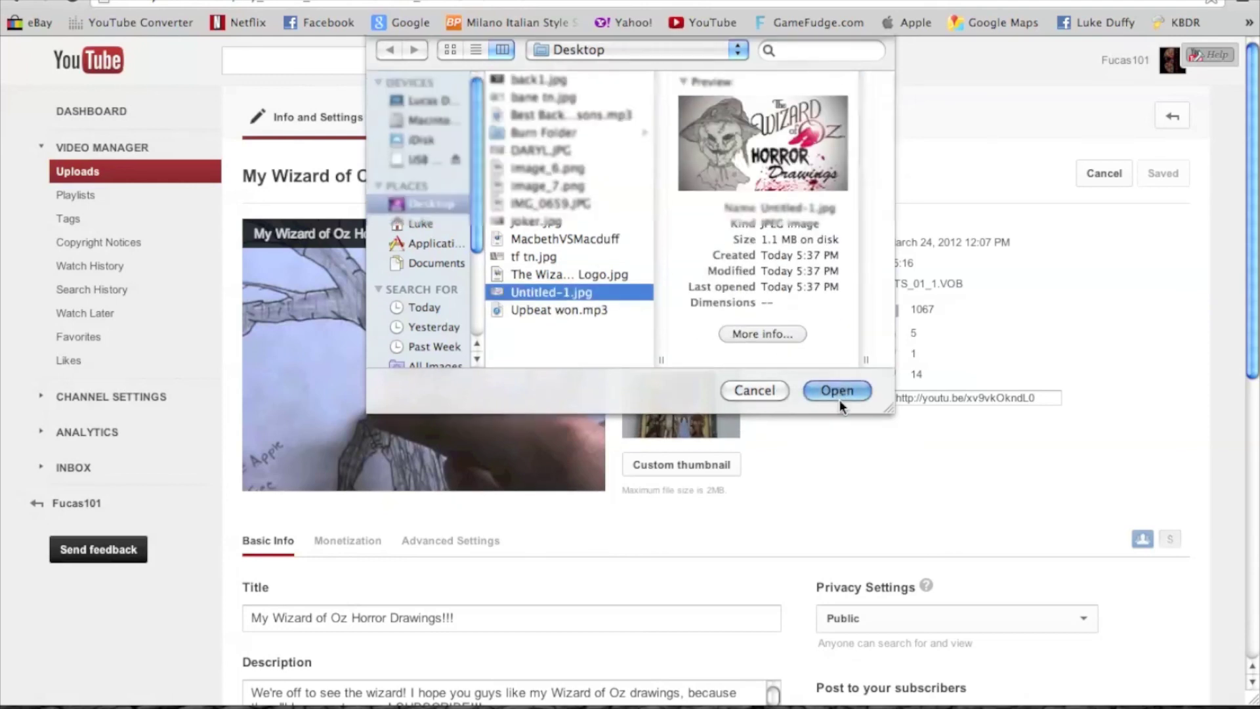
click(839, 398)
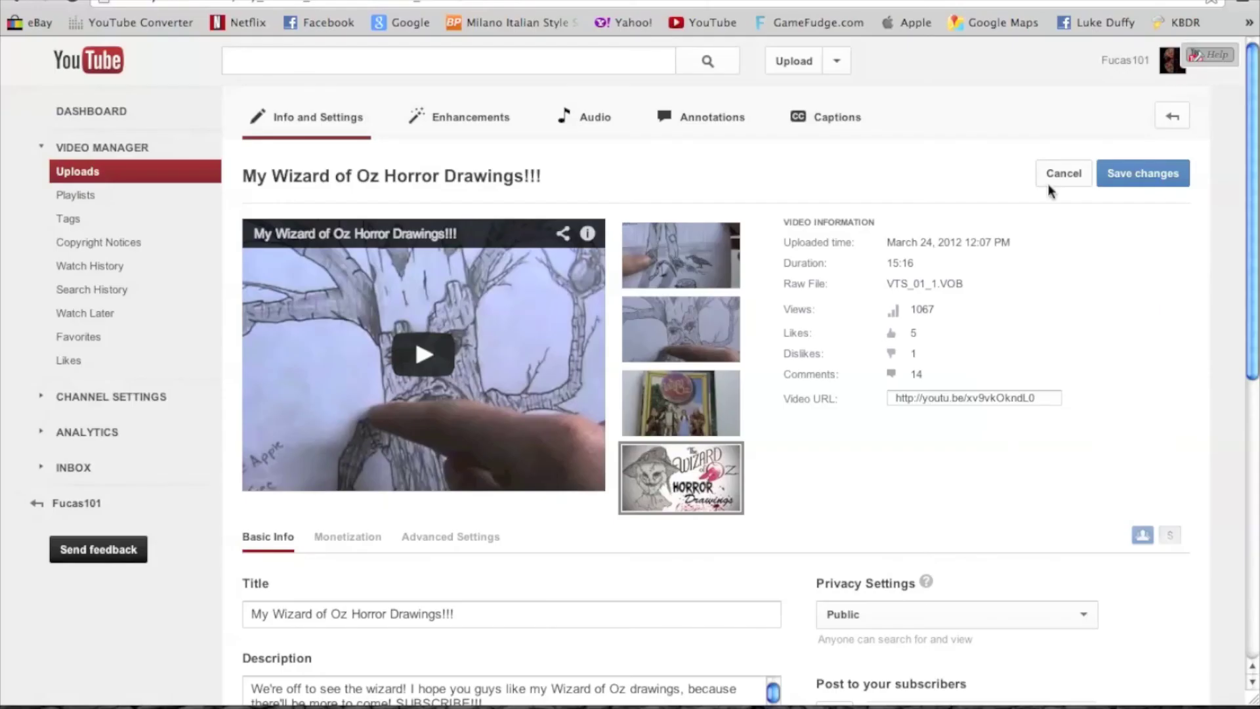
click(1141, 174)
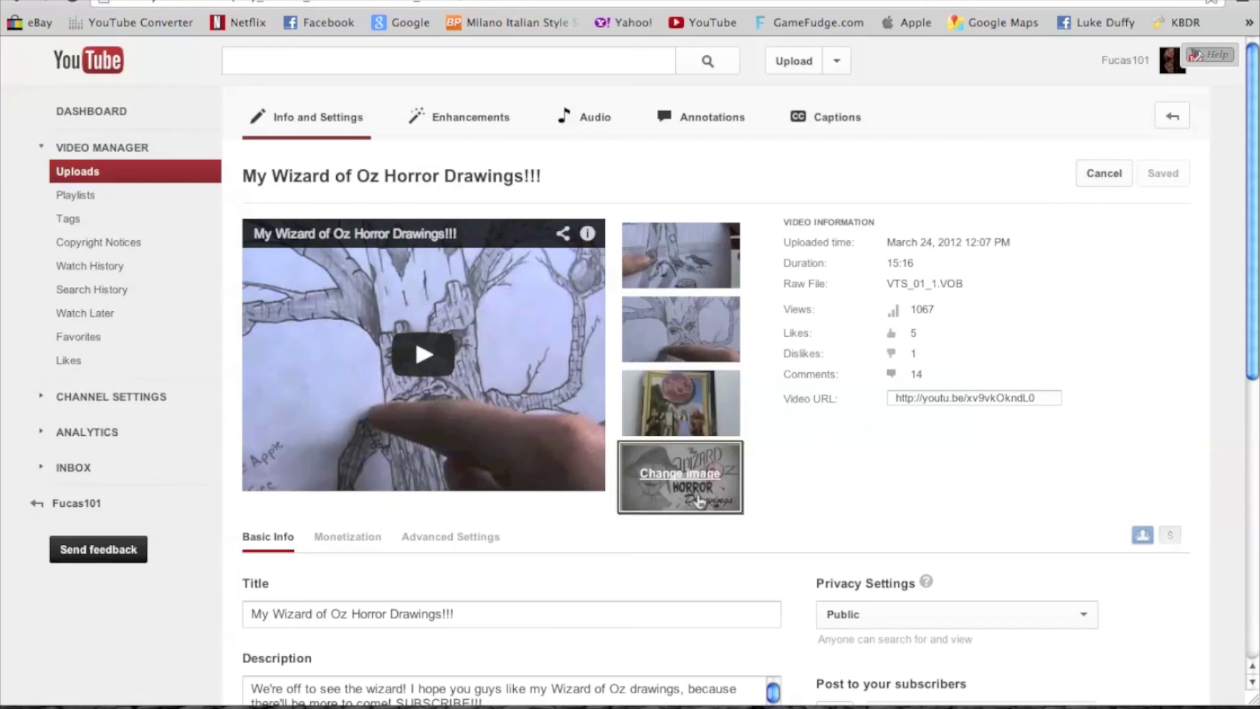
Return to the full uploads list and search it for "wizard of oz" to check the video's thumbnail.
mouse_move(645, 493)
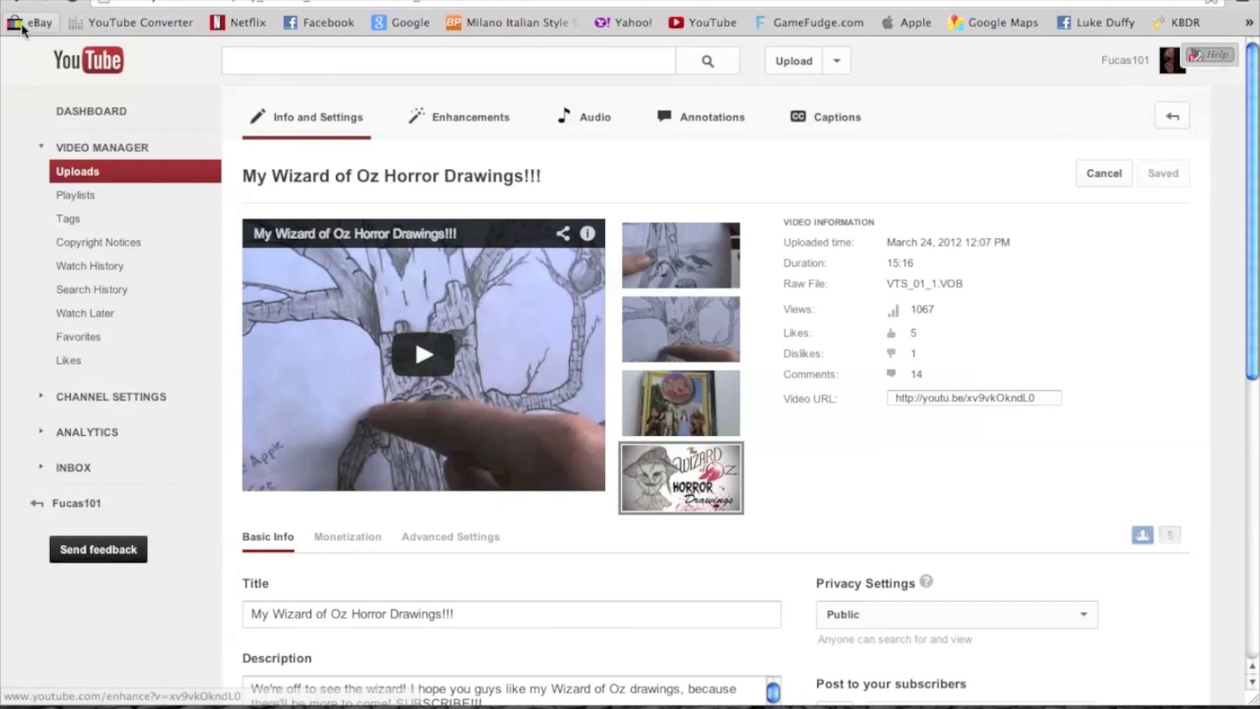
click(18, 5)
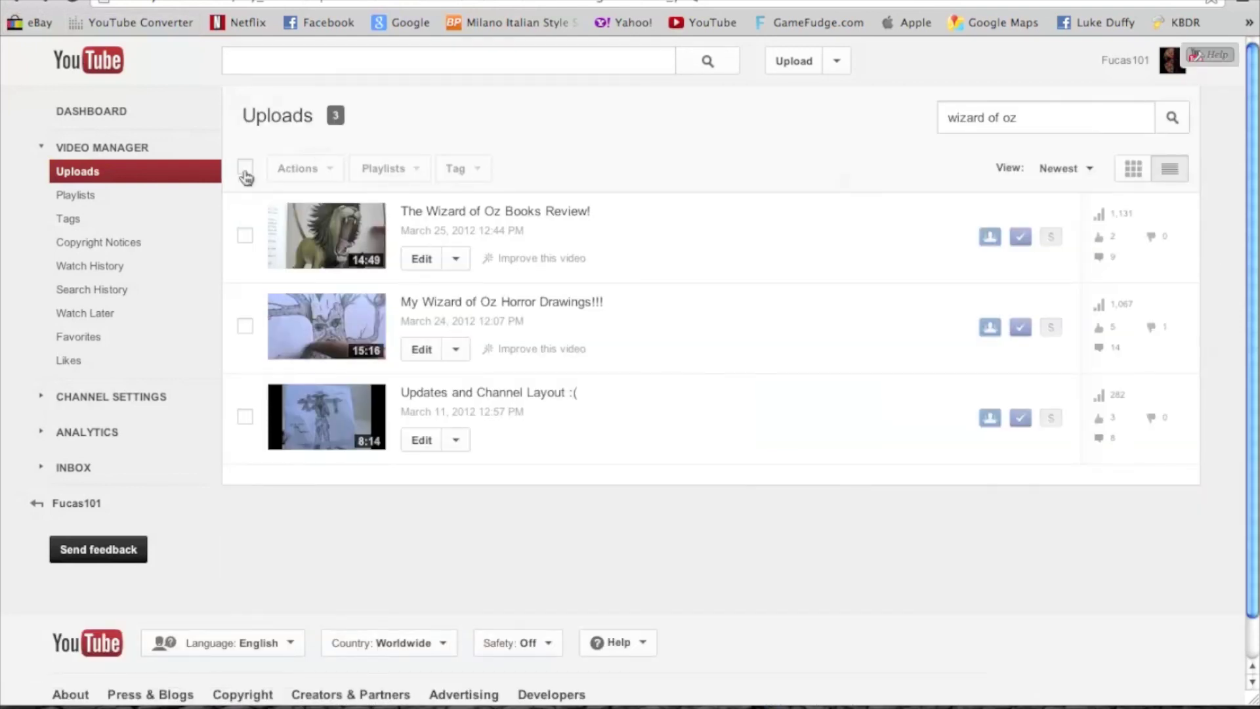
click(76, 171)
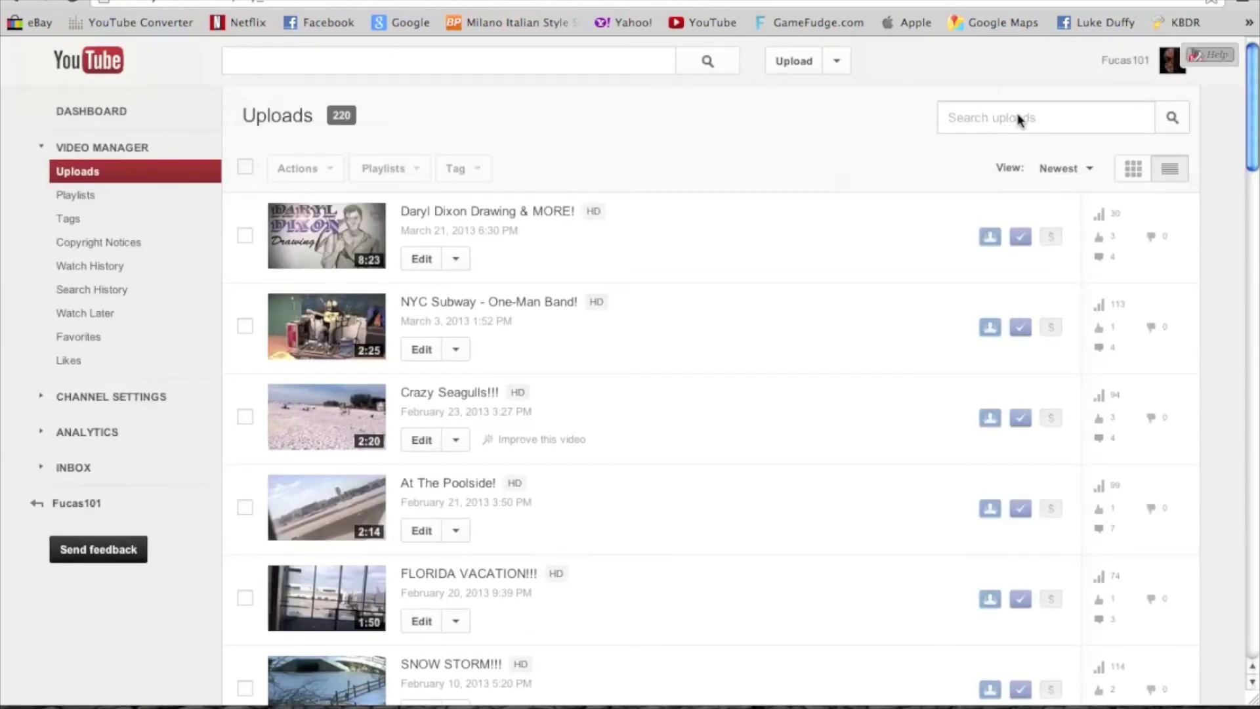
click(1047, 123)
text(wizard o)
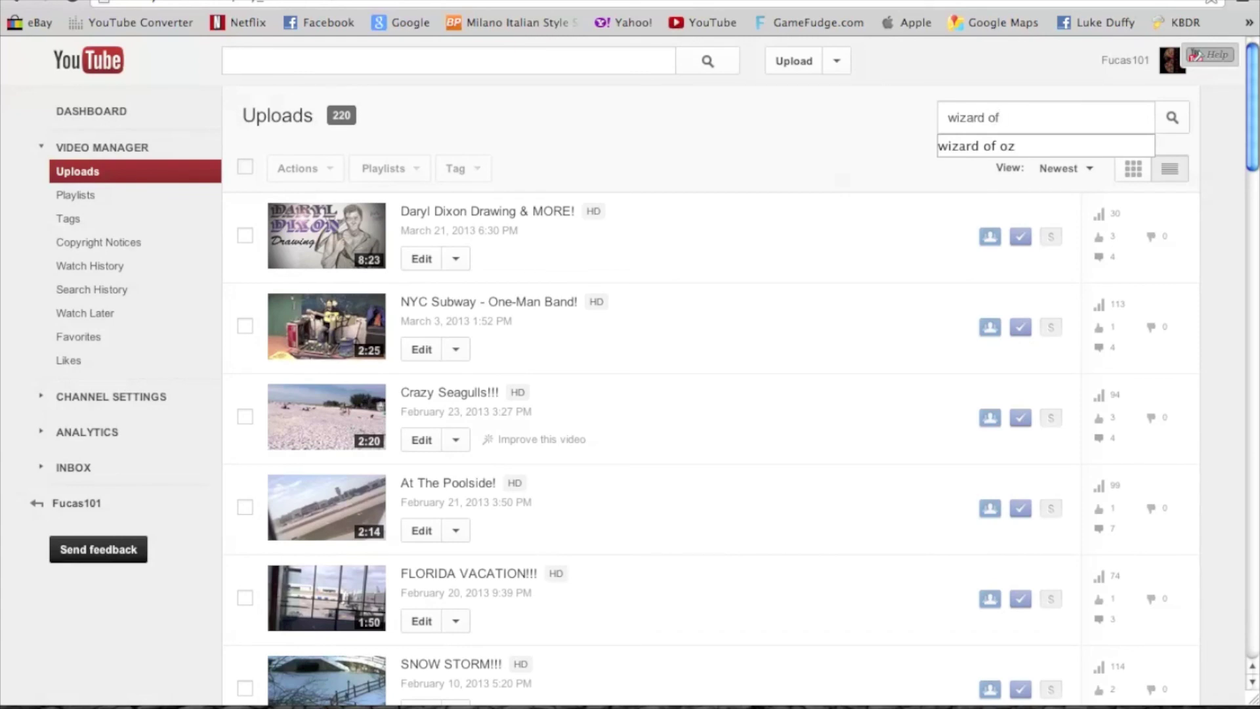
text(f)
click(977, 147)
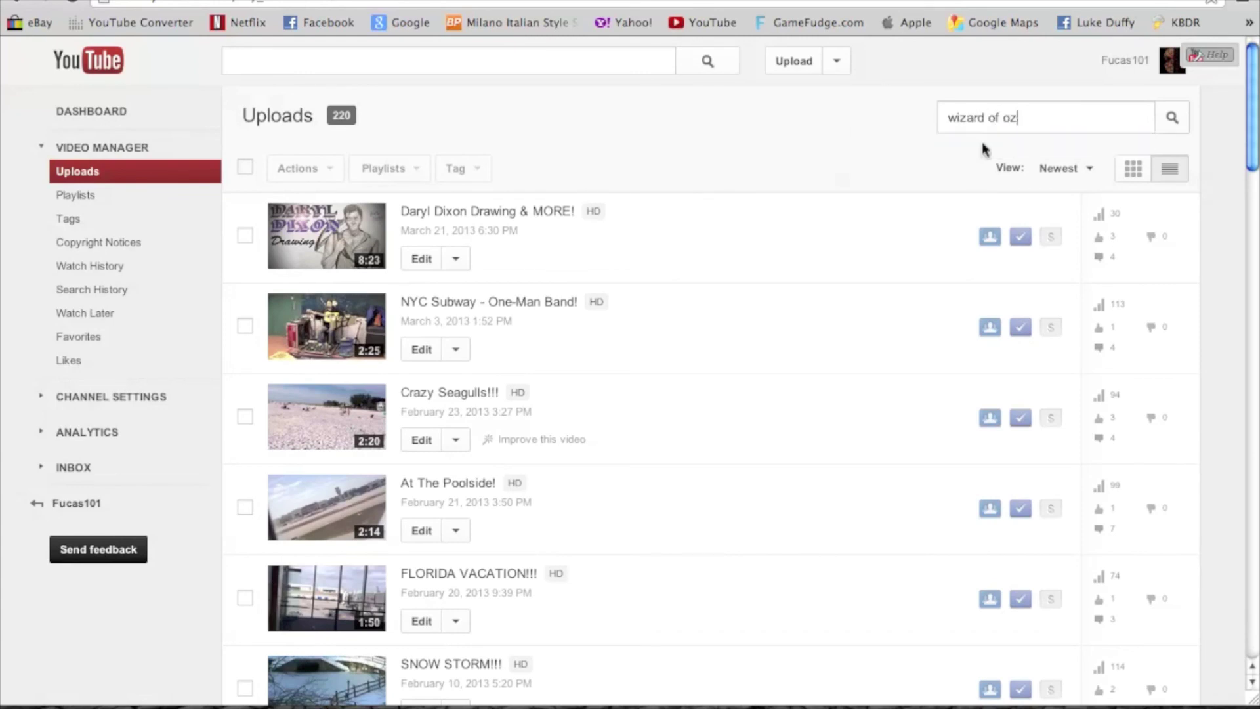
click(1171, 119)
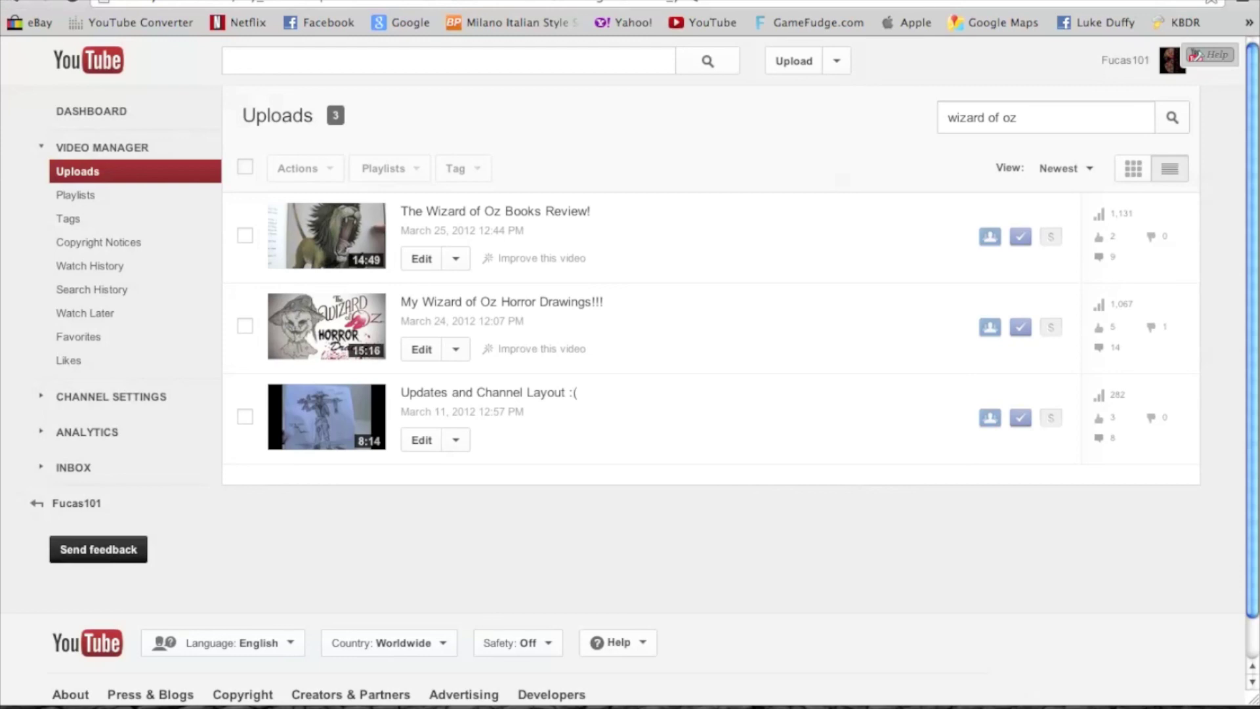
key(ctrl+Left)
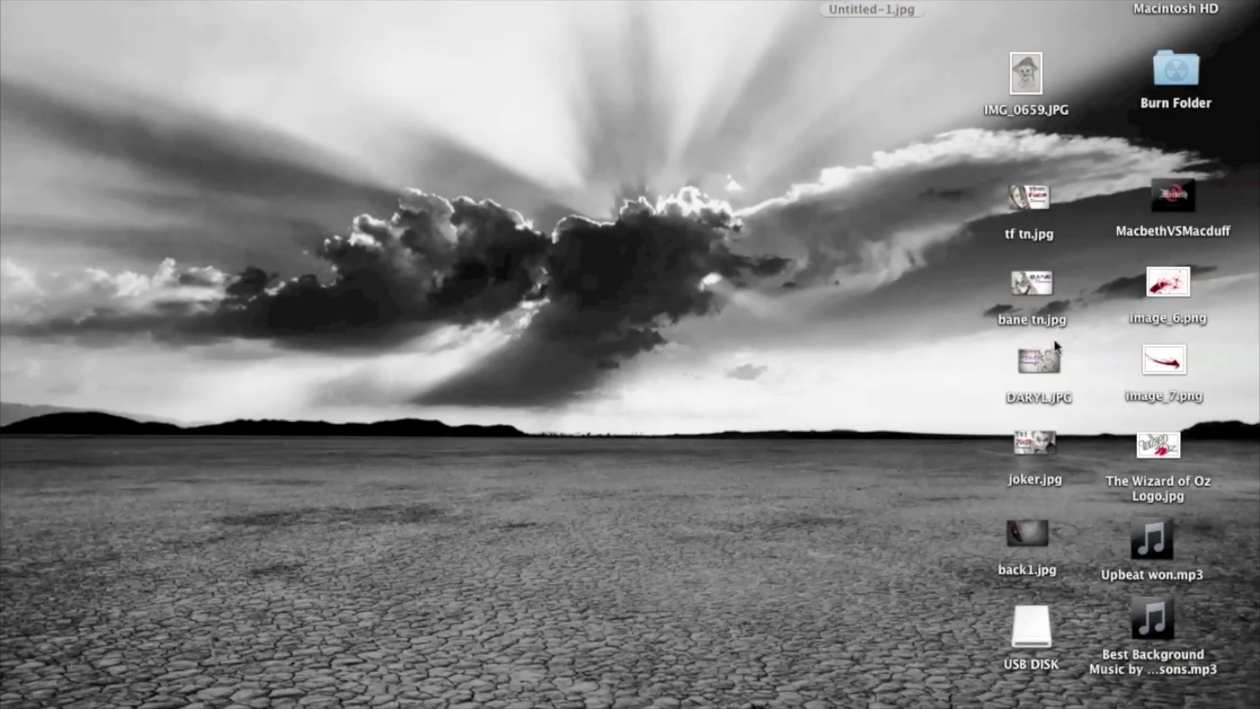
key(F11)
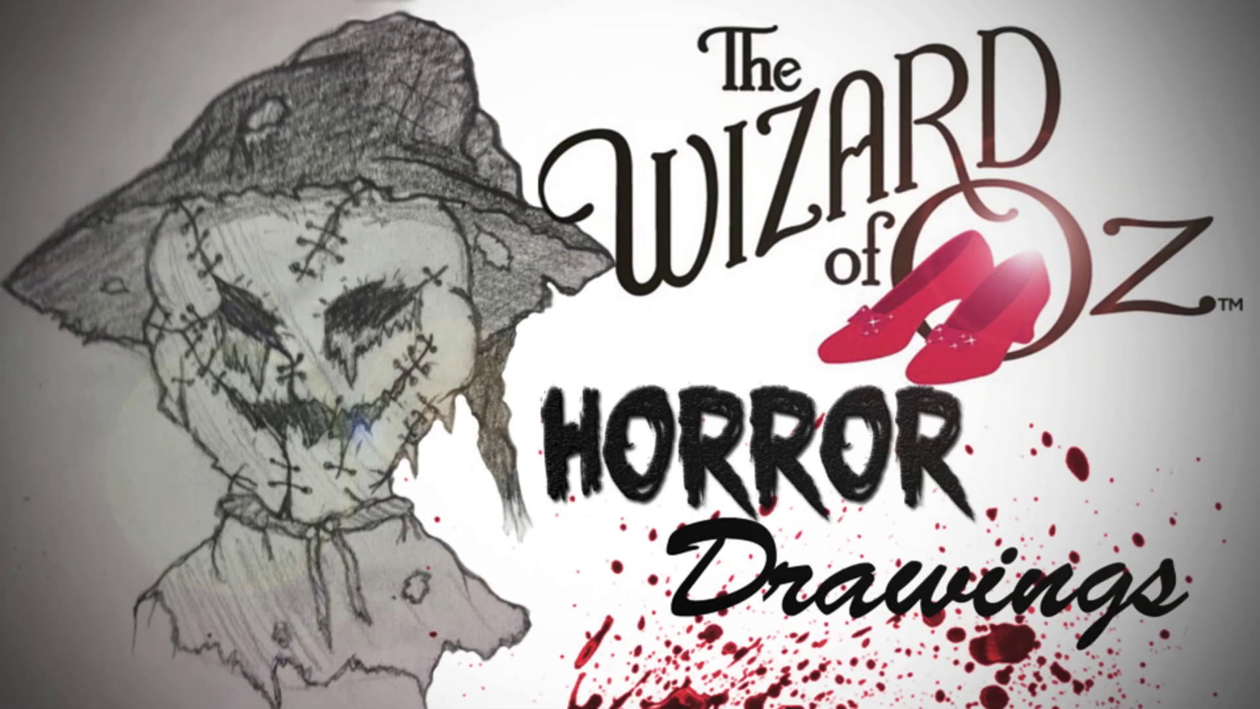